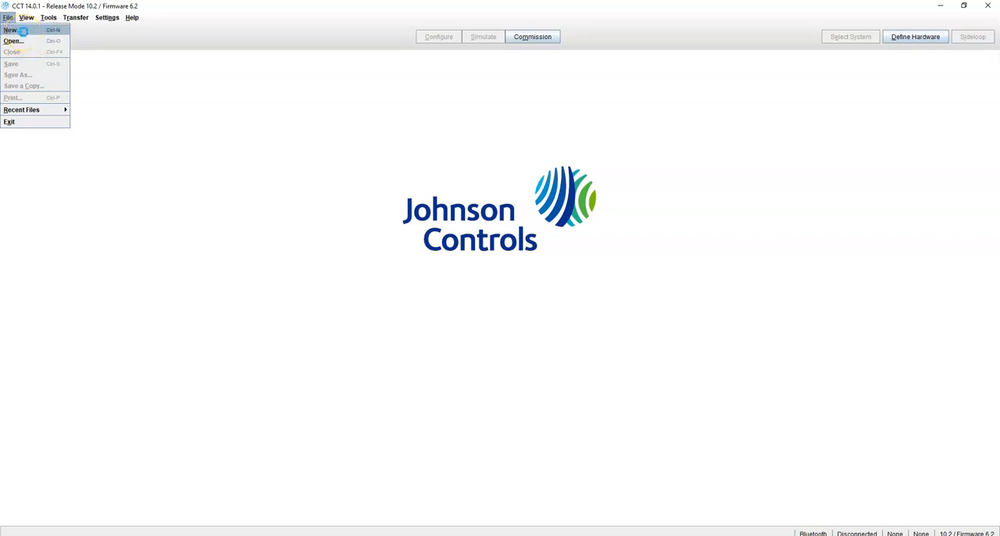
Create a new system named FPB_SCR in release mode 10.2 / Firmware 6.2, with type VAV, Single Duct configuration and Imperial units.
{"action": "left_click", "coordinate": [23, 31]}
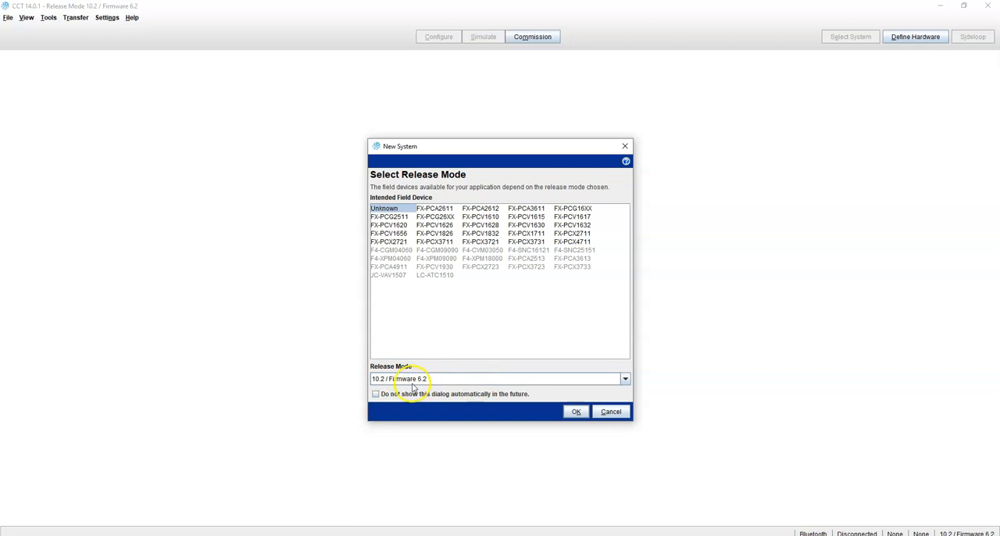
{"action": "left_click", "coordinate": [576, 413]}
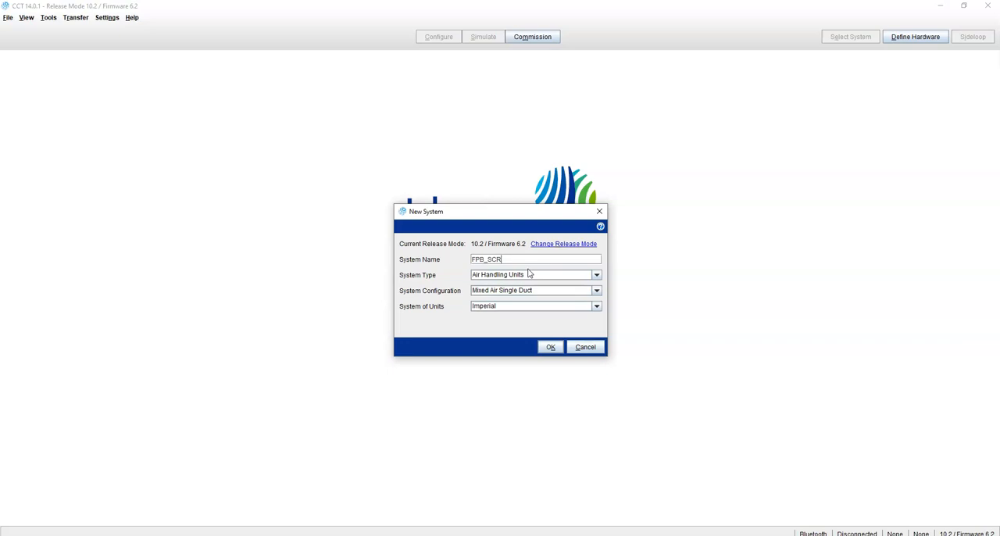
{"action": "left_click", "coordinate": [584, 275]}
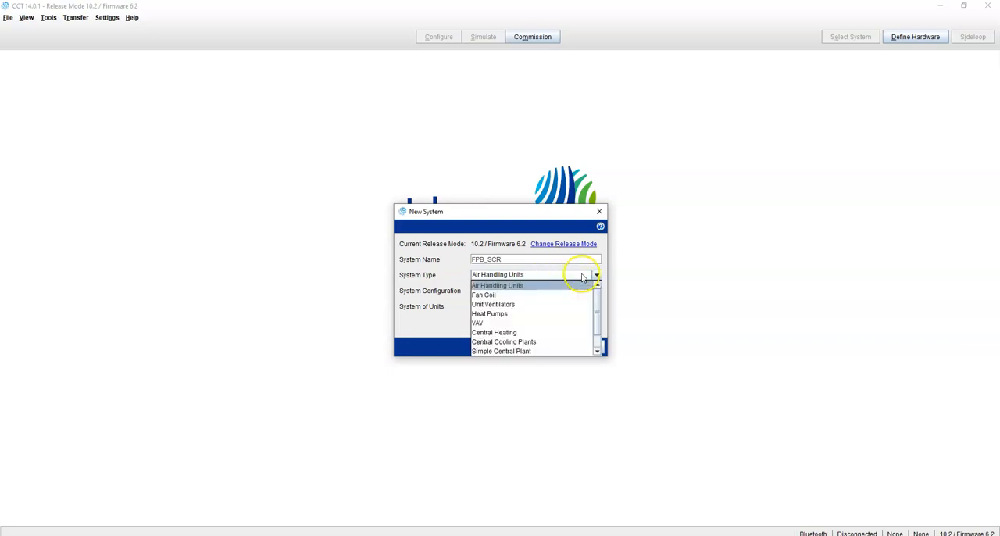
{"action": "left_click", "coordinate": [582, 324]}
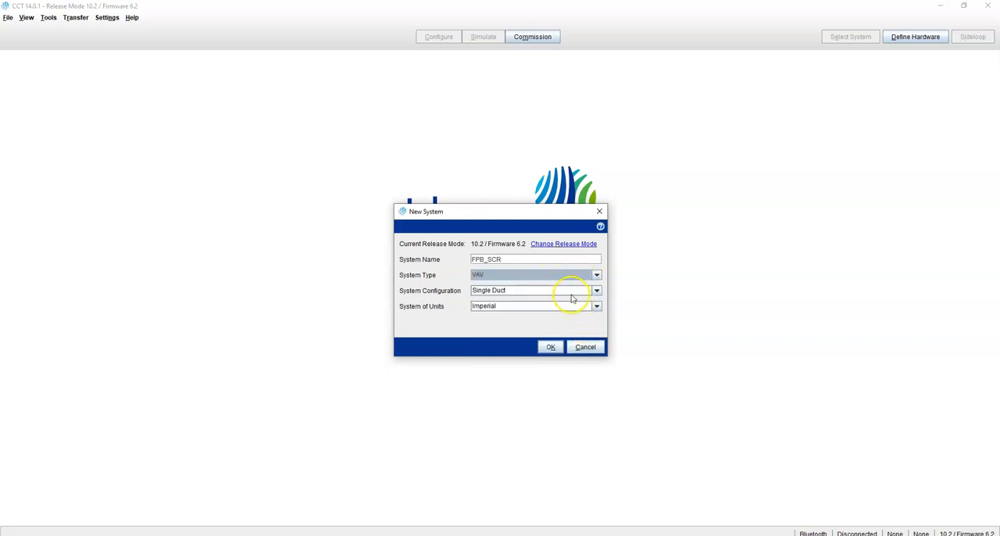
{"action": "left_click", "coordinate": [555, 349]}
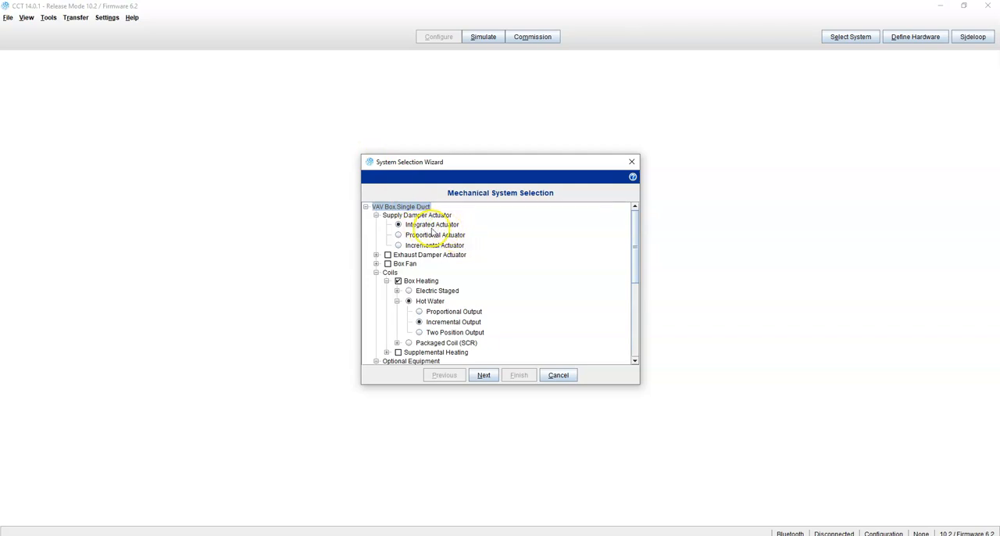
Include a box fan in the mechanical system as a temperature-based Parallel Fan Single Speed.
{"action": "left_click", "coordinate": [388, 263]}
{"action": "left_click", "coordinate": [376, 264]}
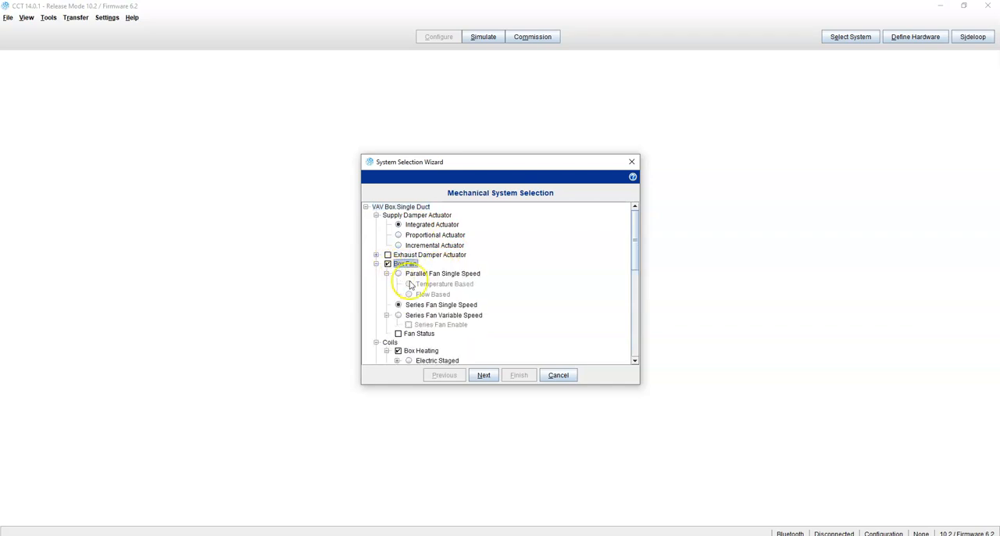
{"action": "left_click", "coordinate": [398, 274]}
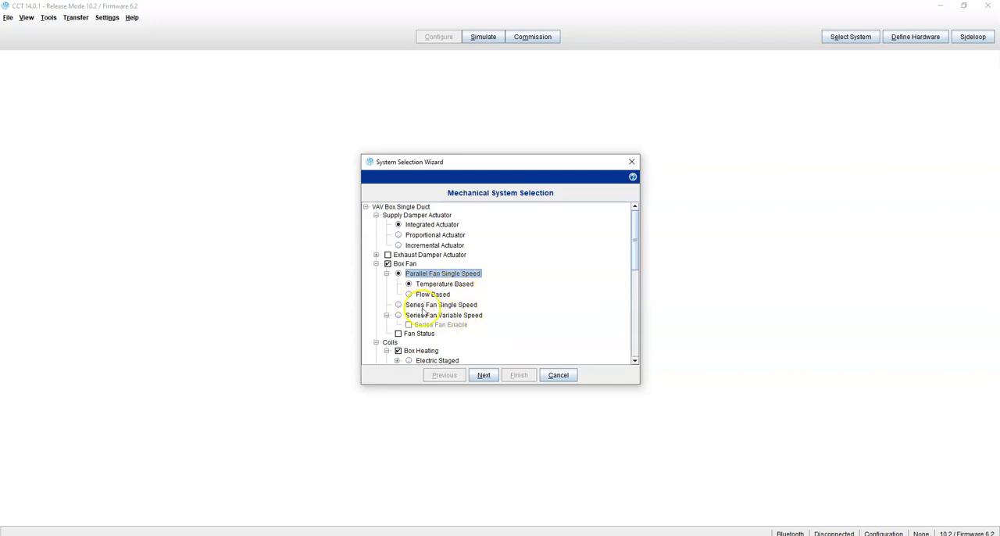
Set the box heating coil to Packaged Coil (SCR), leaving out the heating enable BO.
{"action": "scroll", "coordinate": [414, 313], "scroll_direction": "down", "scroll_amount": 3}
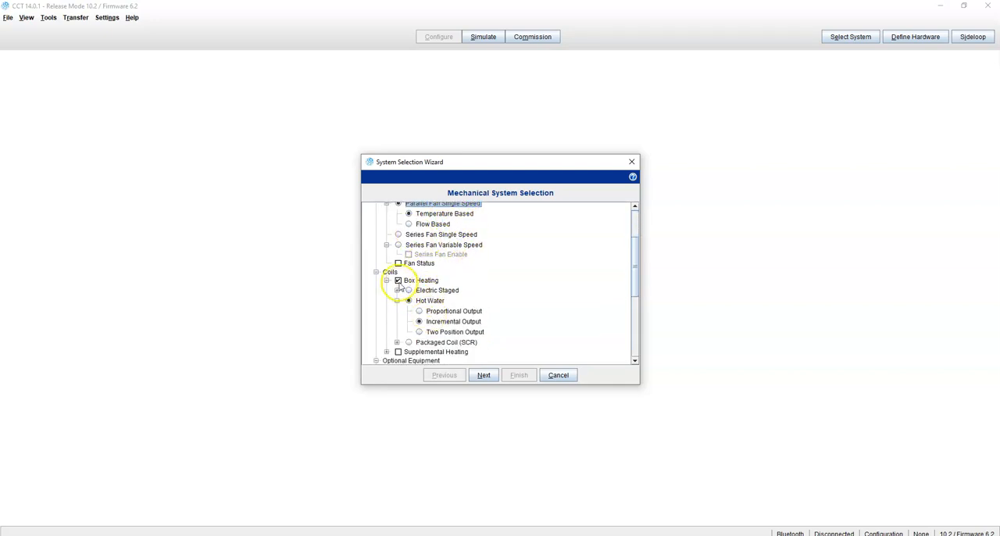
{"action": "left_click", "coordinate": [398, 281]}
{"action": "scroll", "coordinate": [405, 300], "scroll_direction": "down", "scroll_amount": 1}
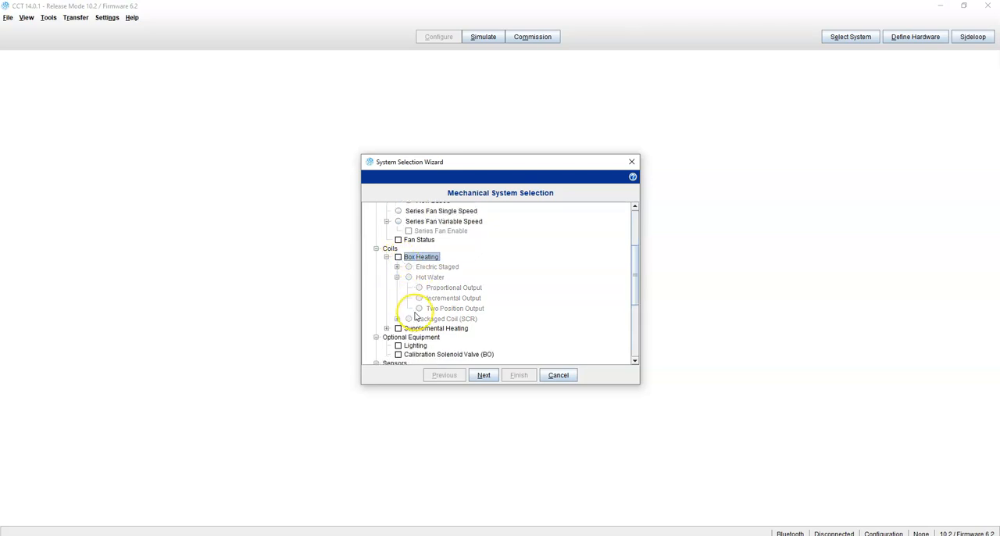
{"action": "left_click", "coordinate": [399, 256]}
{"action": "left_click", "coordinate": [419, 298]}
{"action": "left_click", "coordinate": [408, 319]}
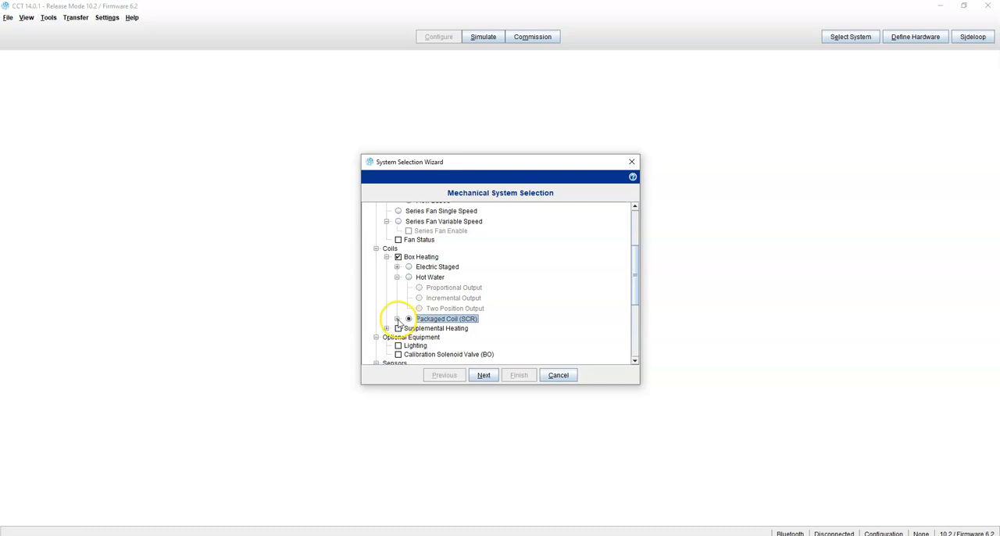
{"action": "left_click", "coordinate": [397, 319]}
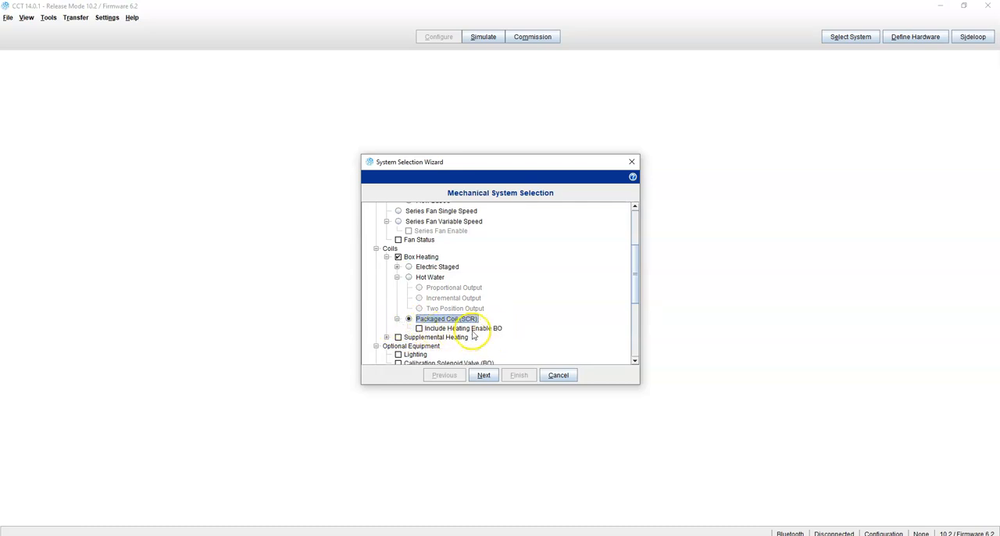
Add the Discharge Air Temperature and zone Humidity sensors, and proceed to the control logic selection.
{"action": "scroll", "coordinate": [436, 333], "scroll_direction": "down", "scroll_amount": 1}
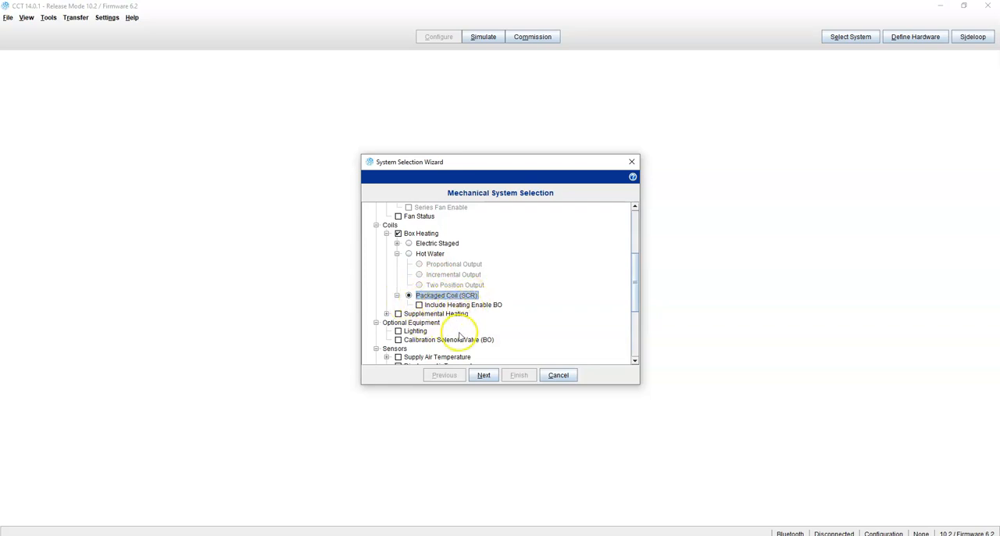
{"action": "scroll", "coordinate": [443, 329], "scroll_direction": "down", "scroll_amount": 2}
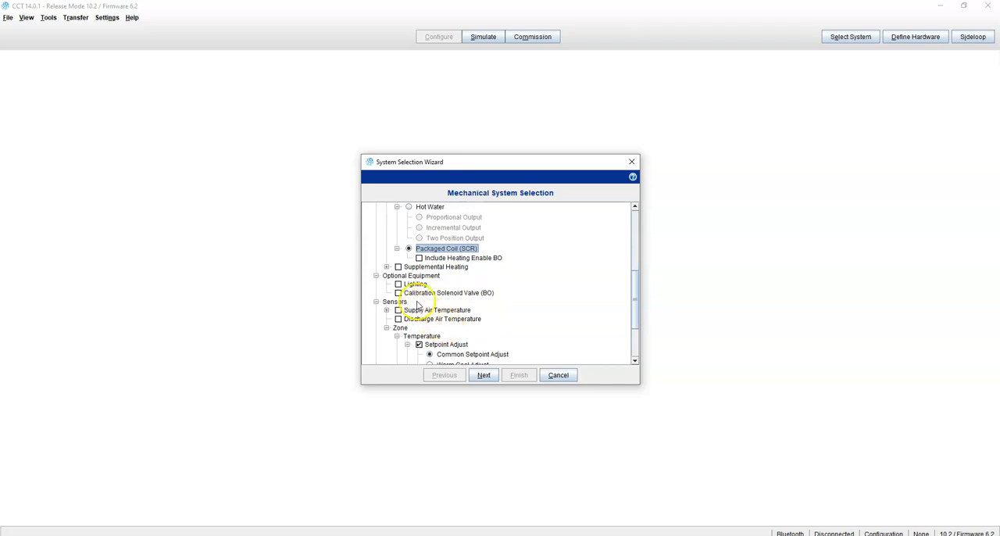
{"action": "left_click", "coordinate": [399, 319]}
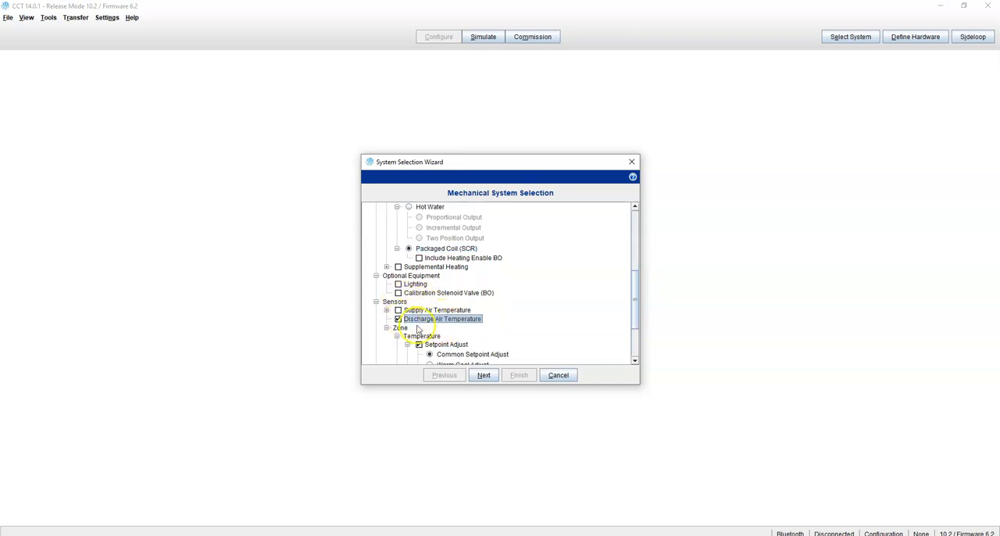
{"action": "scroll", "coordinate": [502, 331], "scroll_direction": "down", "scroll_amount": 1}
{"action": "scroll", "coordinate": [502, 331], "scroll_direction": "down", "scroll_amount": 1}
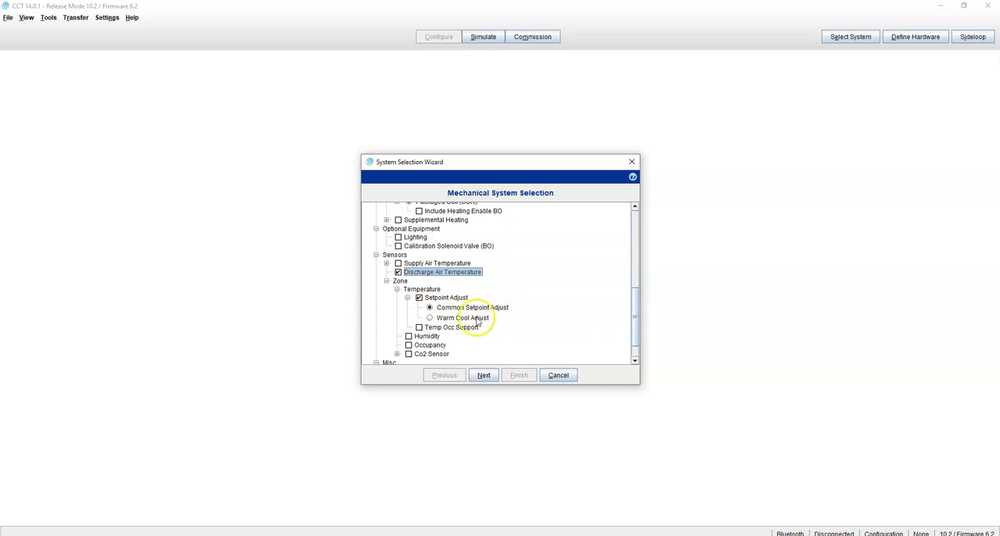
{"action": "scroll", "coordinate": [440, 332], "scroll_direction": "down", "scroll_amount": 1}
{"action": "scroll", "coordinate": [440, 332], "scroll_direction": "down", "scroll_amount": 1}
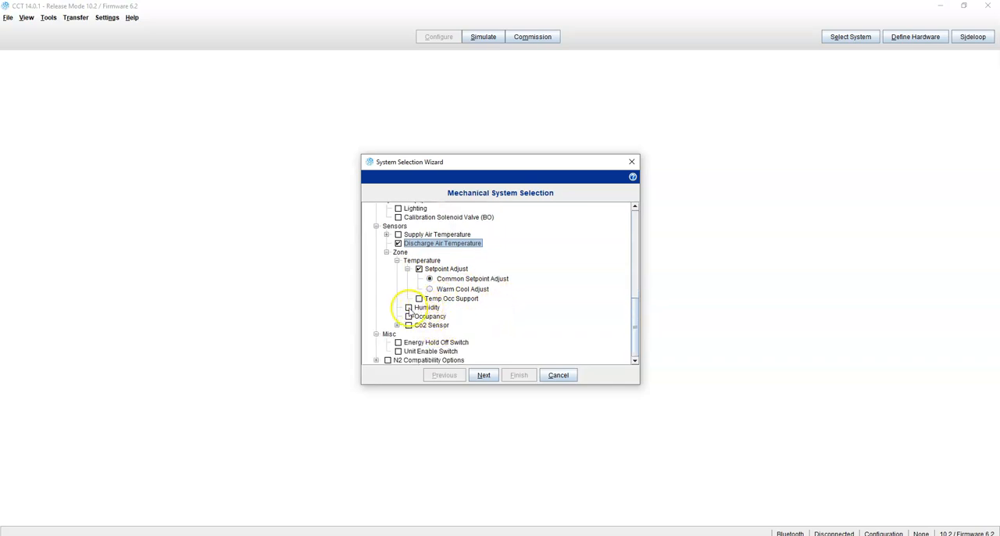
{"action": "left_click", "coordinate": [409, 307]}
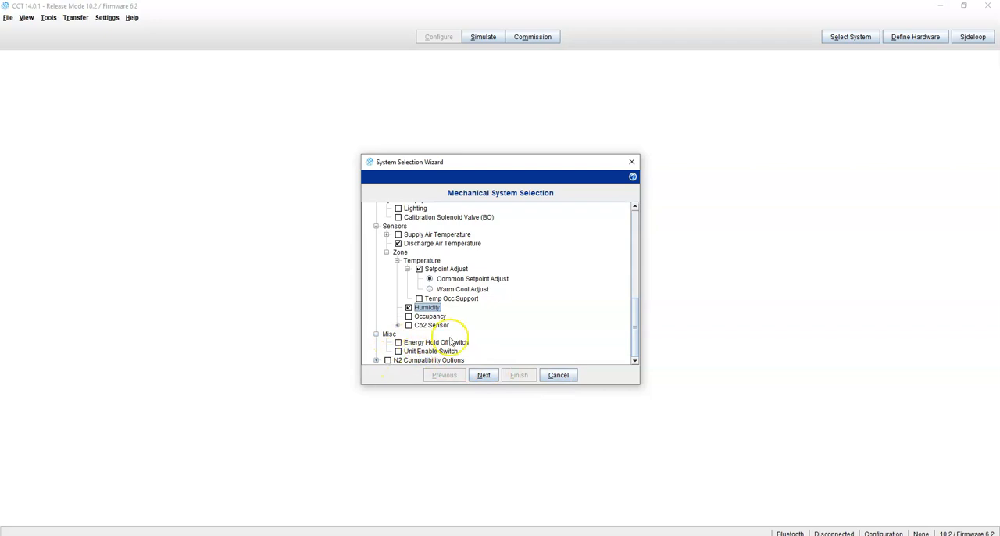
{"action": "left_click", "coordinate": [482, 375]}
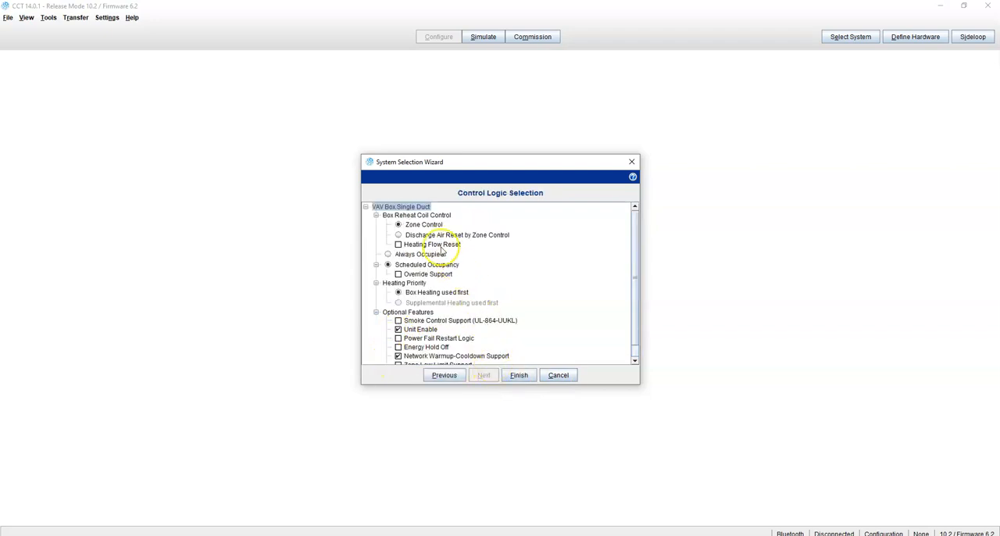
Set the box reheat coil control to Discharge Air Reset by Zone Control and finish the system selection.
{"action": "left_click", "coordinate": [400, 236]}
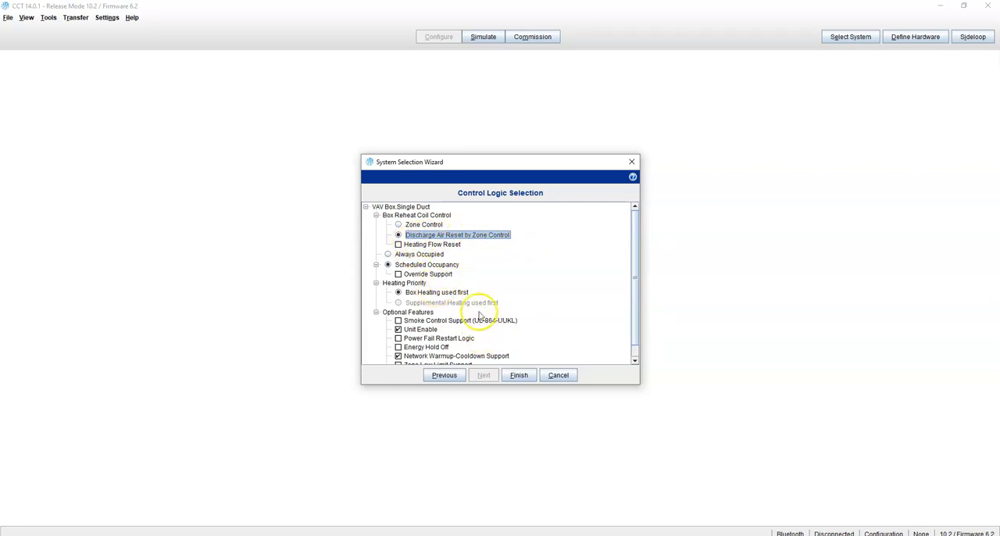
{"action": "scroll", "coordinate": [485, 301], "scroll_direction": "down", "scroll_amount": 1}
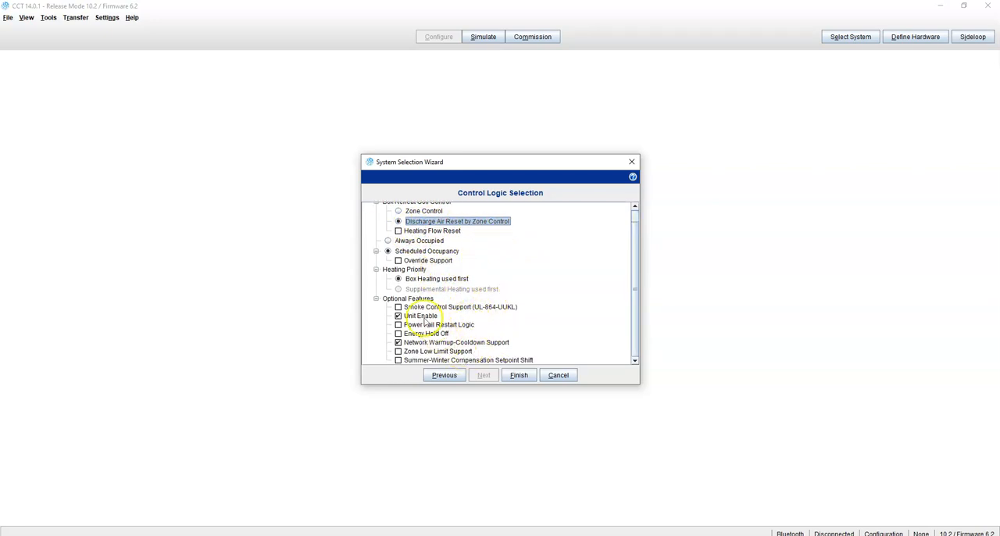
{"action": "left_click", "coordinate": [523, 379]}
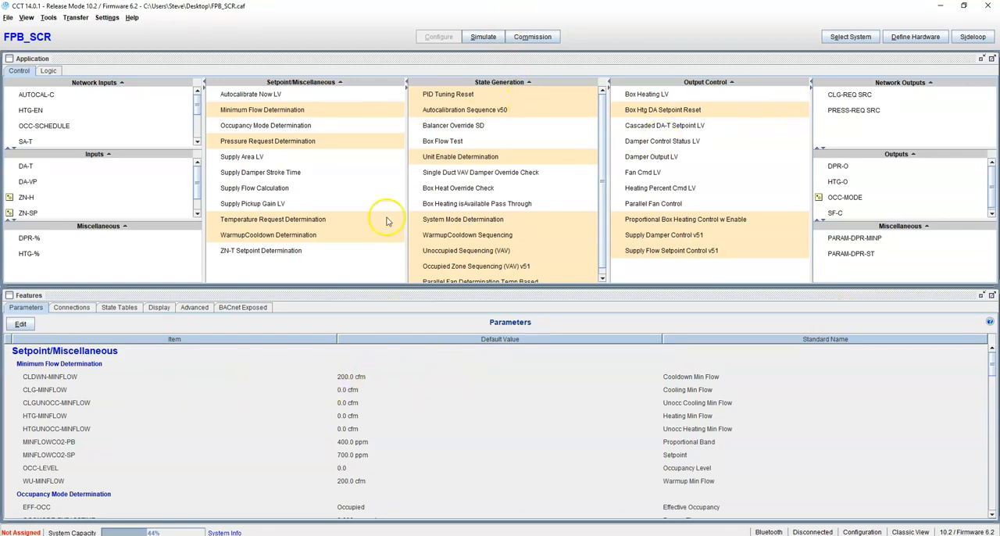
Define the hardware with FX-PCV1630 as the field device and review its point assignments.
{"action": "left_click", "coordinate": [910, 37]}
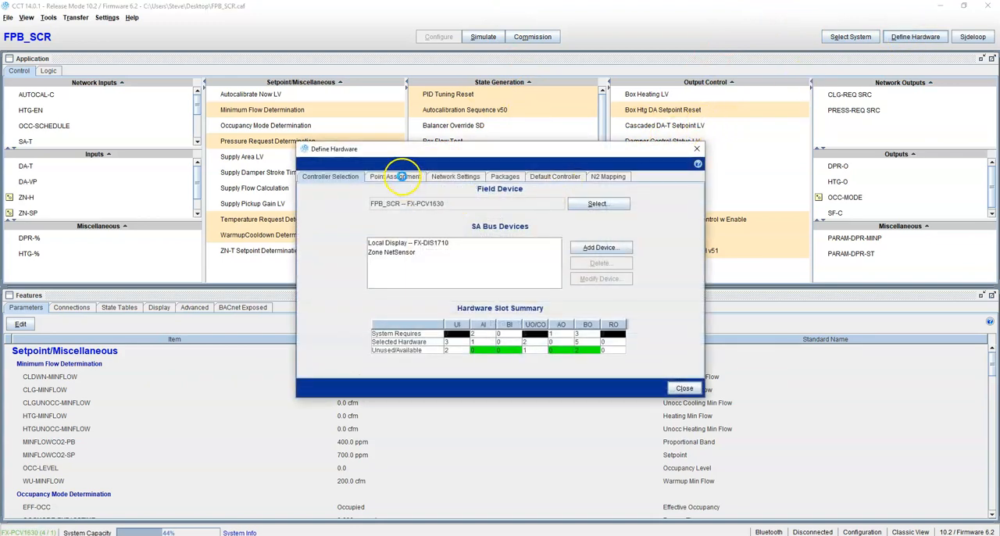
{"action": "left_click", "coordinate": [398, 175]}
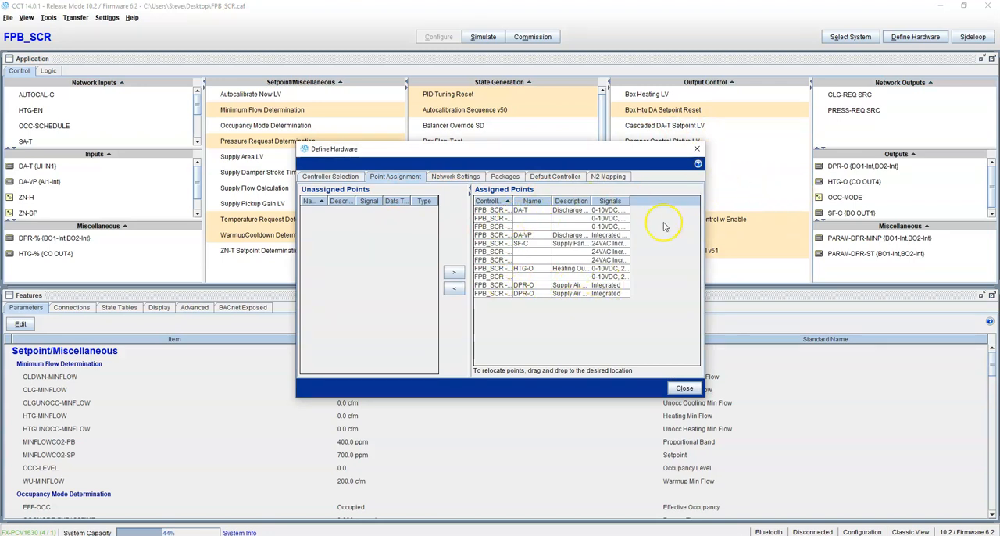
{"action": "left_click", "coordinate": [691, 390]}
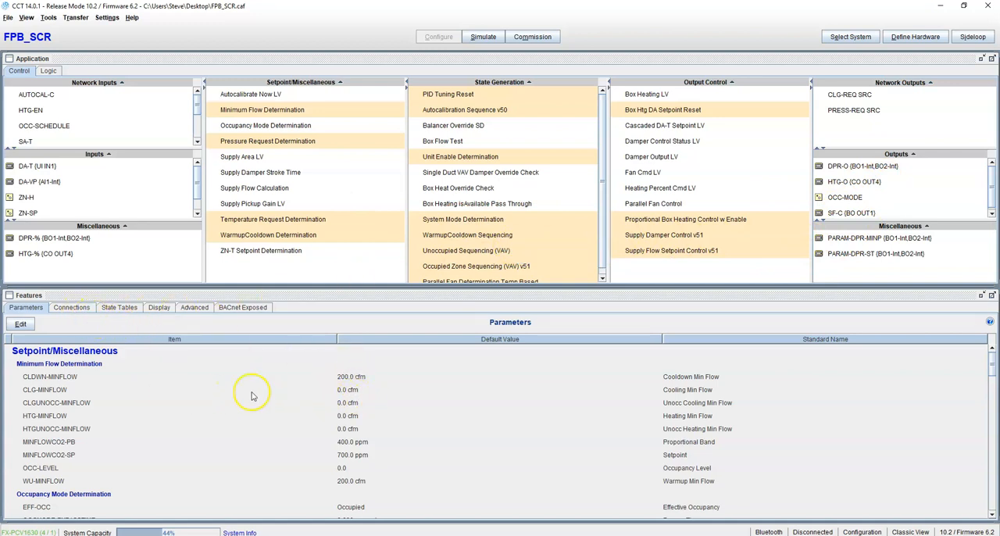
Set the Balancer Override SD parameters CLGOCC-MINFLOW and HTGOCC-MINFLOW to 350 cfm each.
{"action": "left_click", "coordinate": [20, 323]}
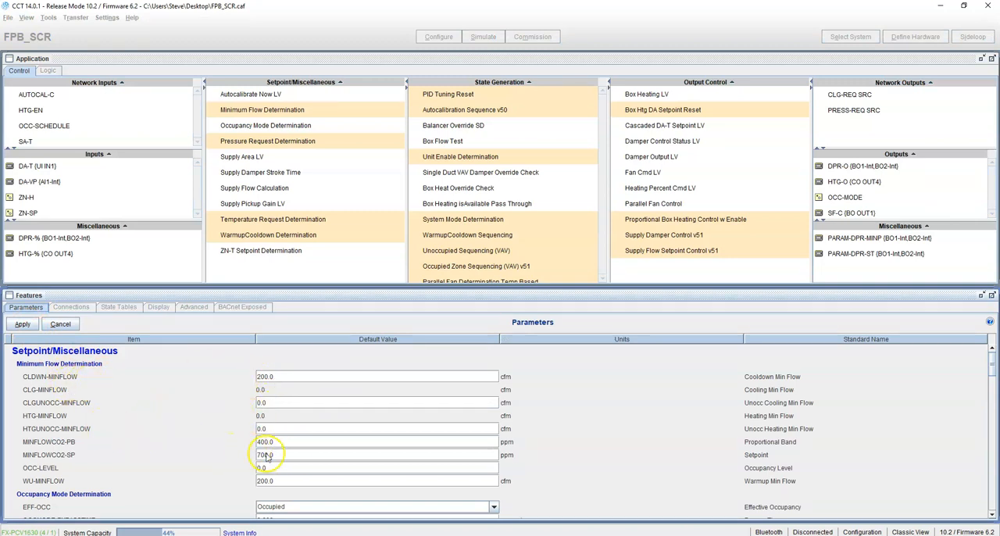
{"action": "scroll", "coordinate": [269, 454], "scroll_direction": "down", "scroll_amount": 5}
{"action": "scroll", "coordinate": [276, 455], "scroll_direction": "down", "scroll_amount": 3}
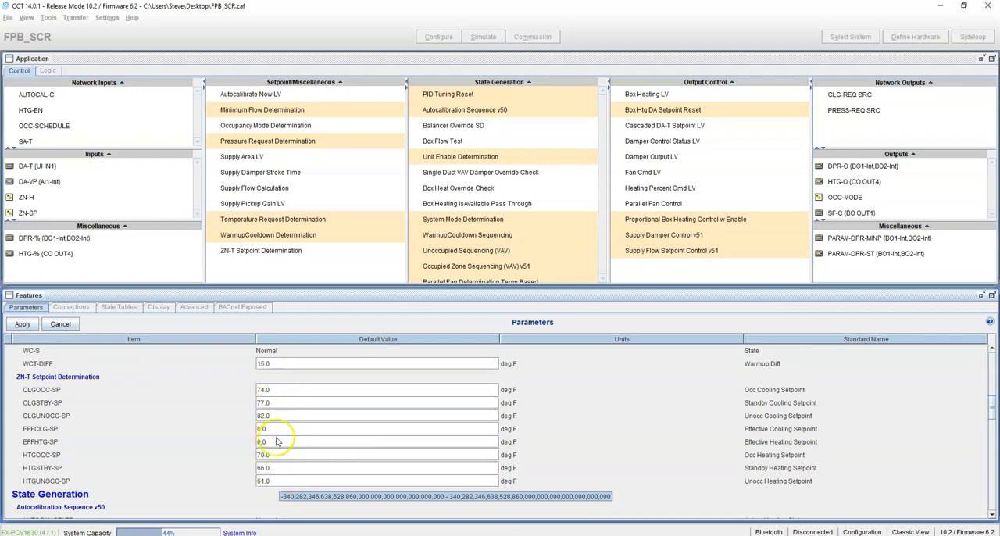
{"action": "scroll", "coordinate": [265, 461], "scroll_direction": "down", "scroll_amount": 3}
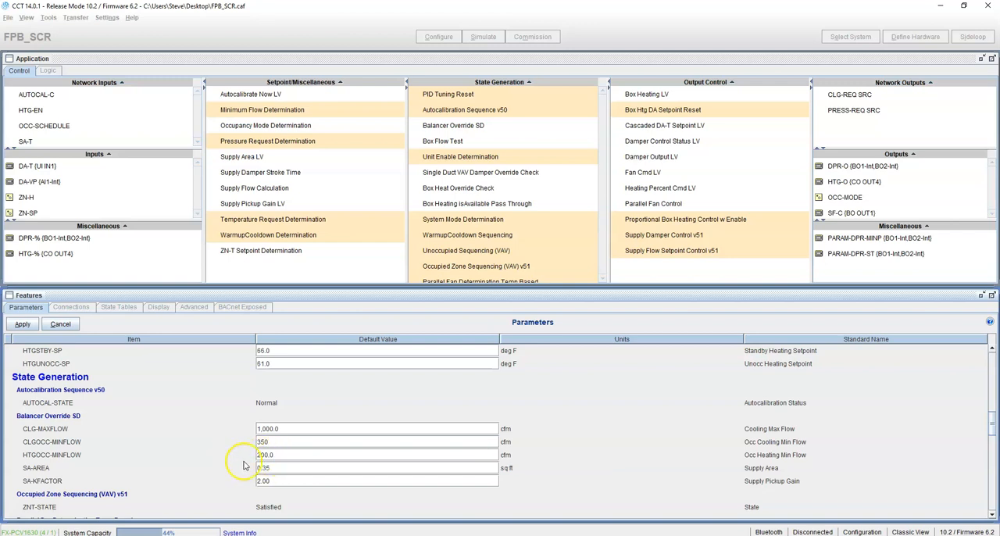
{"action": "left_click", "coordinate": [283, 460]}
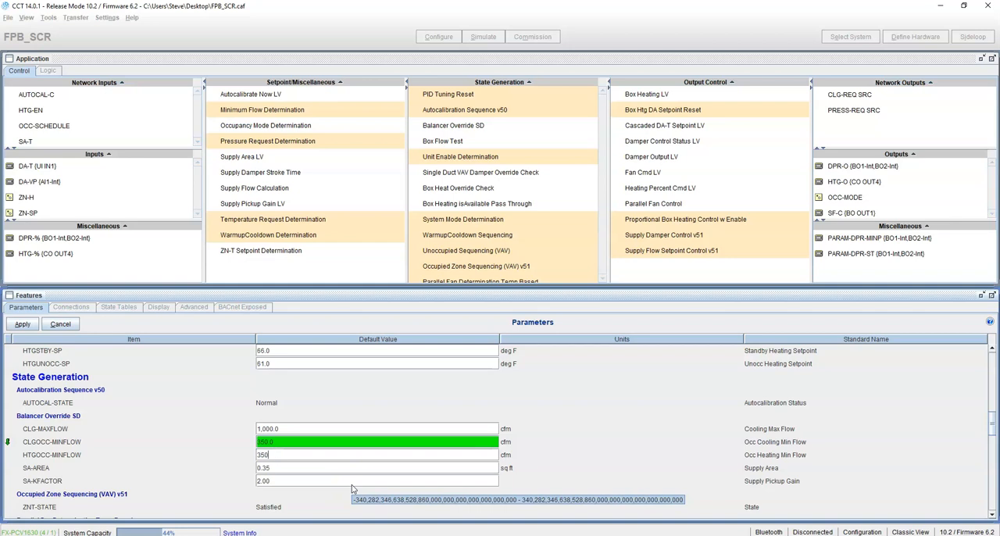
{"action": "left_click", "coordinate": [224, 464]}
Enter 0.35 sq ft as the SA-AREA value and apply the parameter edits.
{"action": "scroll", "coordinate": [209, 480], "scroll_direction": "down", "scroll_amount": 1}
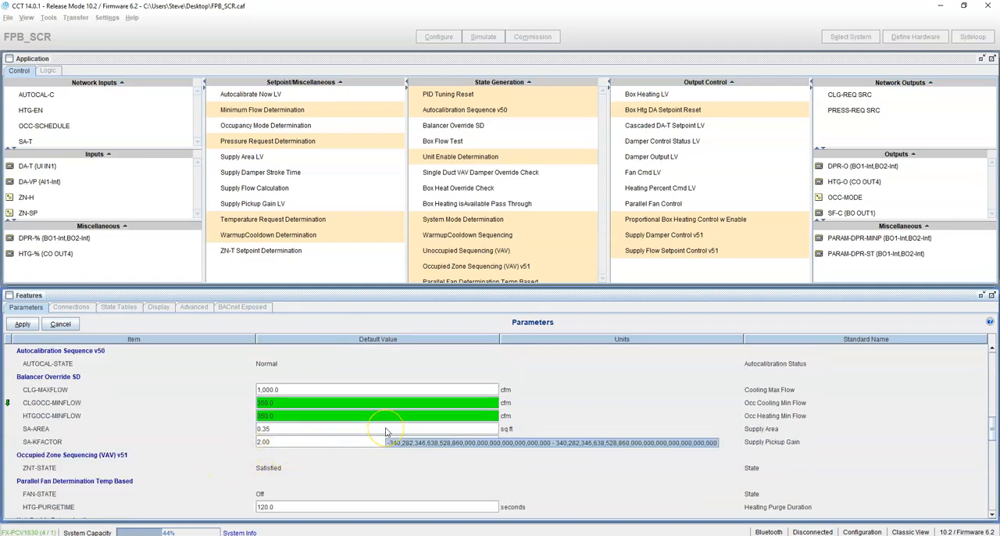
{"action": "left_click", "coordinate": [281, 429]}
{"action": "type", "text": "0.35"}
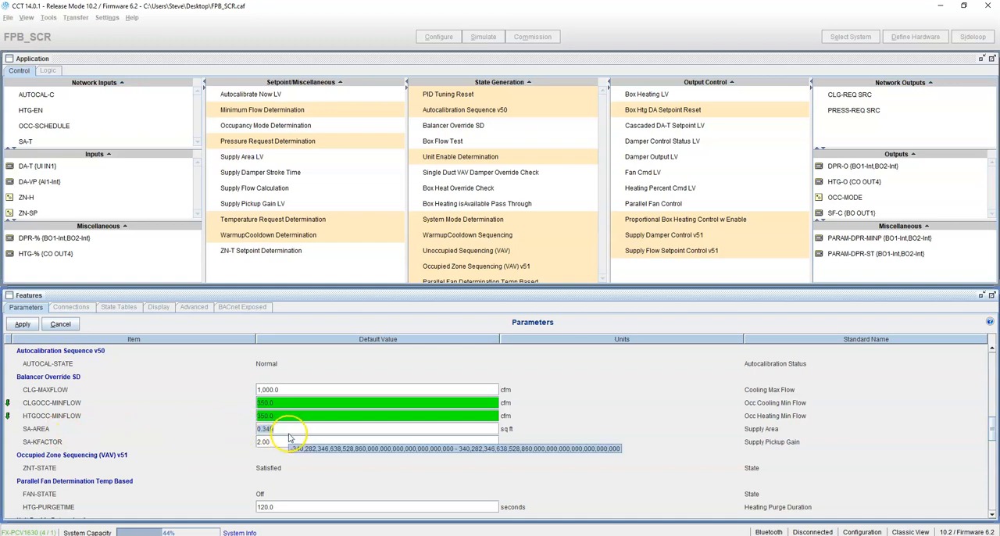
{"action": "left_click", "coordinate": [294, 442]}
{"action": "left_click", "coordinate": [300, 431]}
{"action": "left_click", "coordinate": [304, 442]}
{"action": "left_click", "coordinate": [302, 431]}
{"action": "left_click", "coordinate": [296, 469]}
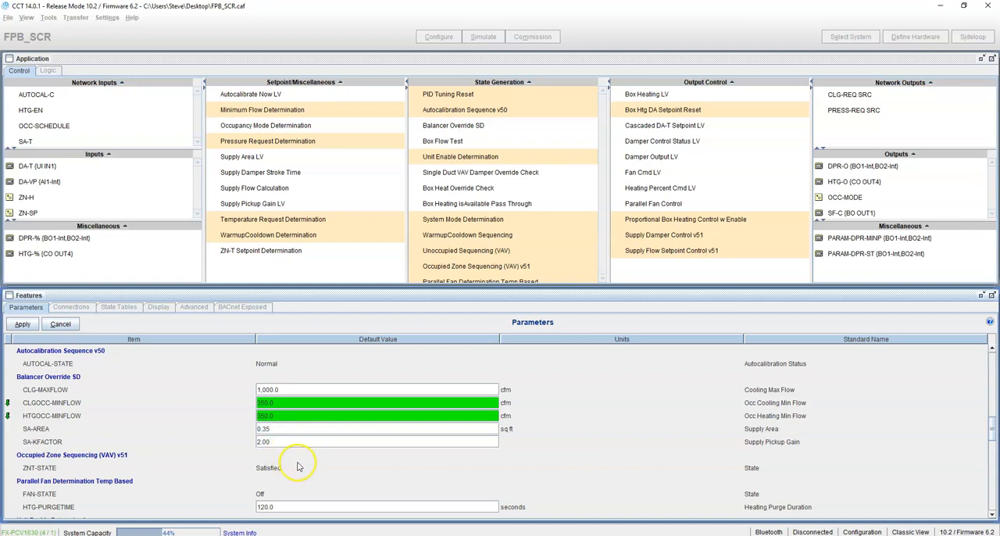
{"action": "scroll", "coordinate": [260, 476], "scroll_direction": "down", "scroll_amount": 3}
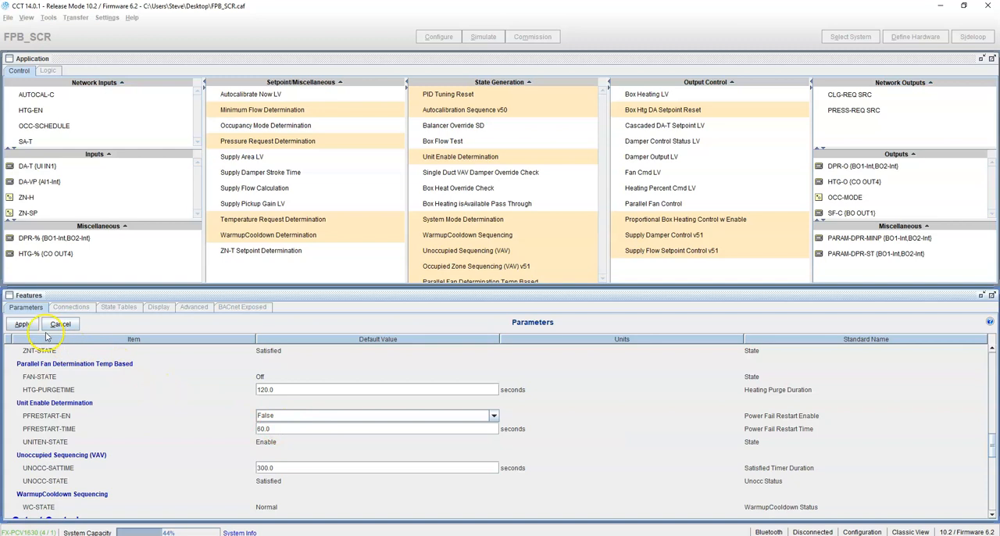
{"action": "left_click", "coordinate": [23, 325]}
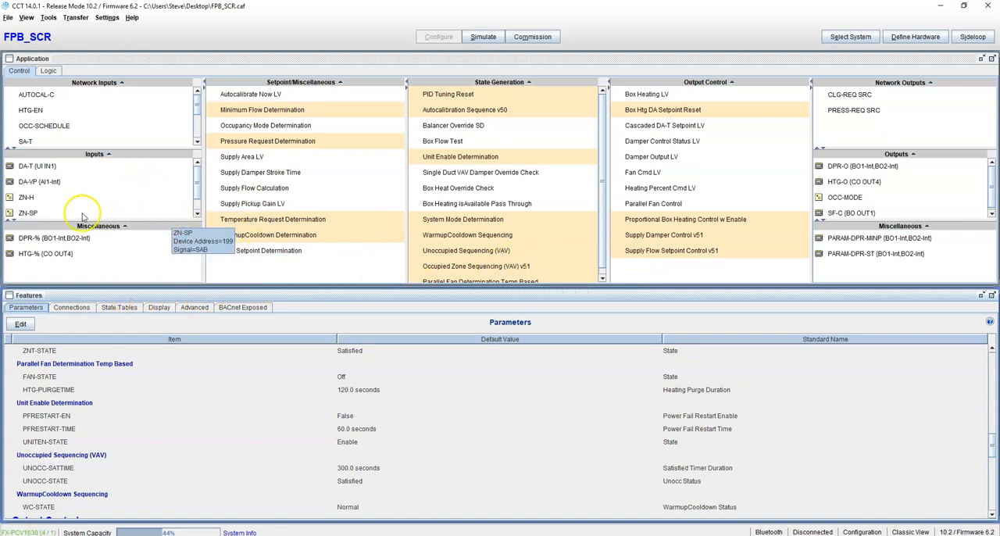
Show the connections of the DA-T discharge air temperature input.
{"action": "left_click", "coordinate": [35, 166]}
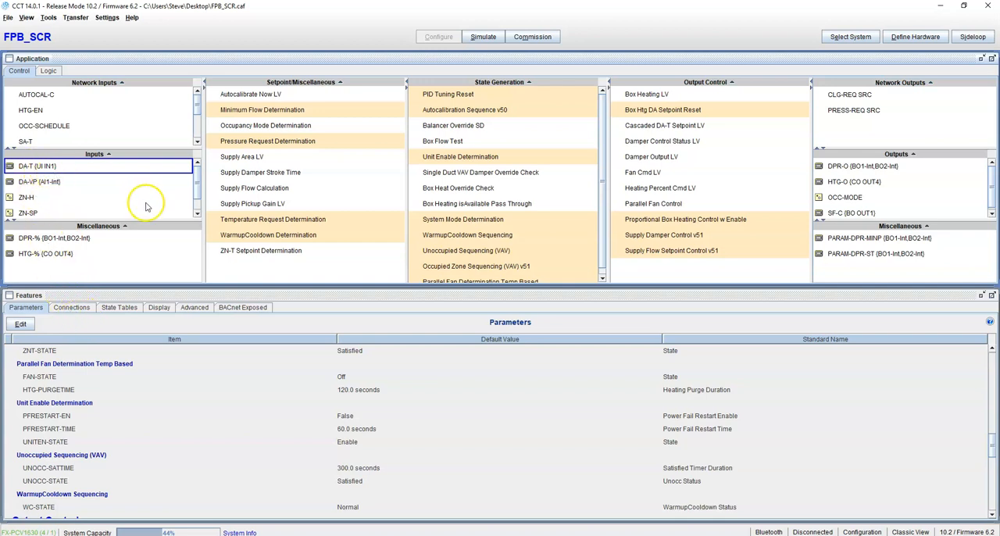
{"action": "left_click", "coordinate": [78, 308]}
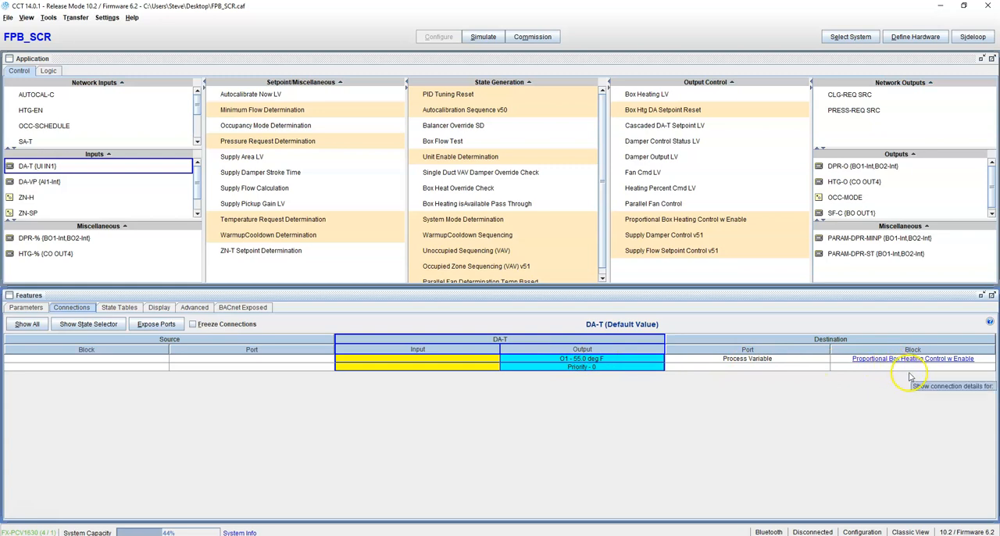
Trace the connections from DA-T through Proportional Box Heating Control w Enable and Cascaded DA-T Setpoint LV back to Box Htg DA Setpoint Reset.
{"action": "left_click", "coordinate": [941, 359]}
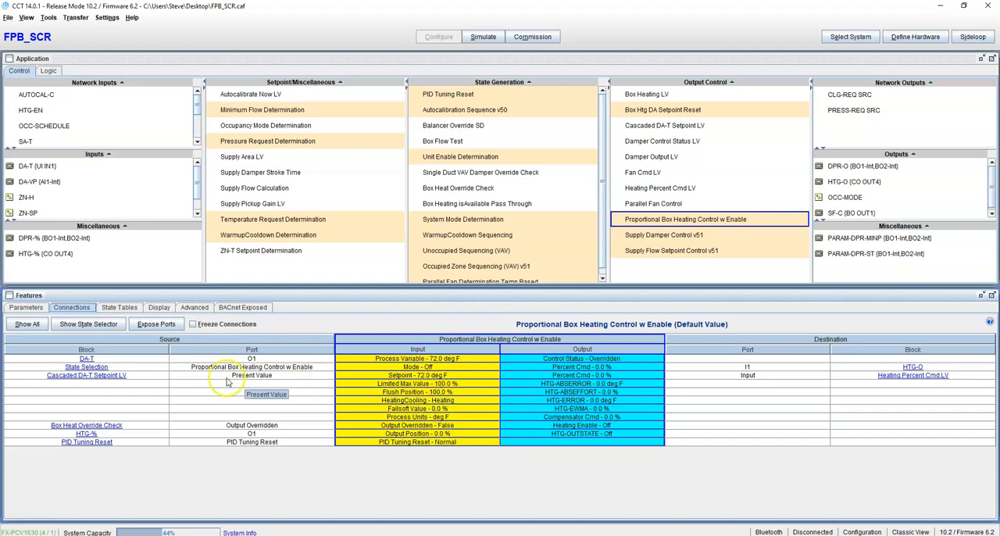
{"action": "left_click", "coordinate": [118, 376]}
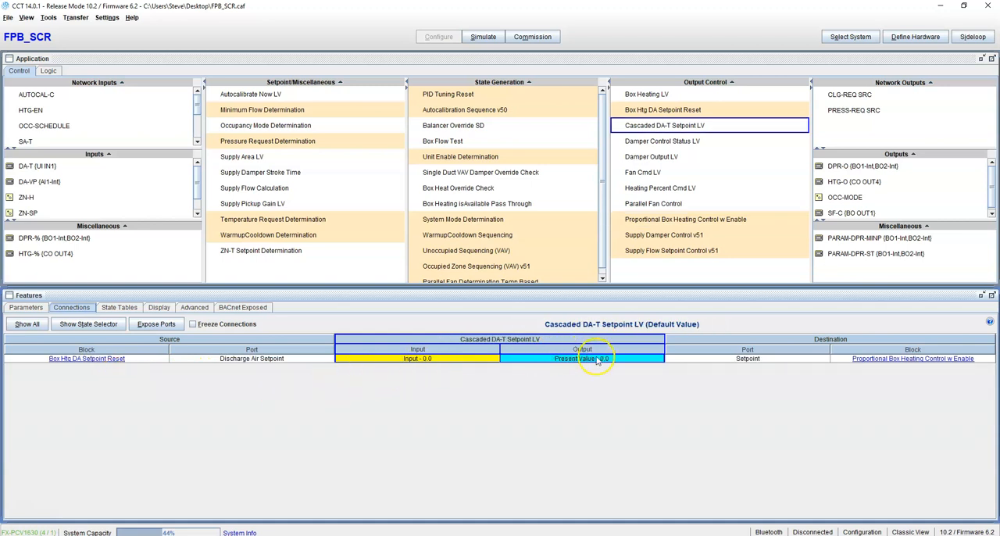
{"action": "left_click", "coordinate": [865, 365]}
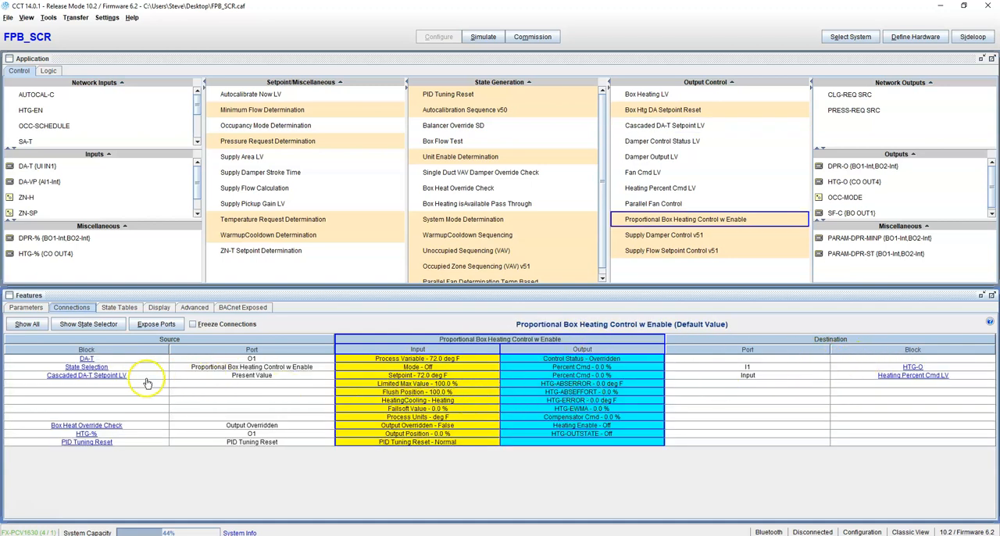
{"action": "left_click", "coordinate": [115, 380]}
{"action": "left_click", "coordinate": [101, 360]}
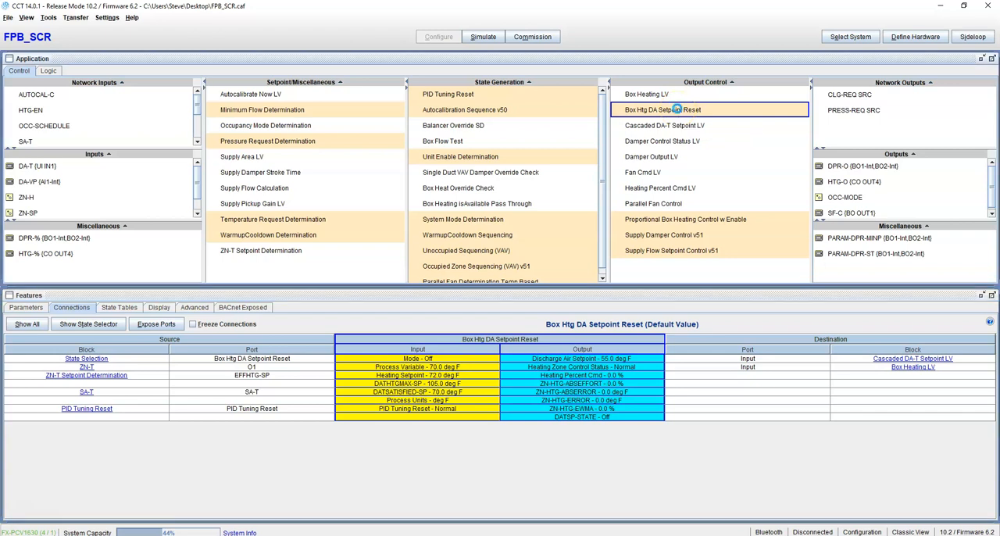
Open the details of the Box Htg DA Setpoint Reset block and enlarge the window to show all its inputs and outputs.
{"action": "double_click", "coordinate": [680, 113]}
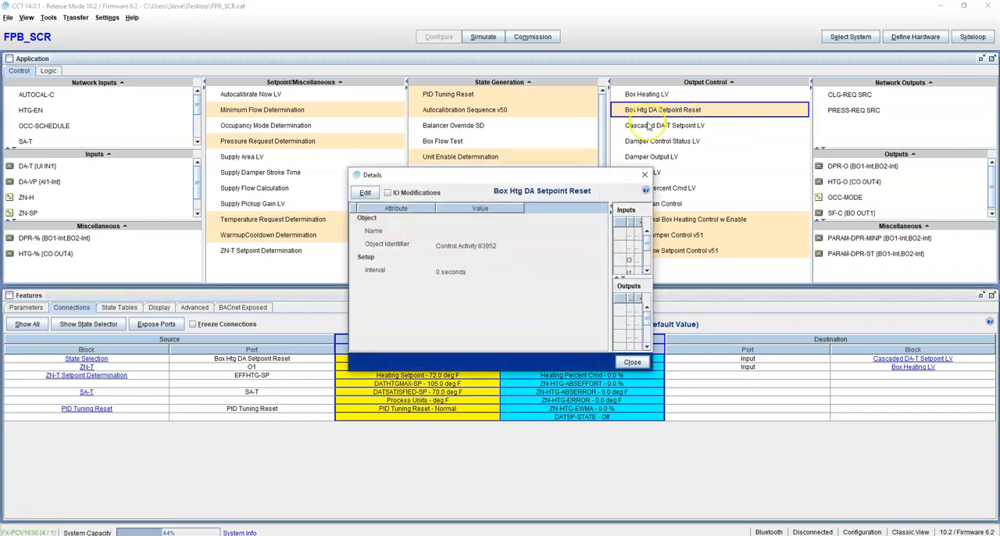
{"action": "left_click", "coordinate": [646, 175]}
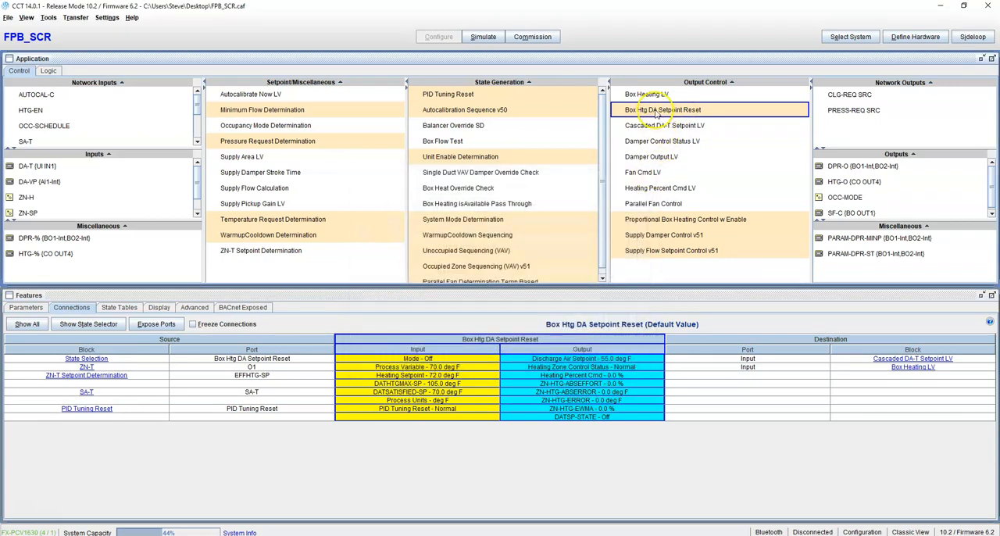
{"action": "right_click", "coordinate": [655, 112]}
{"action": "left_click", "coordinate": [679, 139]}
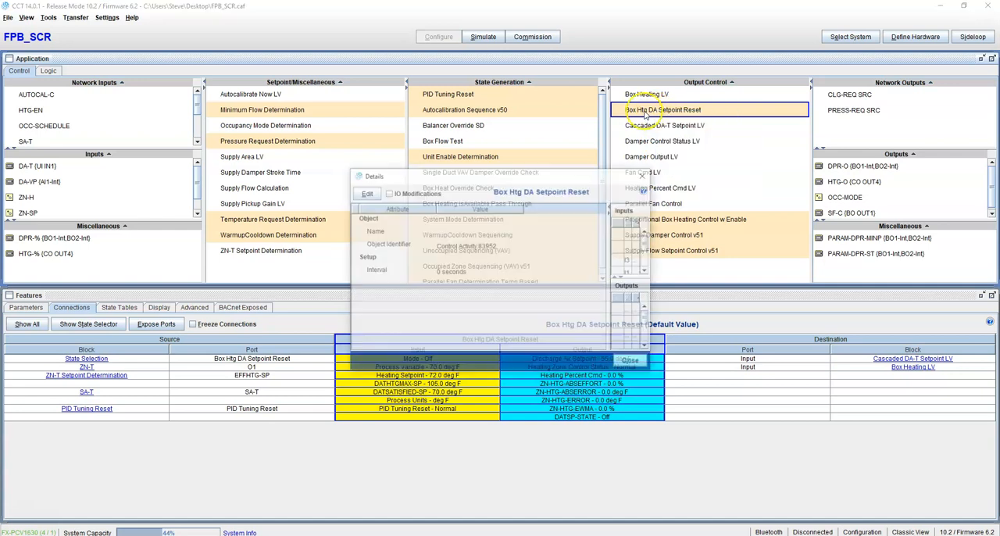
{"action": "left_click_drag", "start_coordinate": [346, 167], "coordinate": [79, 110]}
{"action": "left_click_drag", "start_coordinate": [646, 109], "coordinate": [827, 108]}
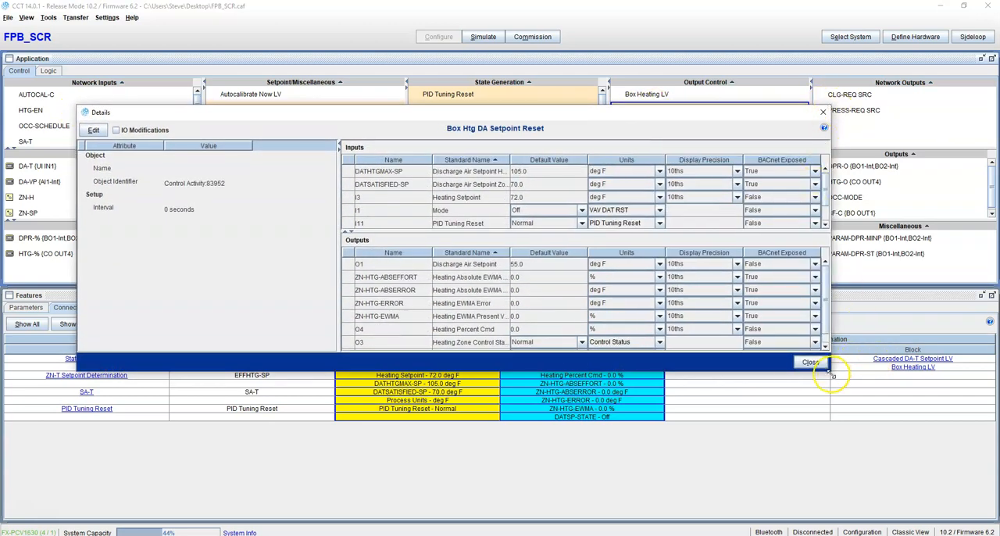
{"action": "left_click_drag", "start_coordinate": [833, 375], "coordinate": [877, 439]}
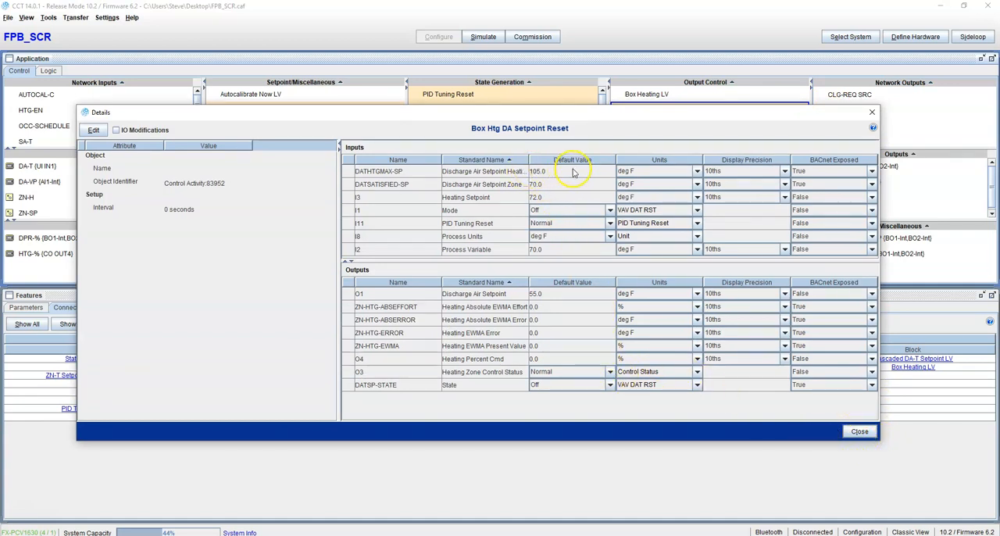
Set the DATHTGMAX-SP default value to 95 deg F, apply the edit and close the block details.
{"action": "left_click", "coordinate": [94, 130]}
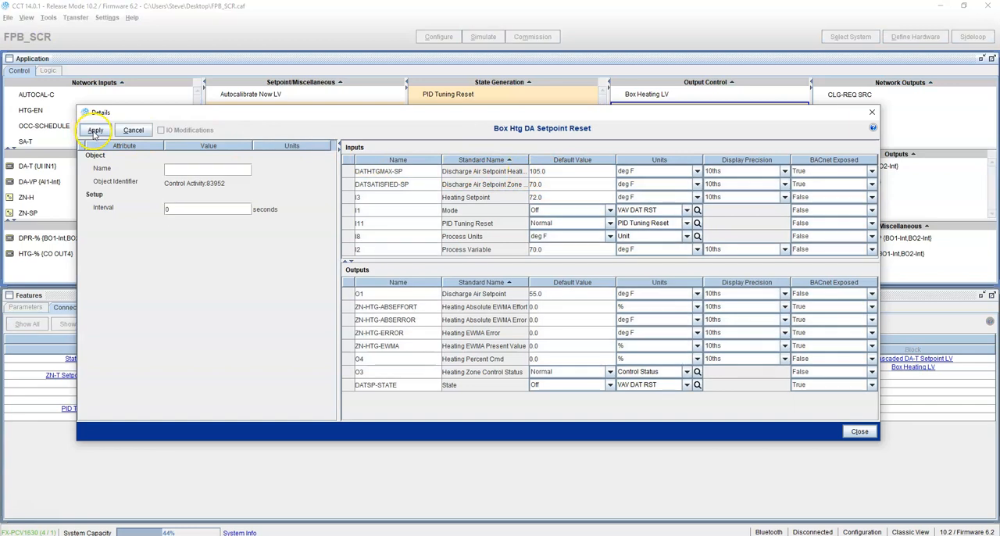
{"action": "left_click", "coordinate": [584, 170]}
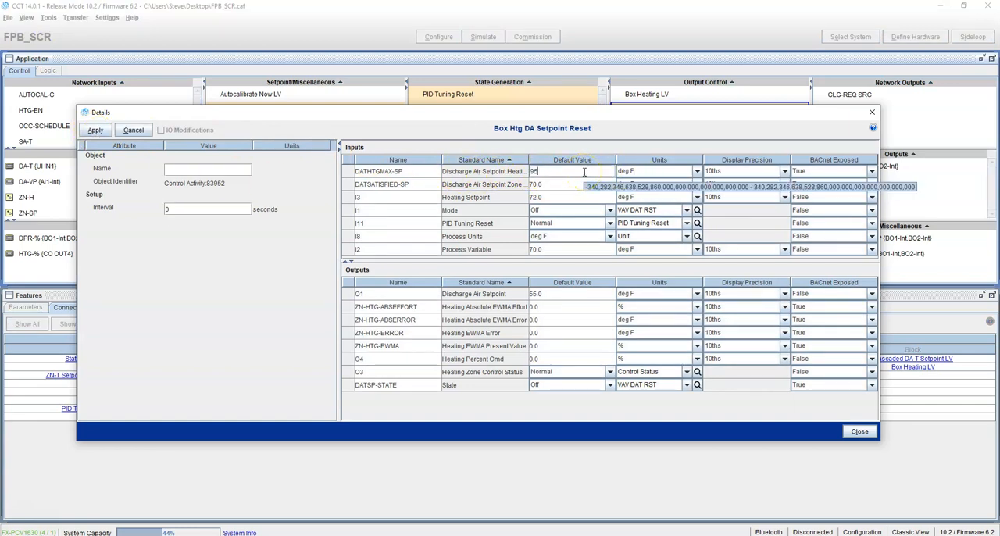
{"action": "key", "text": "Return"}
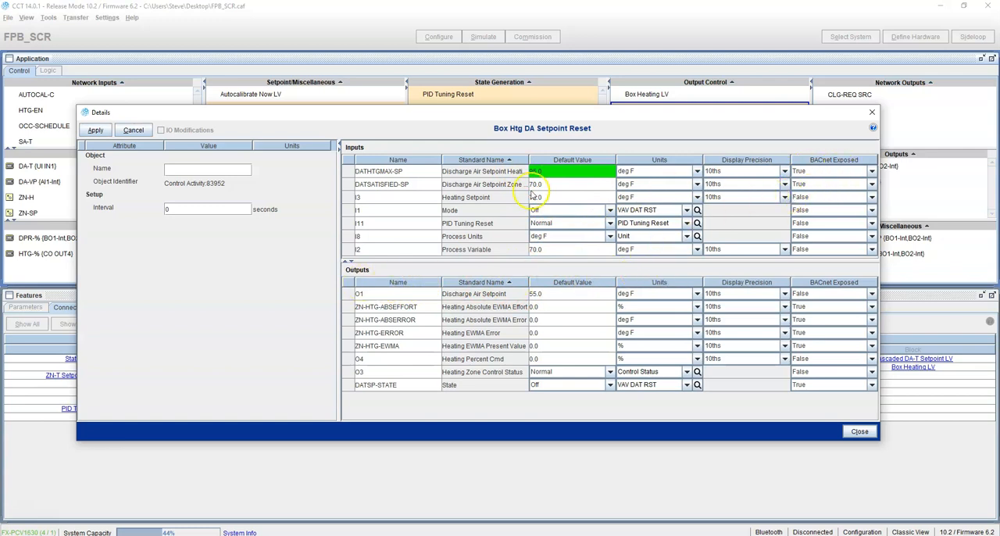
{"action": "left_click", "coordinate": [98, 133]}
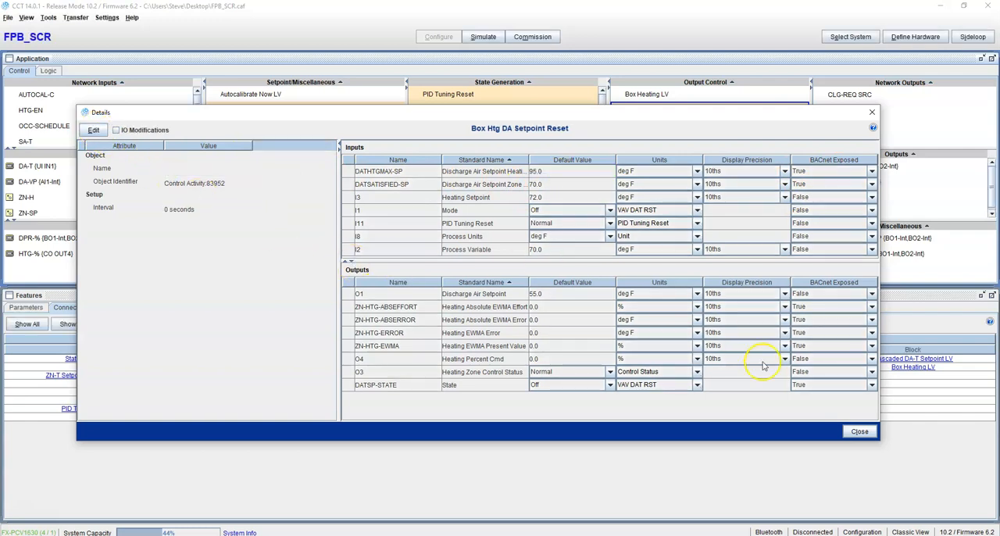
{"action": "left_click", "coordinate": [860, 431]}
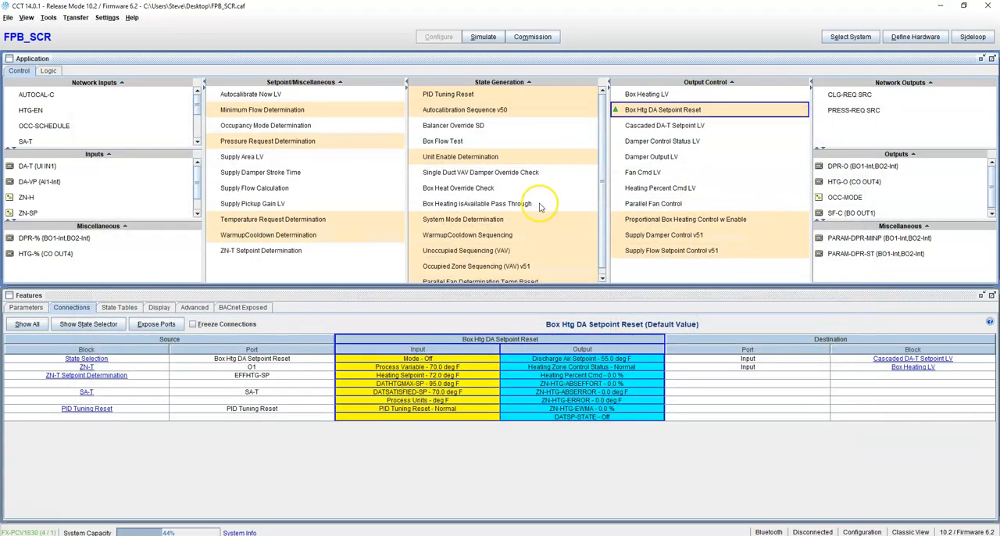
Review the connections of outputs HTG-O and SF-C, and open the hardware point assignments with the controller labels fully readable.
{"action": "left_click", "coordinate": [852, 183]}
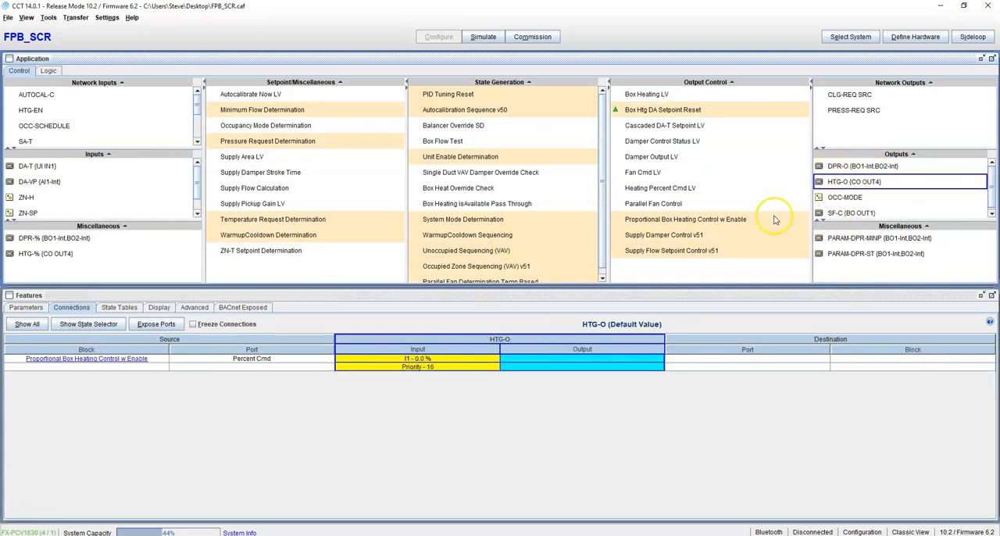
{"action": "left_click", "coordinate": [851, 209]}
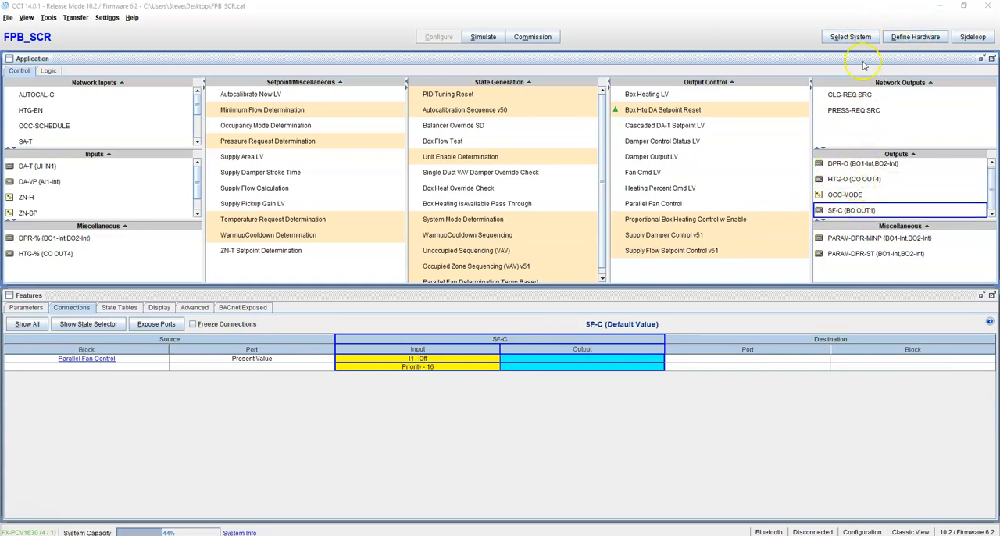
{"action": "left_click", "coordinate": [915, 37]}
{"action": "left_click", "coordinate": [396, 177]}
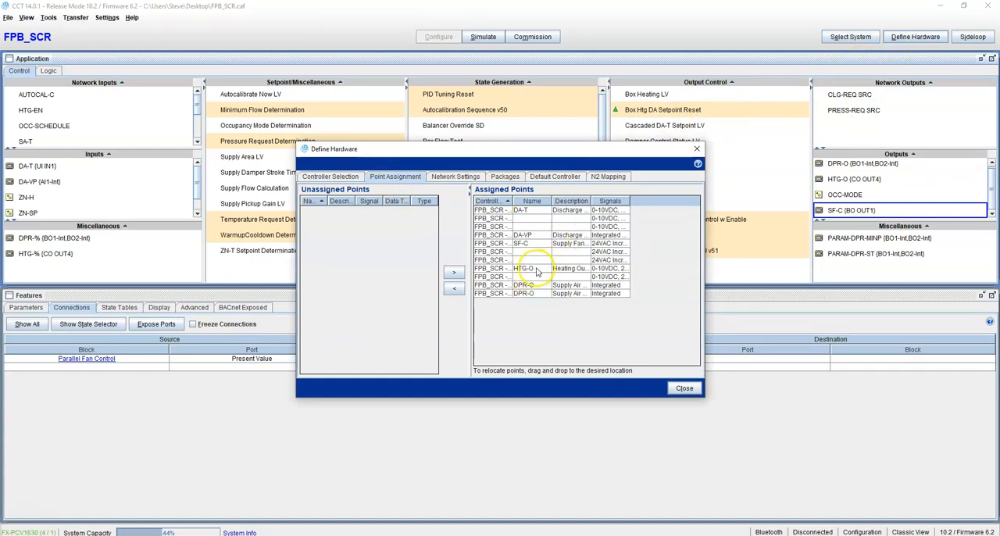
{"action": "left_click", "coordinate": [536, 269]}
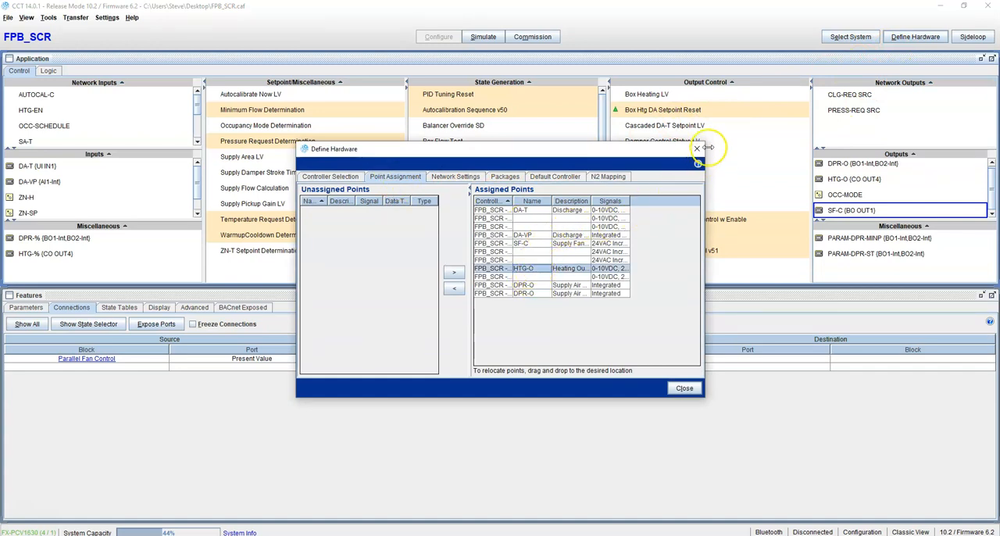
{"action": "left_click_drag", "start_coordinate": [708, 147], "coordinate": [792, 149]}
{"action": "left_click_drag", "start_coordinate": [512, 201], "coordinate": [564, 202]}
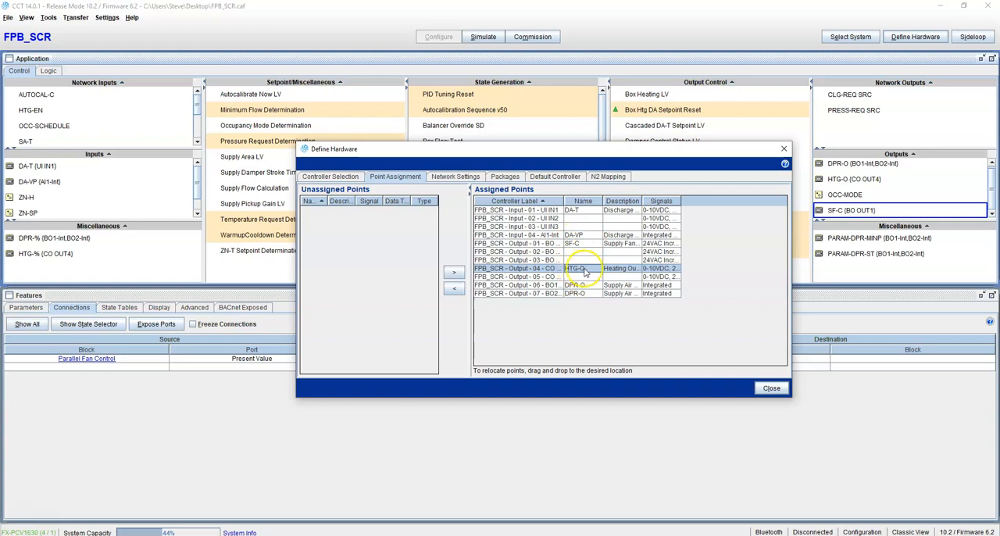
Try relocating the HTG-O point to Output 03 and Output 05, and return it to Output 04.
{"action": "left_click_drag", "start_coordinate": [581, 273], "coordinate": [587, 263]}
{"action": "left_click", "coordinate": [615, 306]}
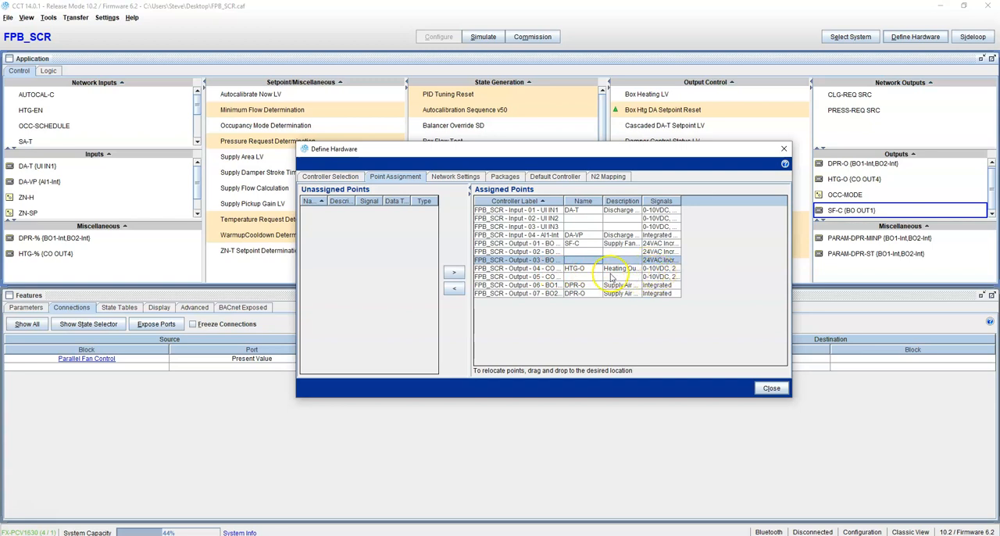
{"action": "left_click", "coordinate": [579, 270]}
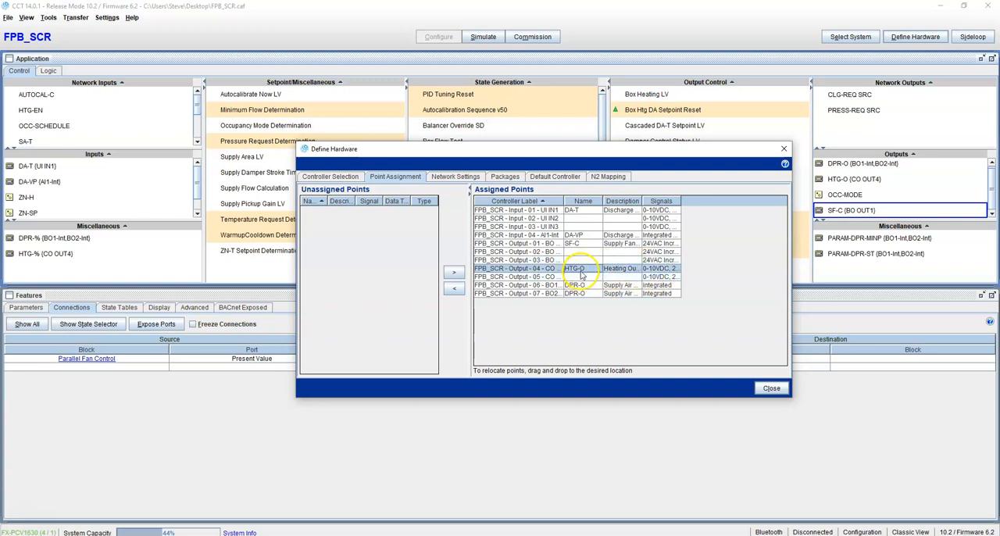
{"action": "left_click_drag", "start_coordinate": [586, 275], "coordinate": [589, 278]}
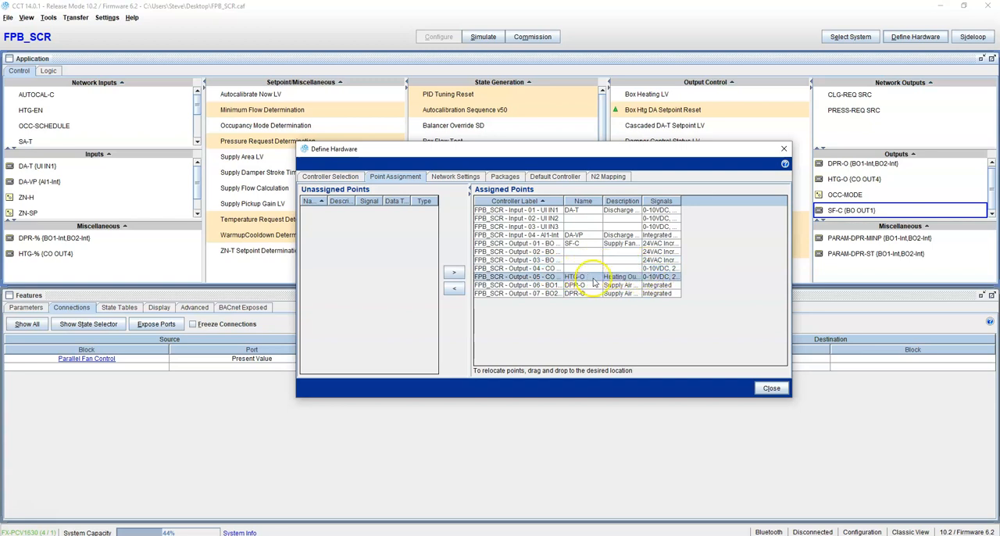
{"action": "left_click", "coordinate": [590, 269]}
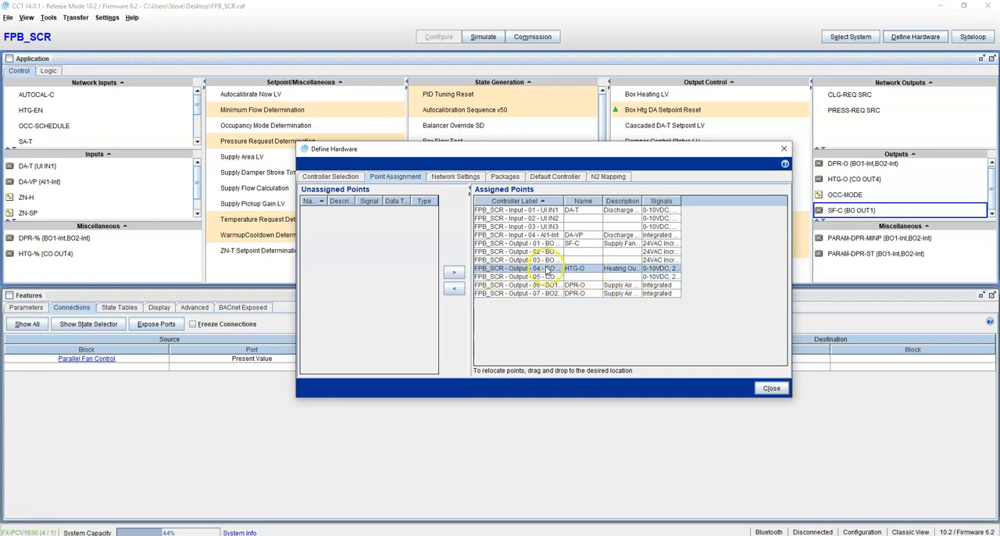
Unassign the HTG-O point from the controller and assign it back to Output 04.
{"action": "left_click", "coordinate": [454, 288]}
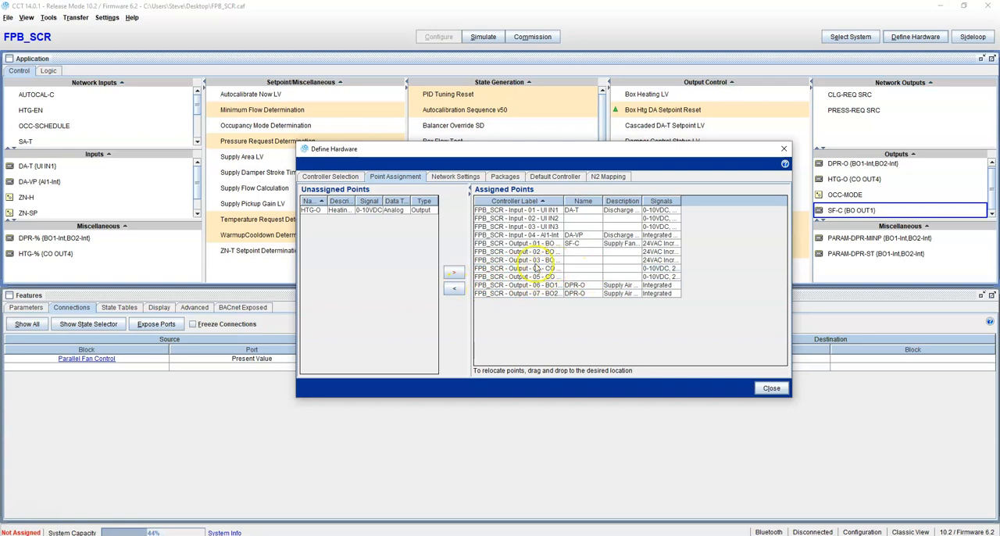
{"action": "left_click", "coordinate": [372, 210]}
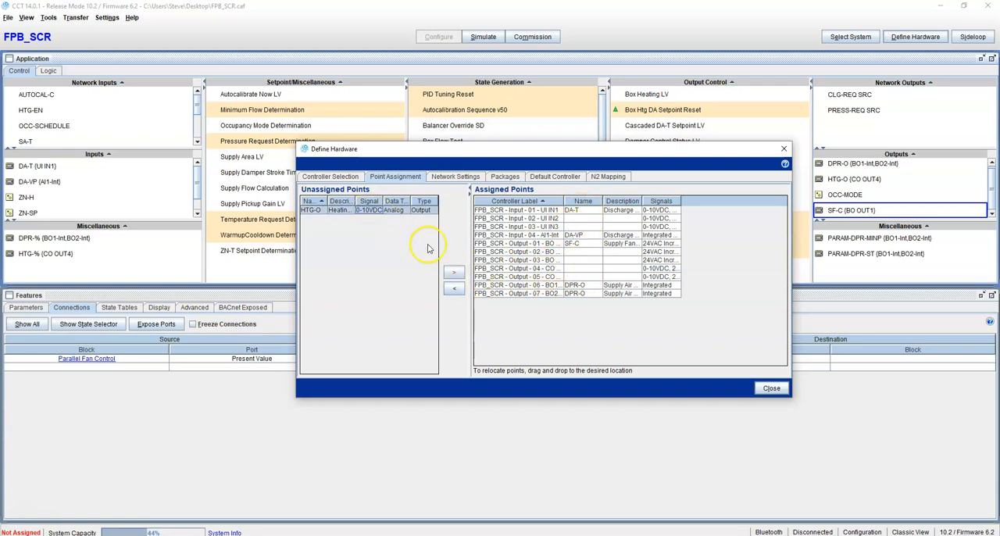
{"action": "left_click", "coordinate": [455, 273]}
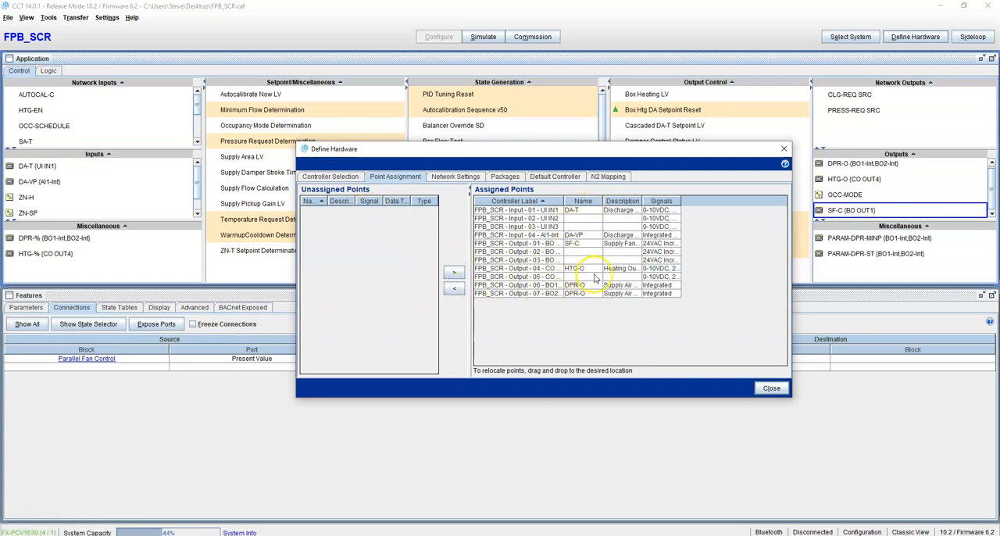
Select the SF-C supply fan point on Output 01 and widen the Signals column to examine the supported signal types.
{"action": "left_click", "coordinate": [587, 246]}
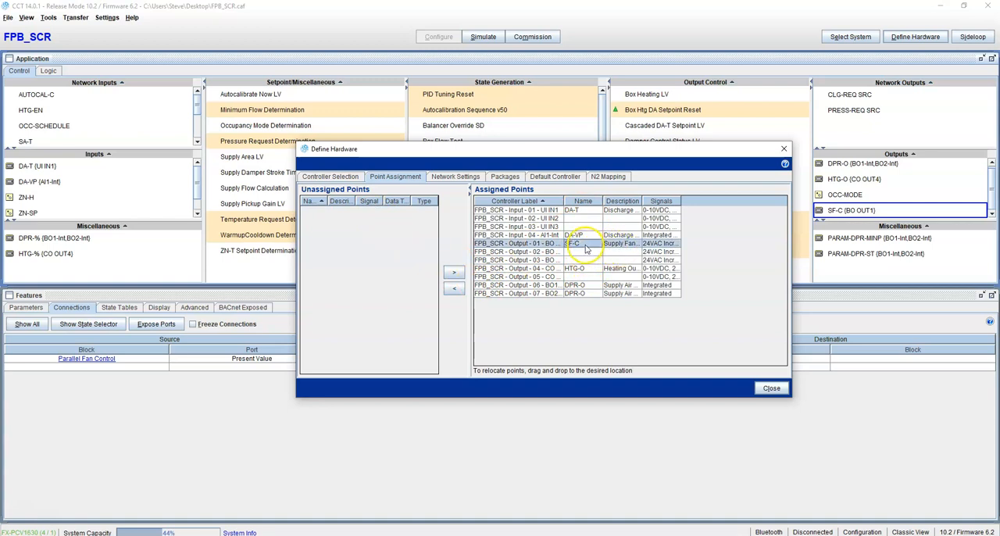
{"action": "mouse_move", "coordinate": [590, 247]}
{"action": "left_mouse_down"}
{"action": "mouse_move", "coordinate": [596, 277]}
{"action": "mouse_move", "coordinate": [583, 279]}
{"action": "mouse_move", "coordinate": [587, 244]}
{"action": "left_mouse_up"}
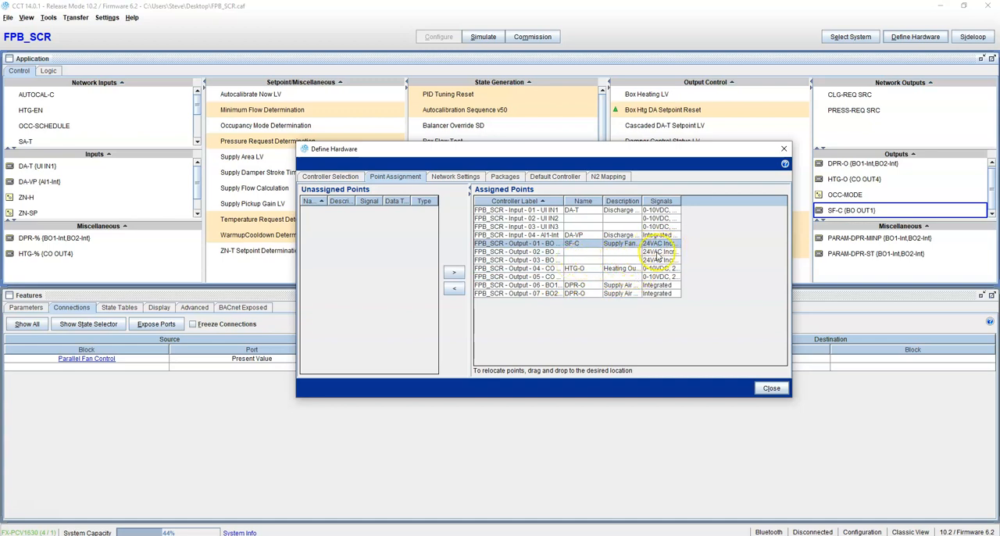
{"action": "left_click_drag", "start_coordinate": [682, 201], "coordinate": [728, 200]}
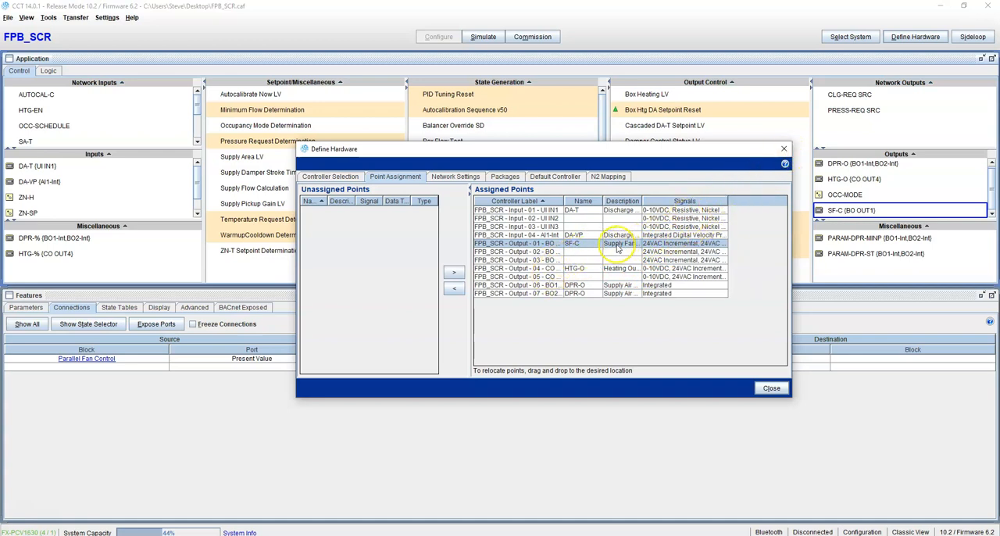
Move the DA-T point to Input 02 (UI IN2) and return it to Input 01 (UI IN1).
{"action": "left_click", "coordinate": [580, 210]}
{"action": "left_click_drag", "start_coordinate": [581, 212], "coordinate": [582, 219]}
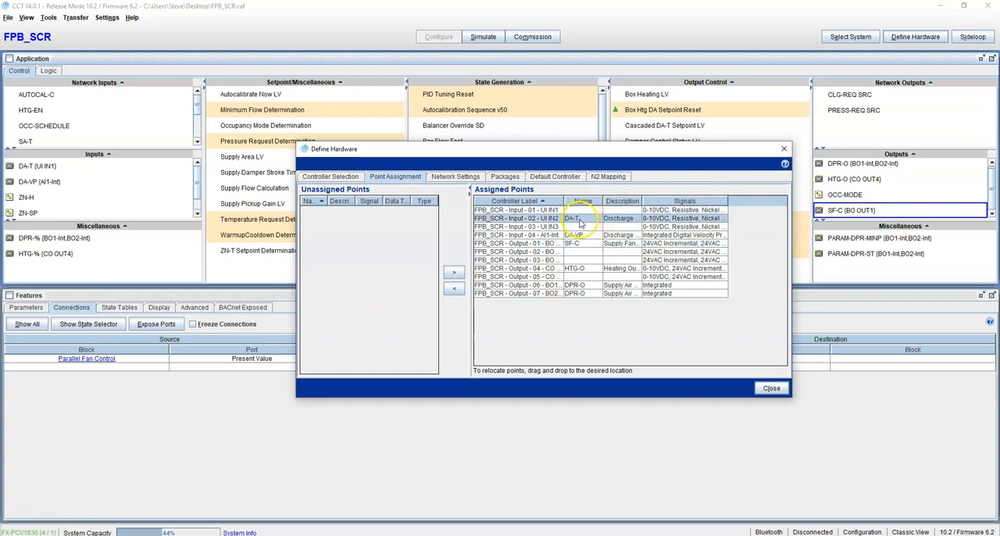
{"action": "mouse_move", "coordinate": [580, 222]}
{"action": "left_mouse_down"}
{"action": "mouse_move", "coordinate": [588, 228]}
{"action": "mouse_move", "coordinate": [595, 211]}
{"action": "left_mouse_up"}
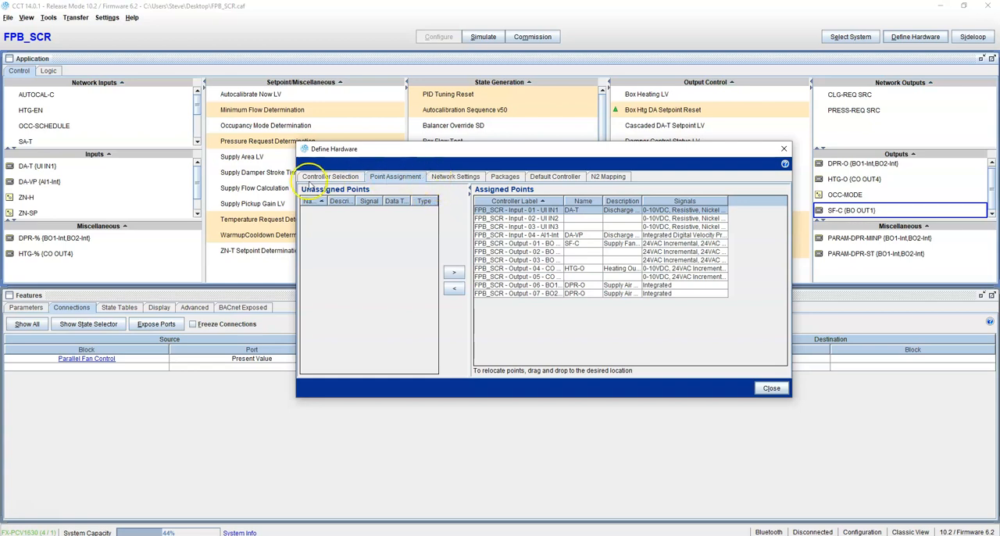
Rename the field device as FPB_01 in the network settings and close the hardware definition.
{"action": "left_click", "coordinate": [452, 177]}
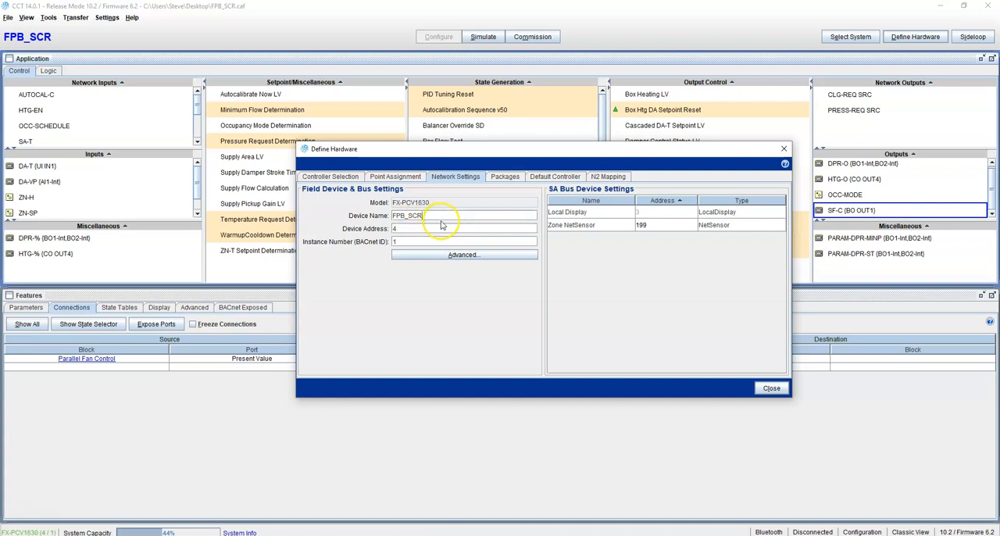
{"action": "left_click_drag", "start_coordinate": [431, 215], "coordinate": [359, 218]}
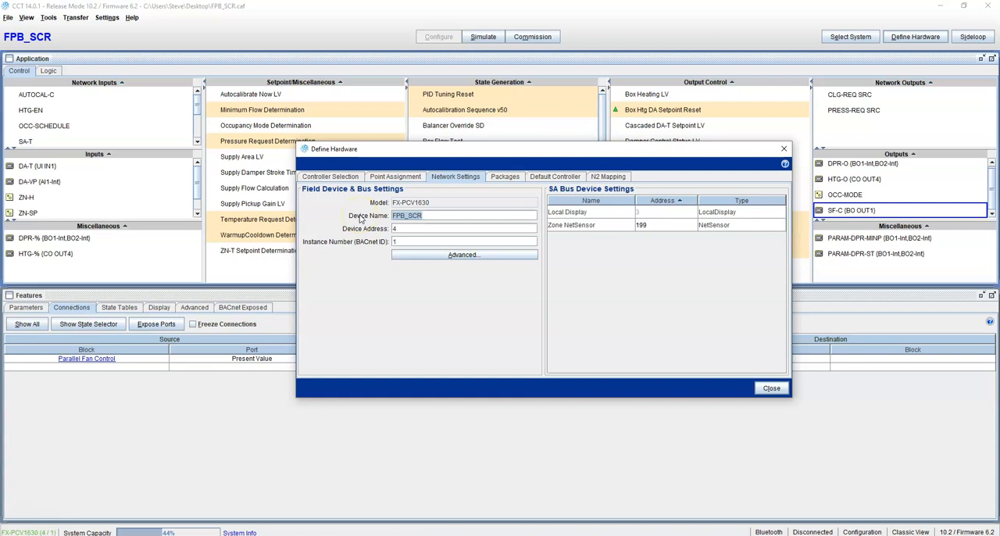
{"action": "type", "text": "F"}
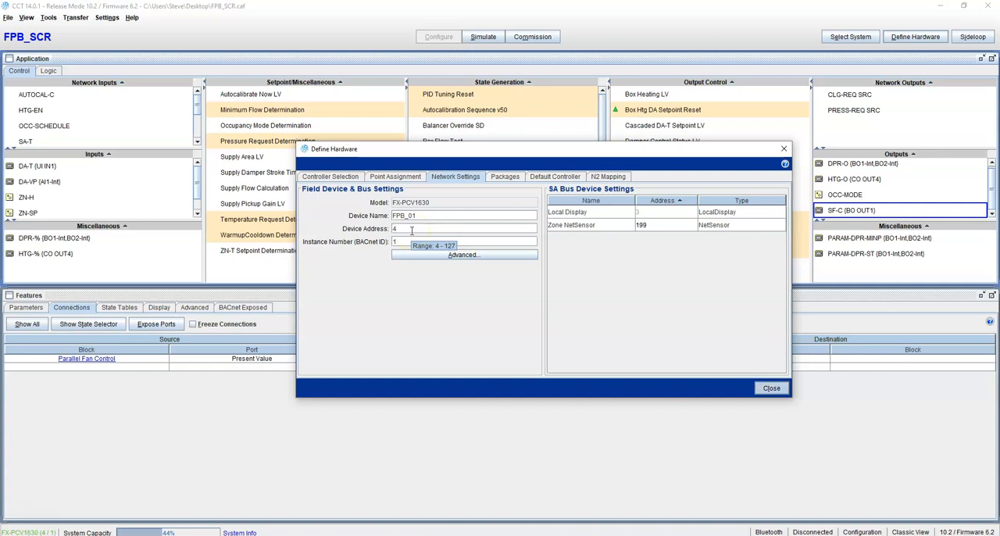
{"action": "left_click", "coordinate": [772, 388]}
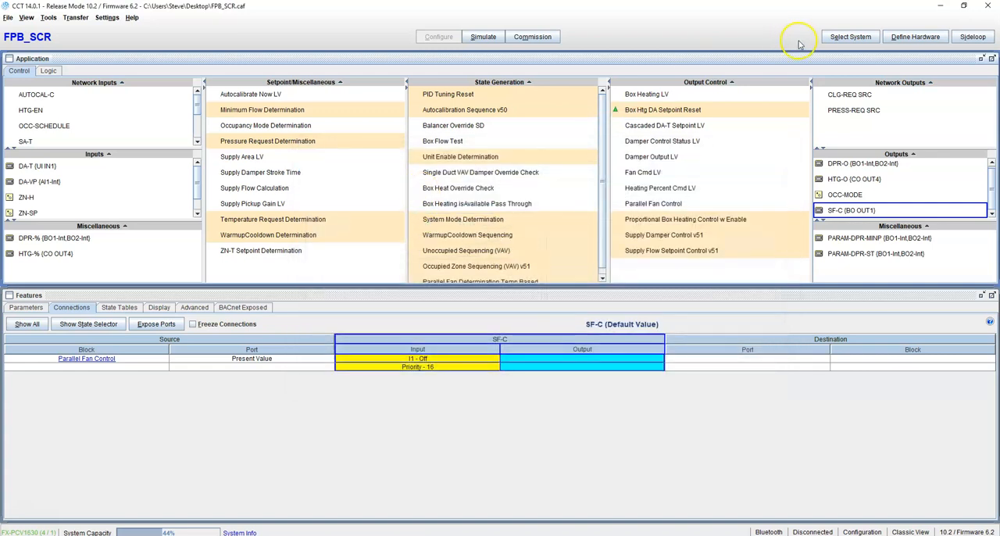
Set the field device's BACnet instance number to 101001 in the network settings and close the hardware definition.
{"action": "left_click", "coordinate": [915, 37]}
{"action": "left_click", "coordinate": [453, 177]}
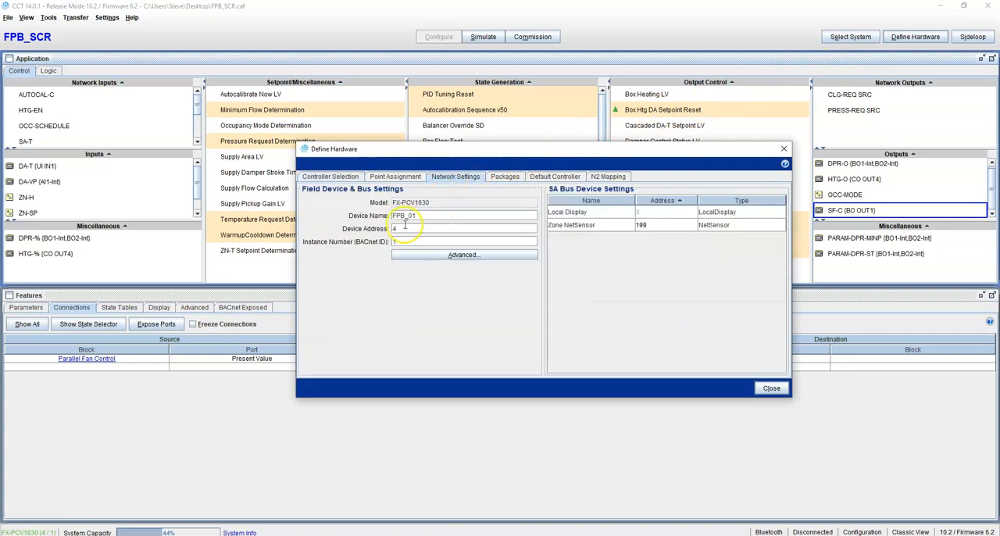
{"action": "left_click_drag", "start_coordinate": [413, 242], "coordinate": [385, 244]}
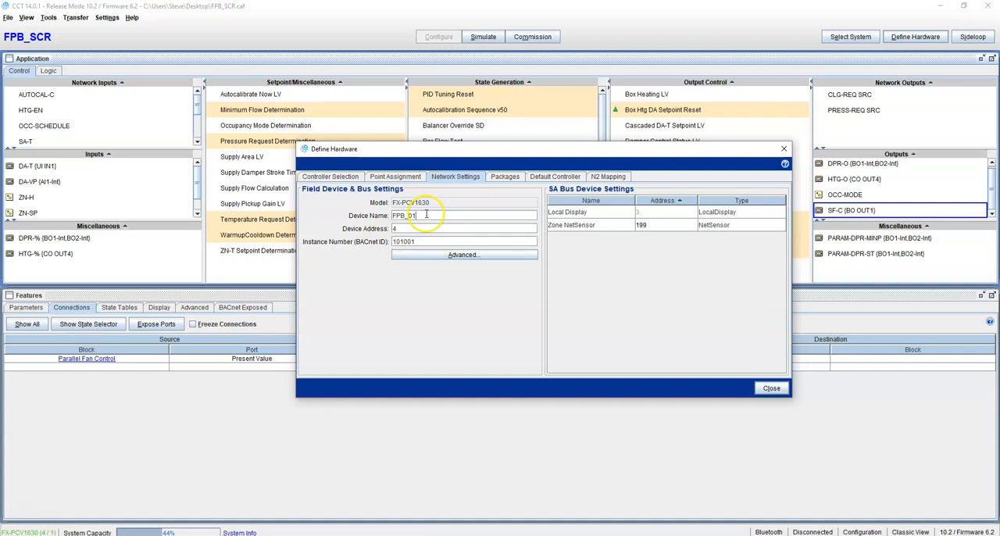
{"action": "left_click", "coordinate": [412, 240]}
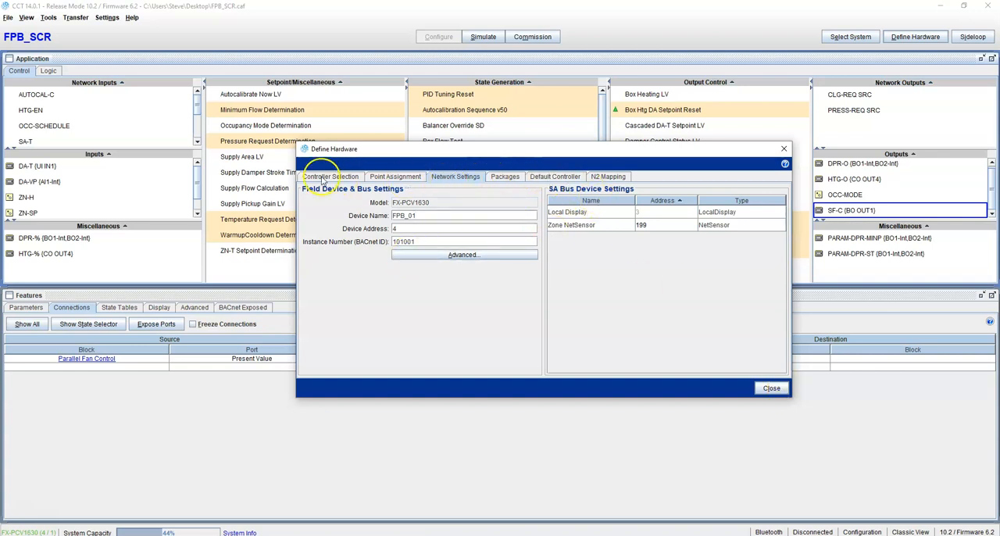
{"action": "left_click", "coordinate": [774, 389]}
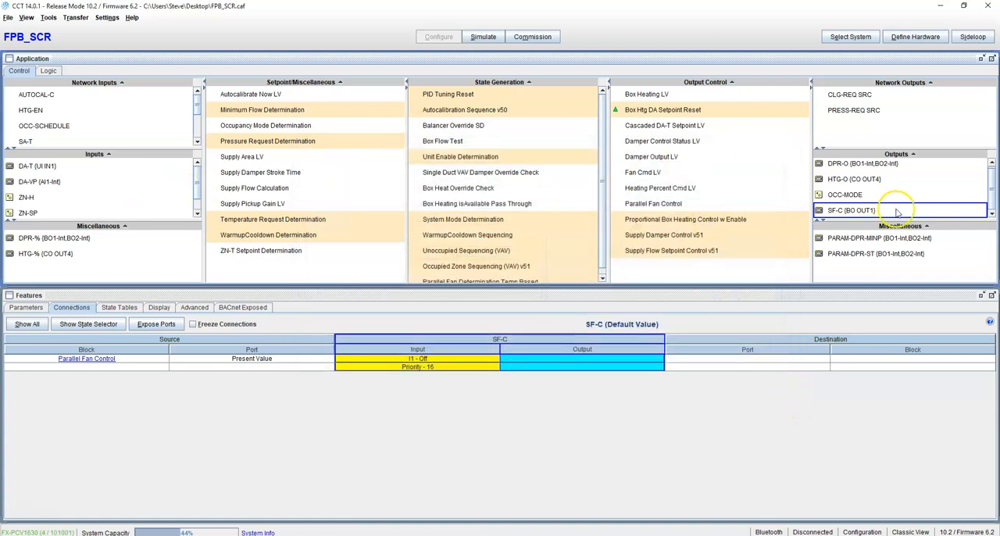
Start a simulation of the application at 3x realtime with the default startup values, without saving changes.
{"action": "left_click", "coordinate": [482, 38]}
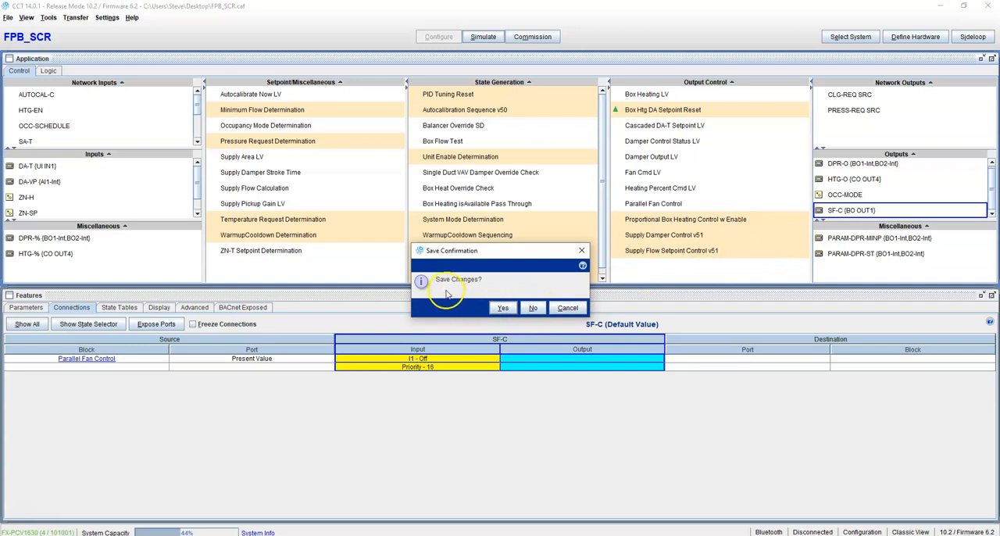
{"action": "left_click", "coordinate": [532, 308]}
{"action": "left_click_drag", "start_coordinate": [490, 202], "coordinate": [447, 209]}
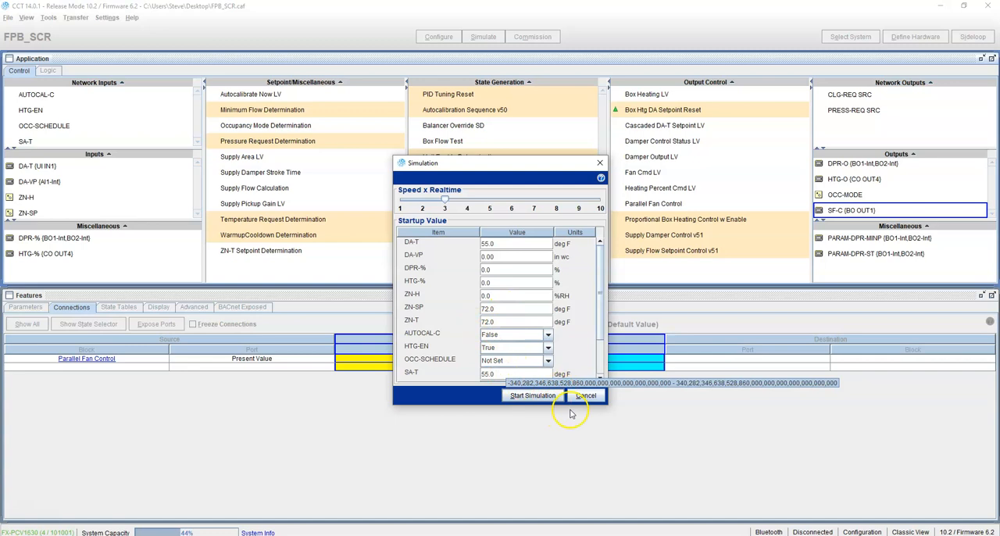
{"action": "left_click", "coordinate": [534, 396]}
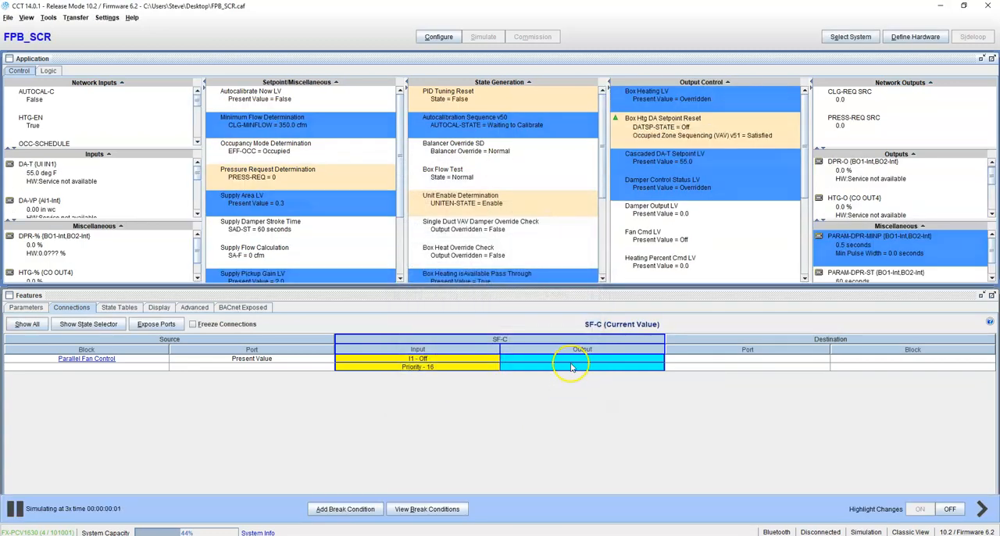
Examine the live connections of Cascaded DA-T Setpoint LV, DPR-O, Autocalibration Sequence v50 and Supply Flow Calculation.
{"action": "left_click", "coordinate": [698, 159]}
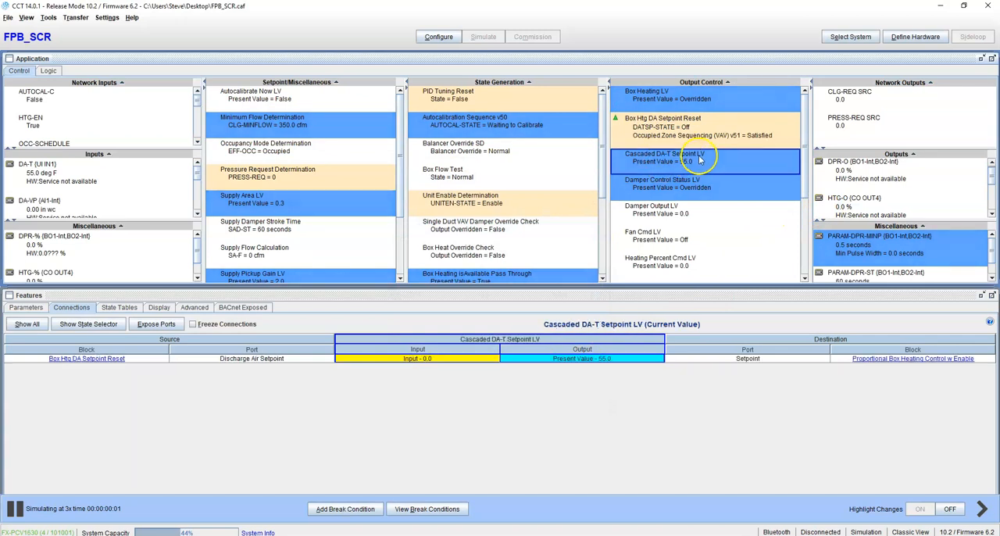
{"action": "left_click", "coordinate": [857, 199]}
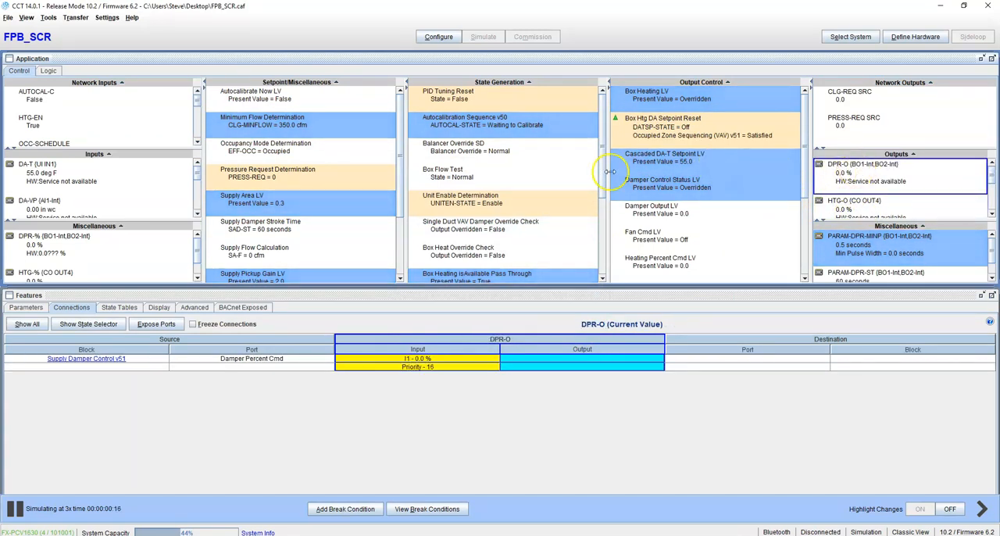
{"action": "left_click", "coordinate": [506, 127]}
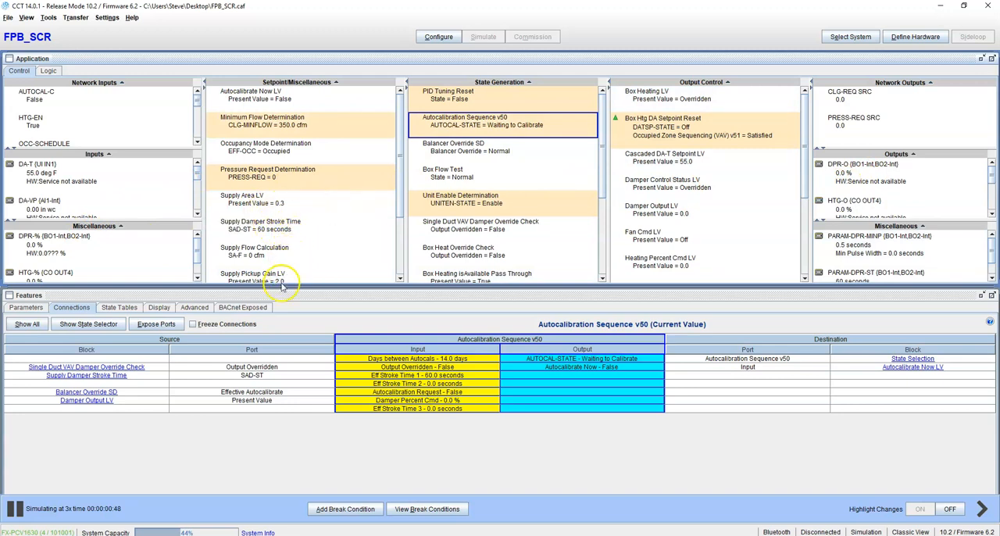
{"action": "left_click", "coordinate": [258, 259]}
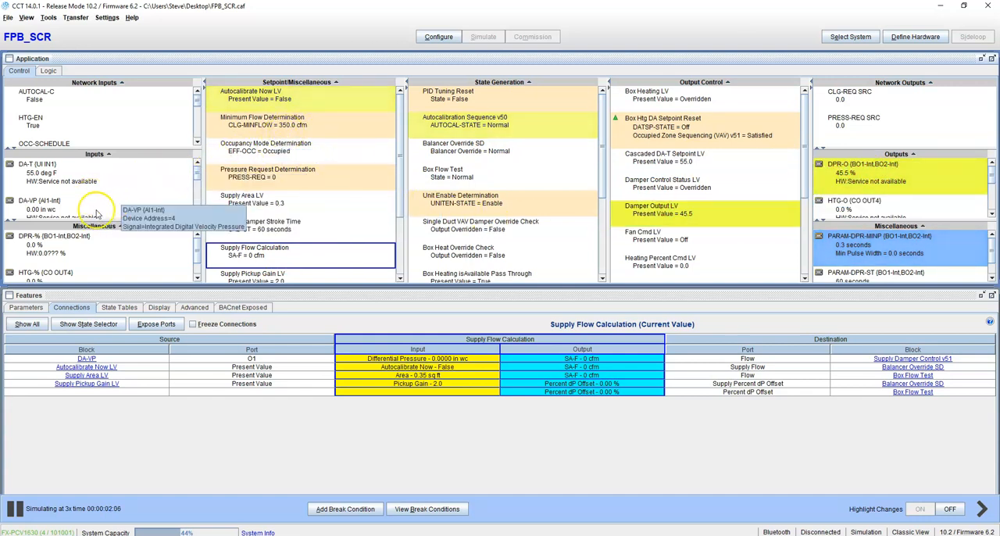
Send a Test command of 0.04 in wc to Output - O1 of the DA-VP velocity pressure input.
{"action": "right_click", "coordinate": [46, 208]}
{"action": "left_click", "coordinate": [64, 213]}
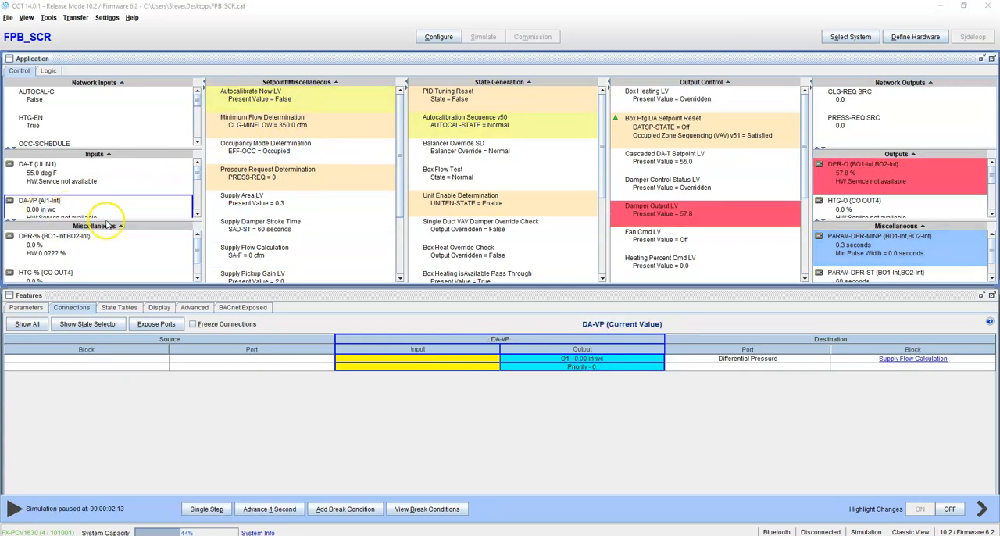
{"action": "left_click", "coordinate": [139, 58]}
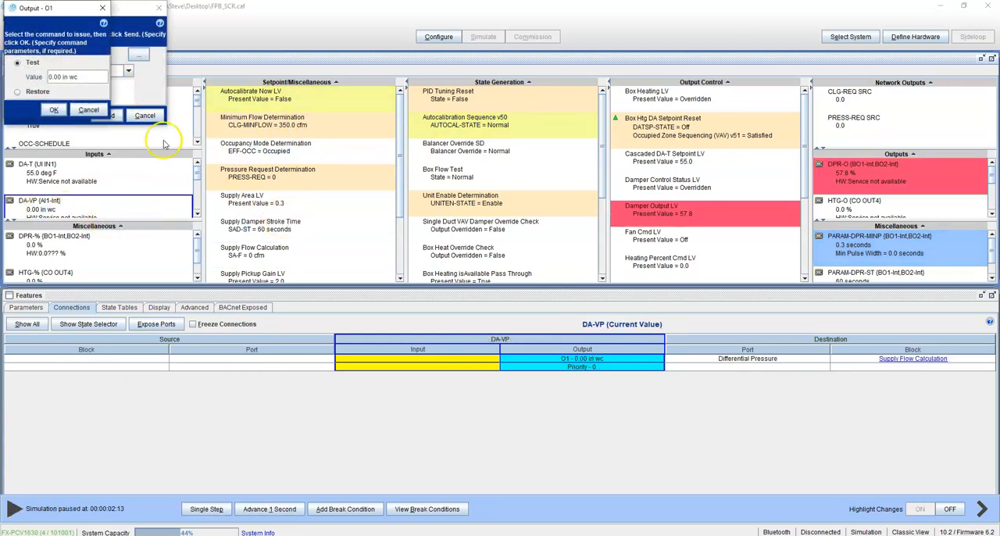
{"action": "left_click", "coordinate": [80, 80]}
{"action": "type", "text": "04"}
{"action": "left_click", "coordinate": [54, 110]}
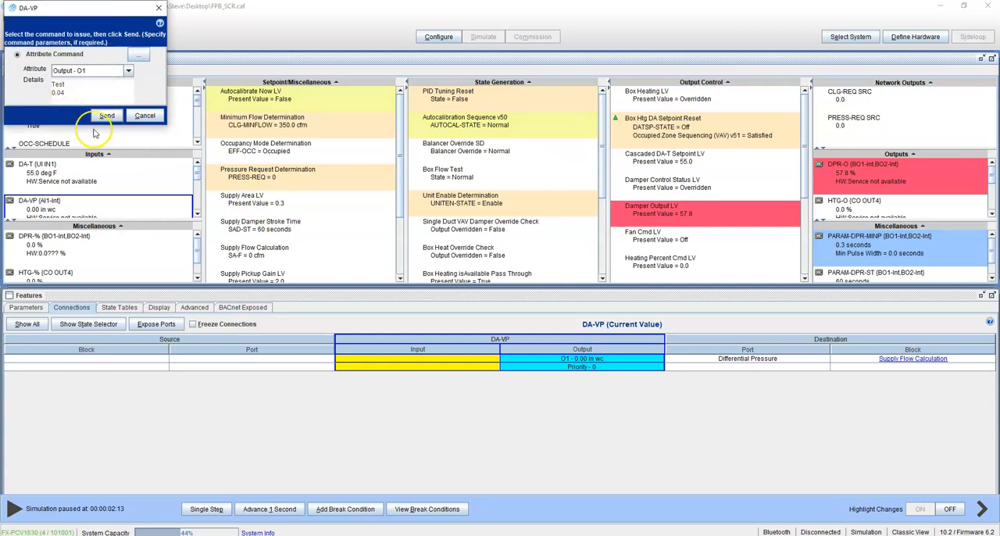
{"action": "left_click", "coordinate": [107, 116]}
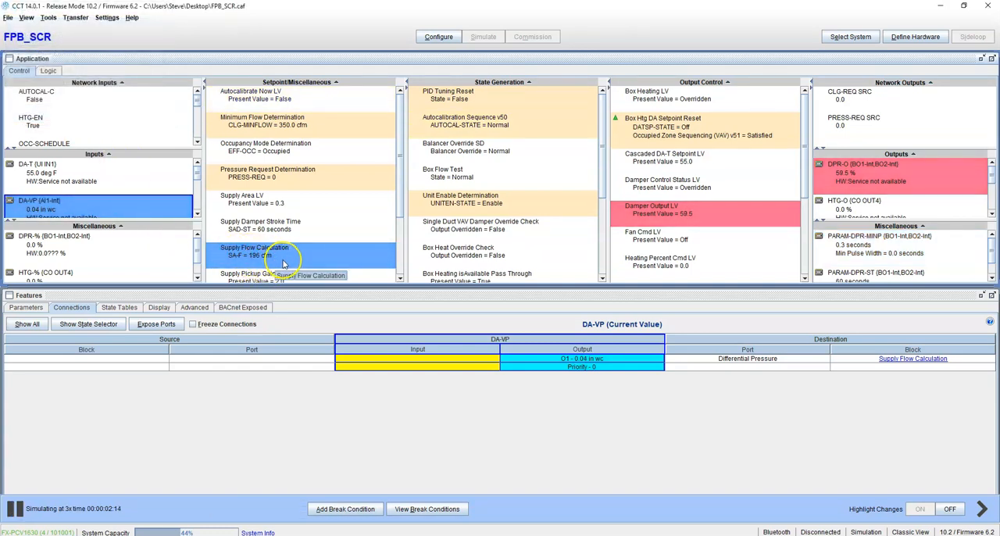
Raise the simulated DA-VP velocity pressure by sending a Test value of 0.05 in wc to Output - O1.
{"action": "right_click", "coordinate": [80, 207]}
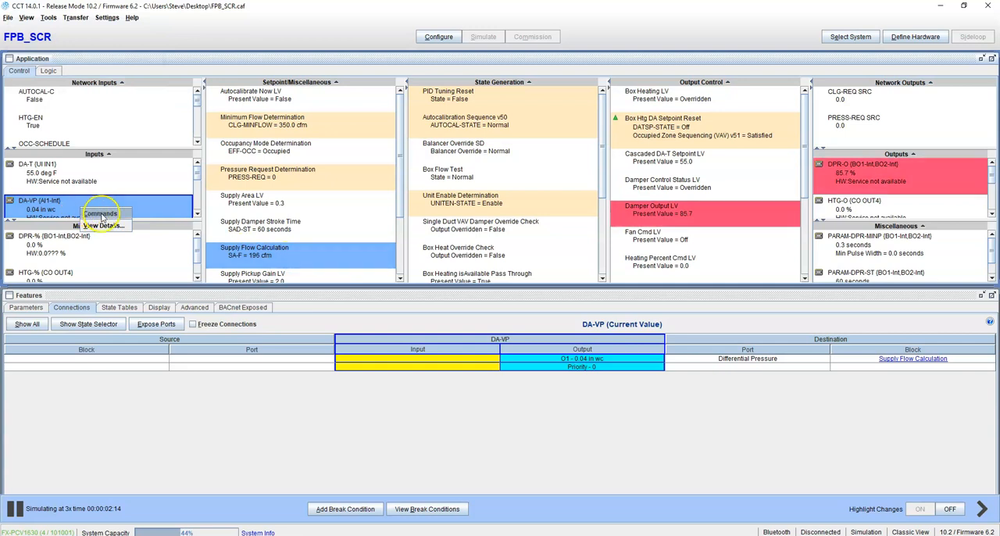
{"action": "left_click", "coordinate": [105, 212]}
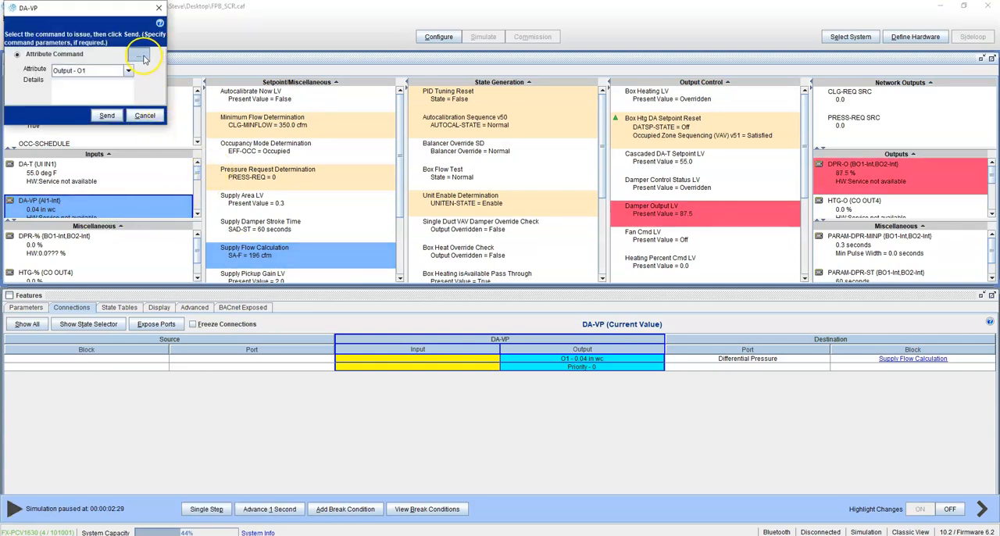
{"action": "left_click", "coordinate": [139, 55]}
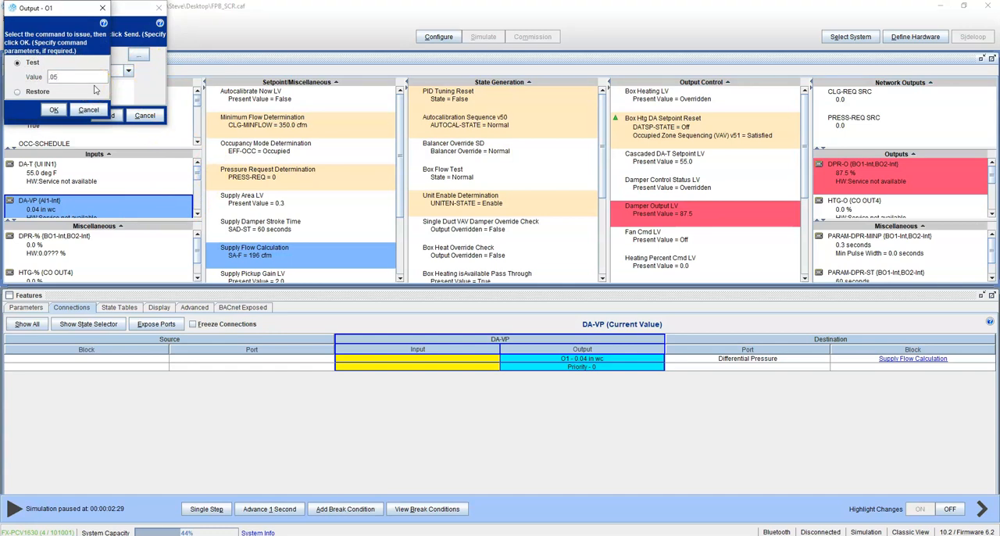
{"action": "key", "text": "Return"}
{"action": "left_click", "coordinate": [56, 110]}
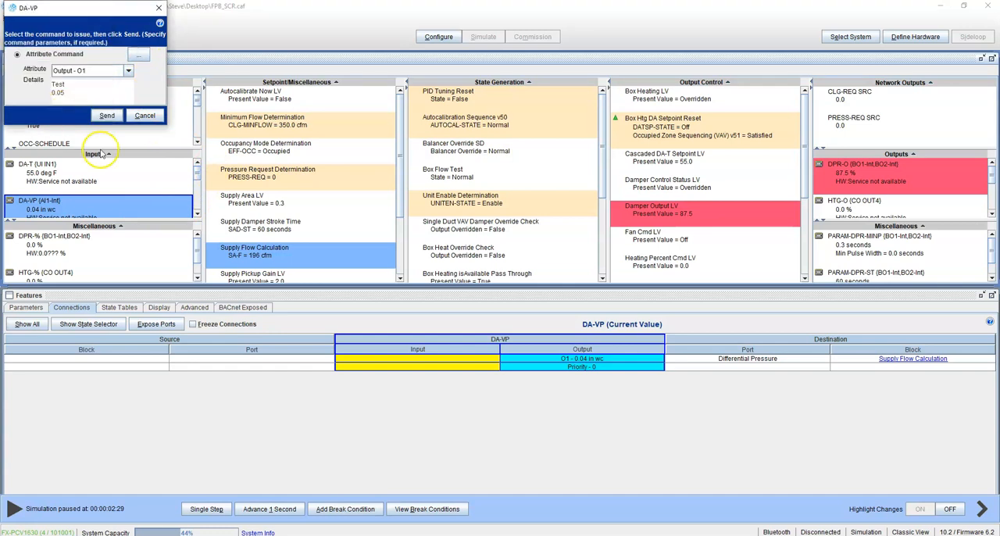
{"action": "left_click", "coordinate": [109, 115]}
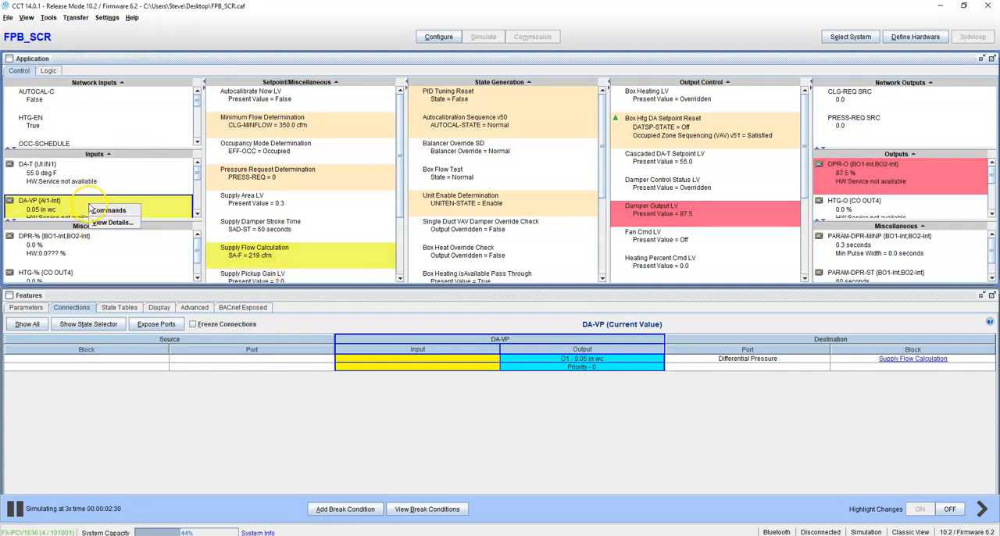
Override the DA-VP input's Output - O1 with a Test value of 0.07 in wc.
{"action": "double_click", "coordinate": [131, 203]}
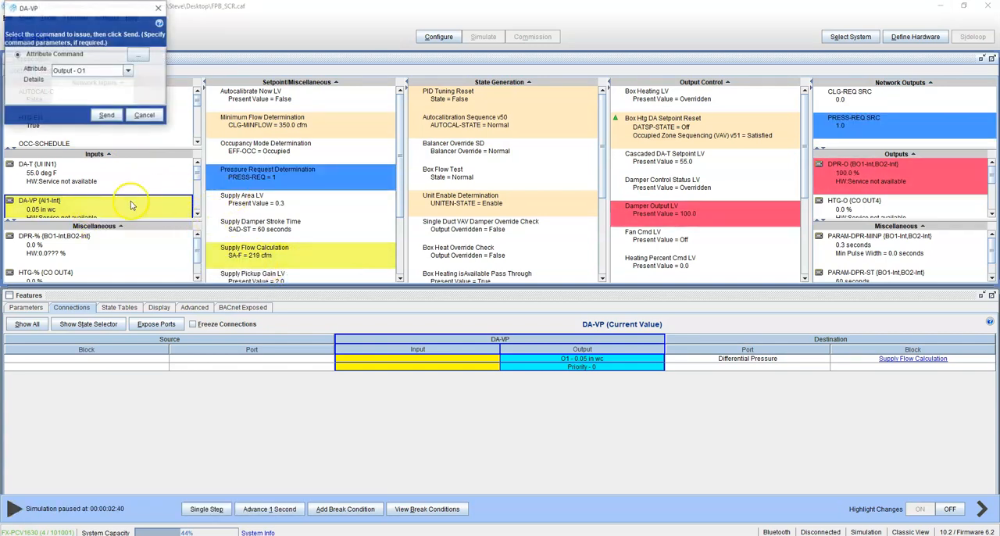
{"action": "left_click", "coordinate": [140, 52]}
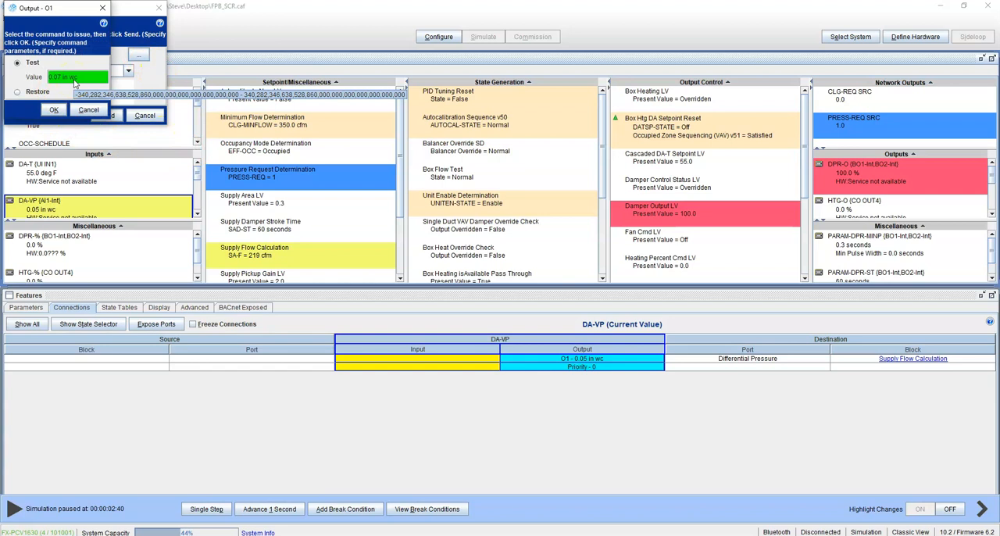
{"action": "left_click", "coordinate": [77, 92]}
{"action": "left_click", "coordinate": [57, 110]}
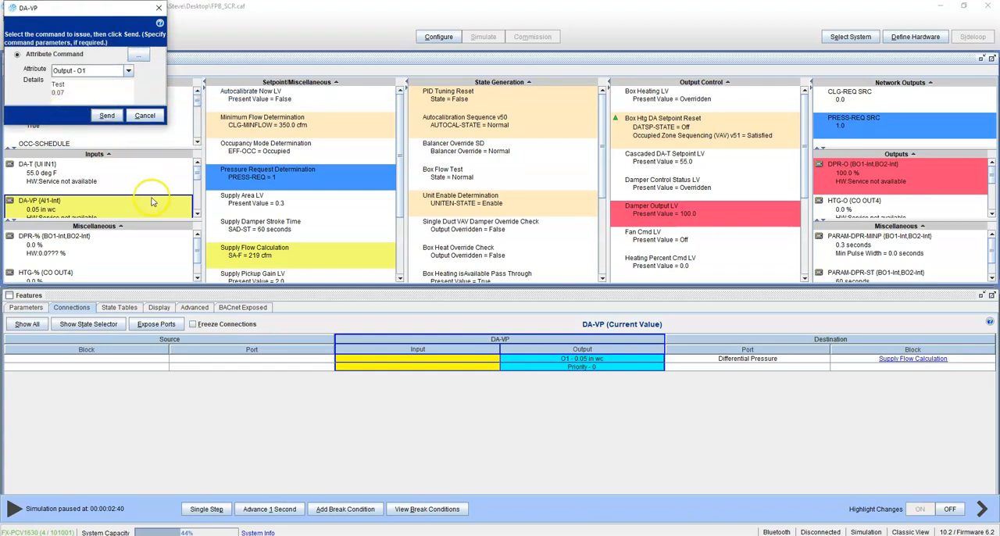
{"action": "left_click", "coordinate": [107, 115]}
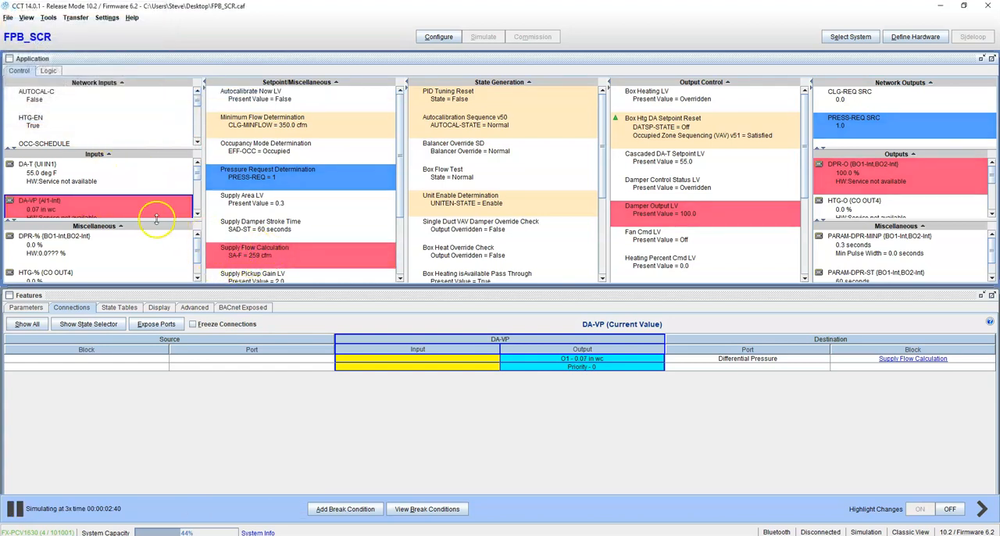
Command the DA-VP input's Output - O1 to a Test value of 0.10 in wc.
{"action": "right_click", "coordinate": [104, 211]}
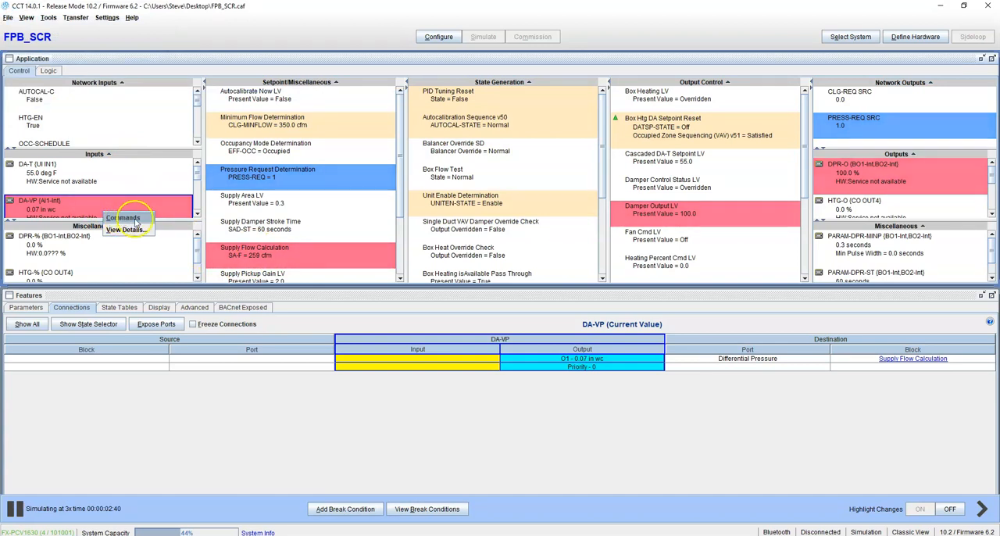
{"action": "left_click", "coordinate": [133, 219]}
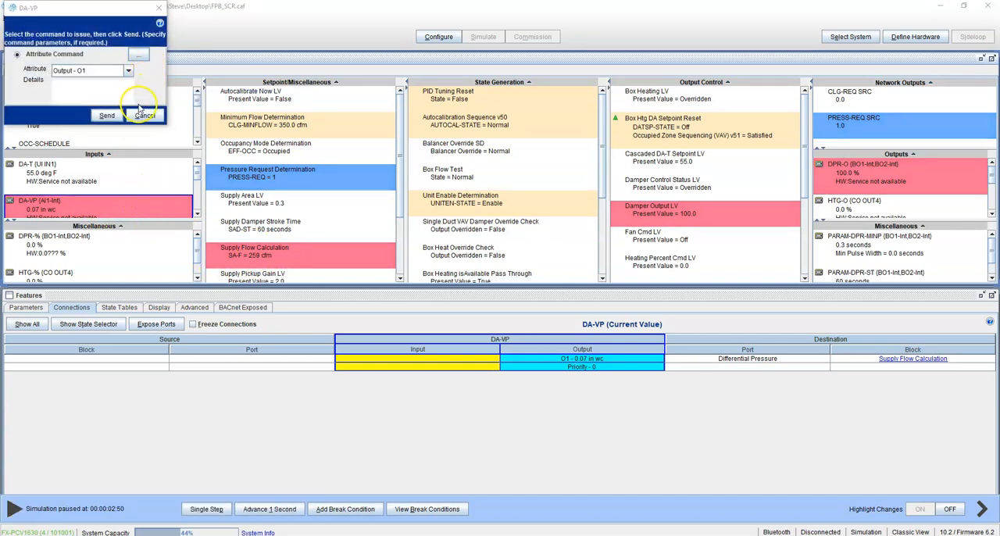
{"action": "left_click", "coordinate": [138, 55]}
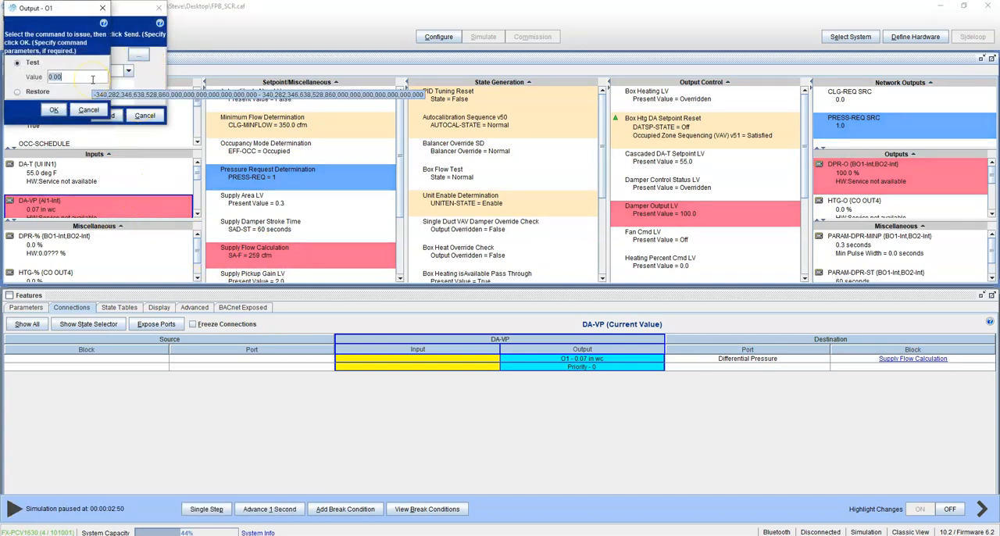
{"action": "left_click", "coordinate": [62, 111]}
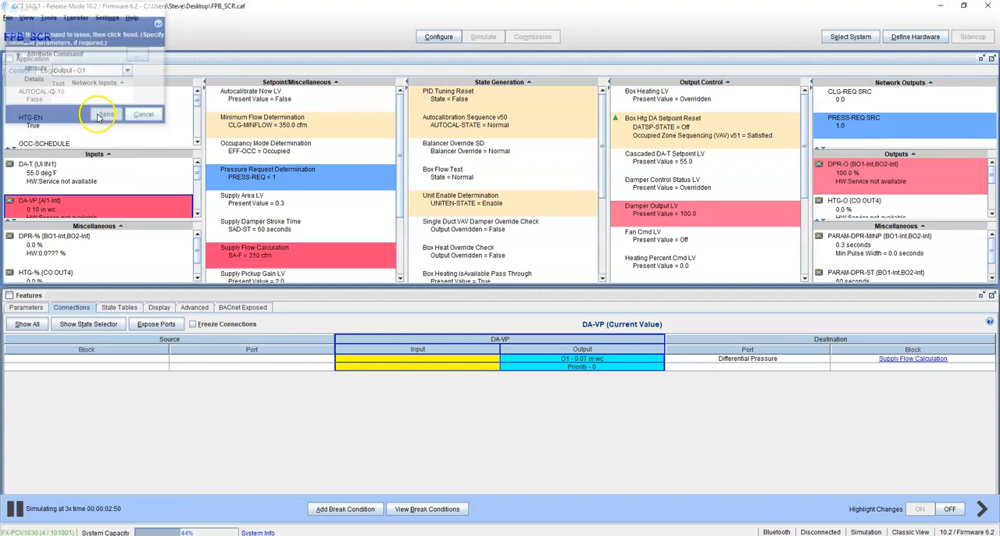
{"action": "left_click", "coordinate": [107, 115]}
Send a Test value of 0.18 in wc to the DA-VP input's Output - O1.
{"action": "right_click", "coordinate": [142, 208]}
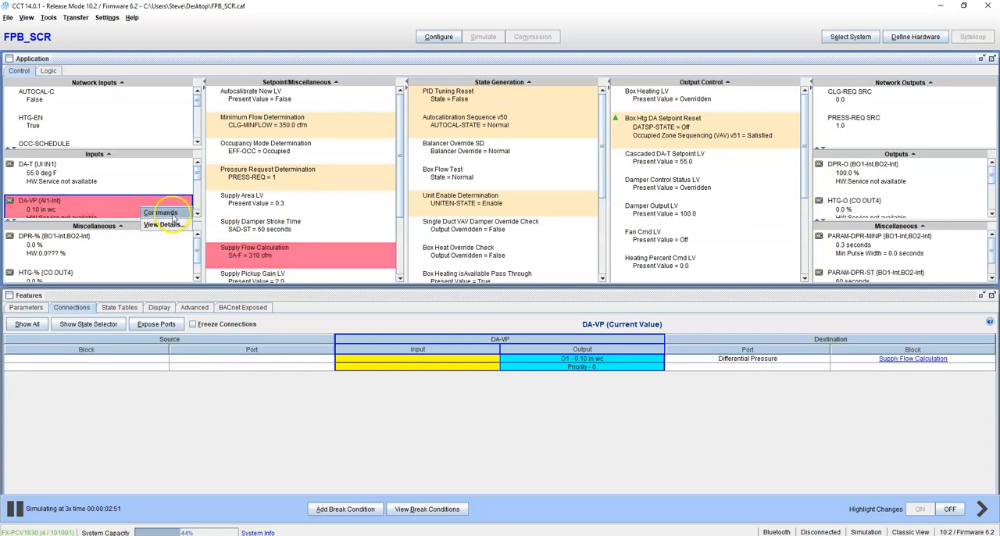
{"action": "left_click", "coordinate": [162, 213]}
{"action": "left_click", "coordinate": [138, 55]}
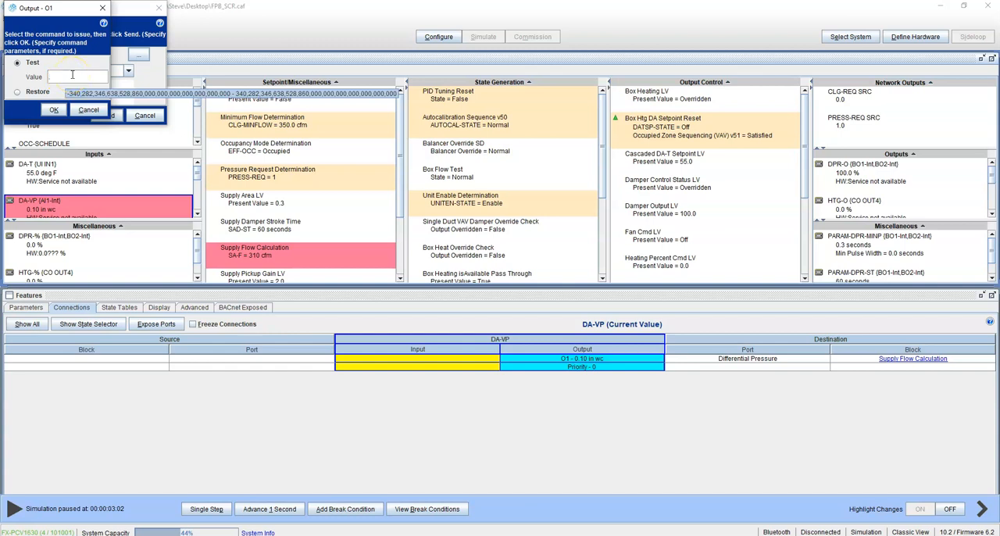
{"action": "type", "text": ".18"}
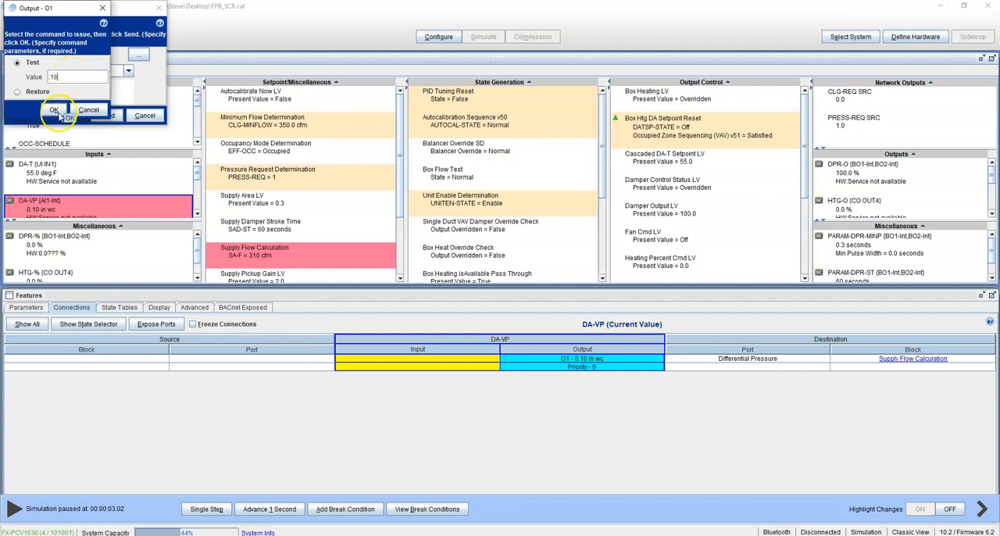
{"action": "left_click", "coordinate": [54, 110]}
{"action": "left_click", "coordinate": [105, 115]}
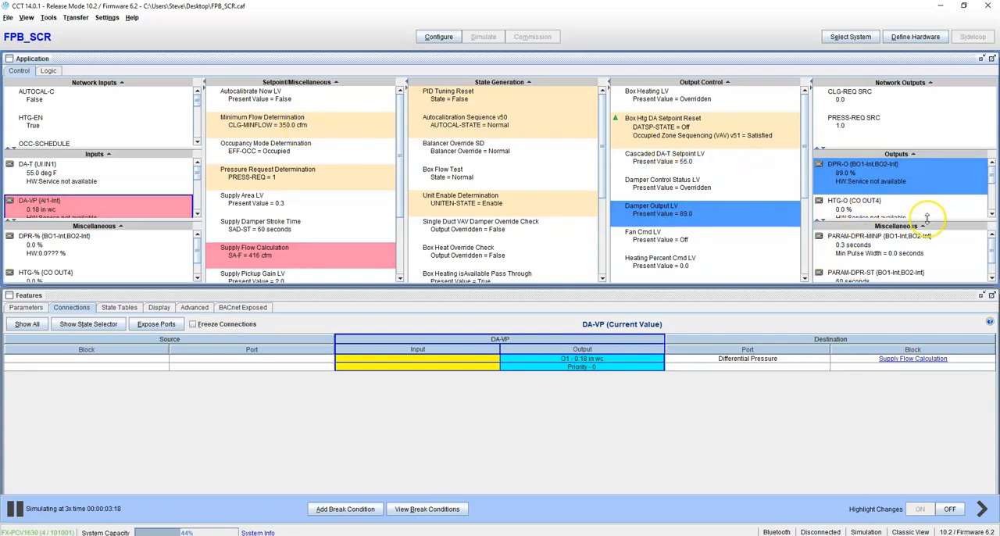
Send a Test command of 0.15 sq ft to the Area input of Supply Flow Calculation.
{"action": "right_click", "coordinate": [333, 257]}
{"action": "left_click", "coordinate": [327, 270]}
{"action": "left_click", "coordinate": [152, 58]}
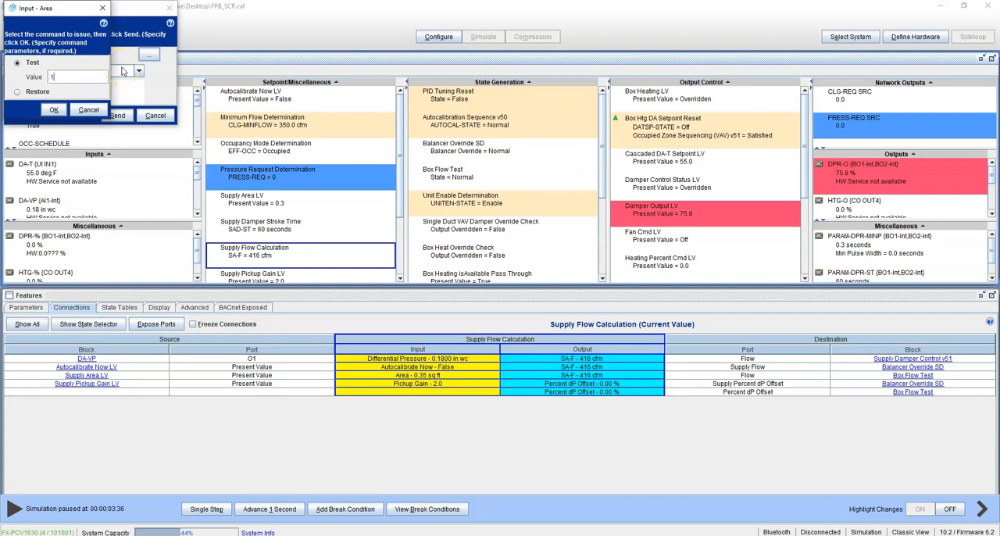
{"action": "left_click", "coordinate": [54, 111]}
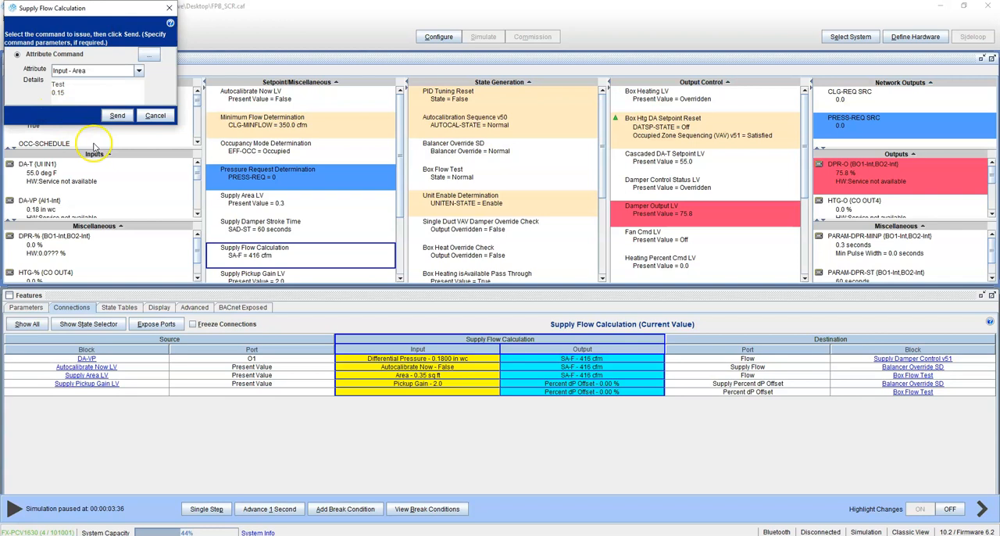
{"action": "left_click", "coordinate": [115, 116]}
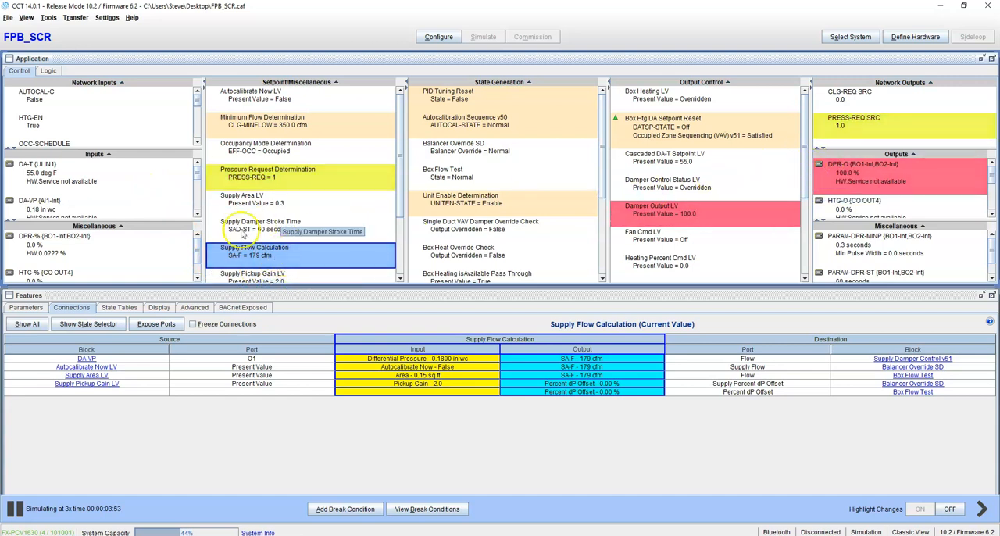
Send a Test value of 0.16 in wc to the DA-VP input's Output - O1 and show the Supply Flow Calculation connections.
{"action": "right_click", "coordinate": [55, 208]}
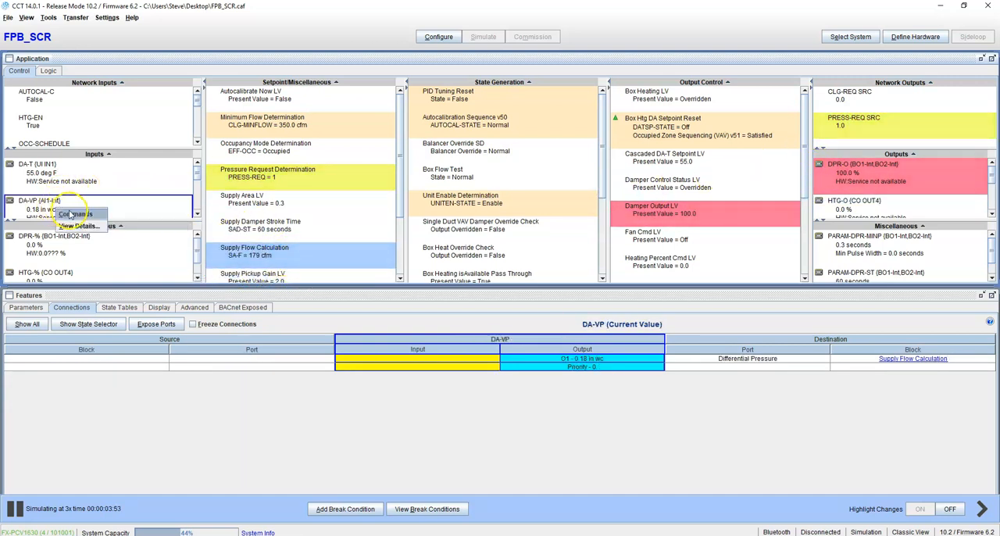
{"action": "left_click", "coordinate": [74, 213]}
{"action": "left_click", "coordinate": [139, 55]}
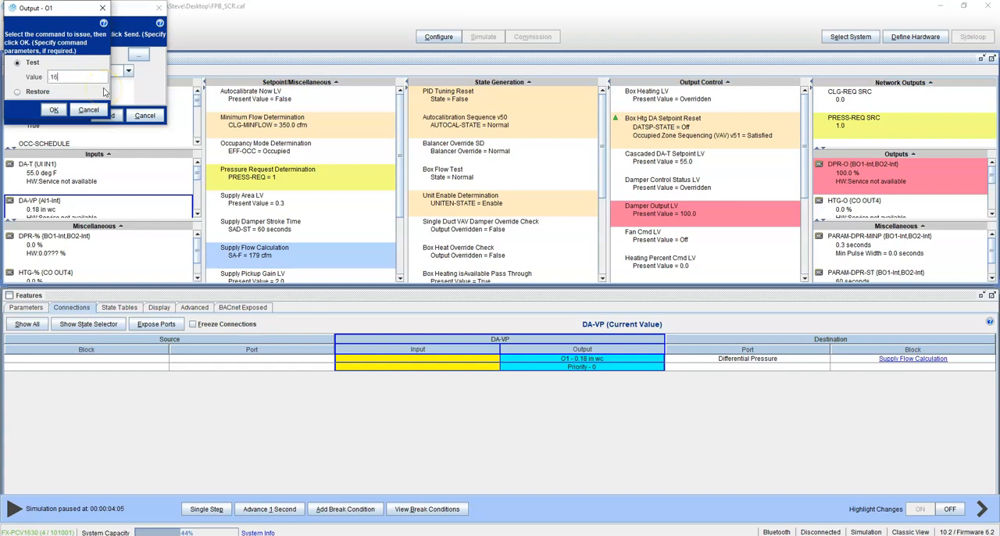
{"action": "left_click", "coordinate": [54, 111]}
{"action": "left_click", "coordinate": [93, 115]}
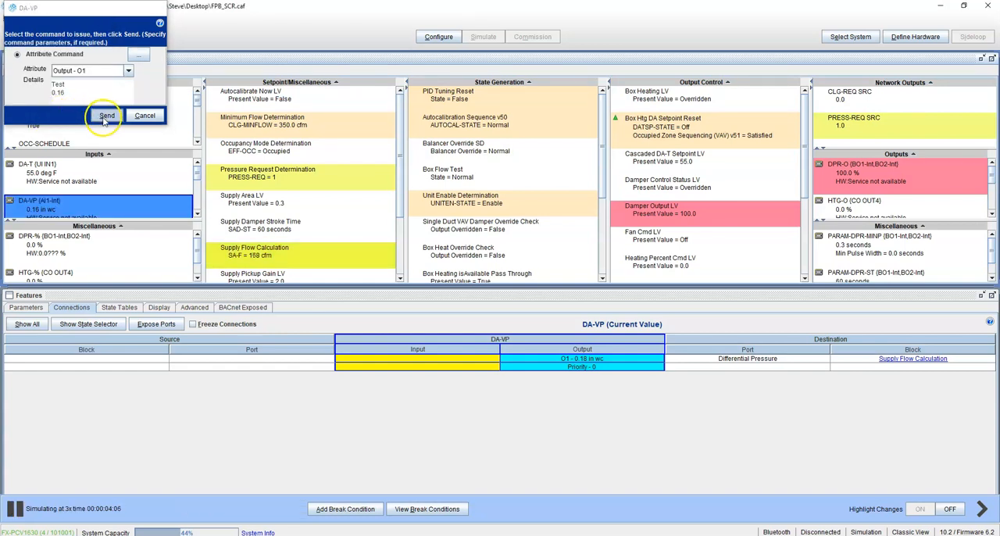
{"action": "left_click", "coordinate": [295, 256]}
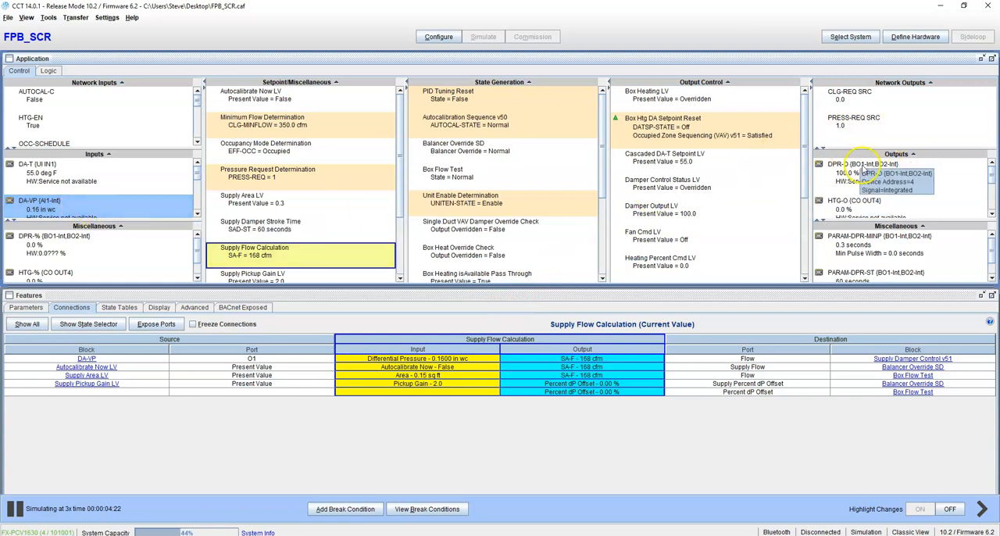
Override the DA-VP input's Output - O1 with a Test value of 0.25 in wc.
{"action": "right_click", "coordinate": [85, 205]}
{"action": "left_click", "coordinate": [110, 210]}
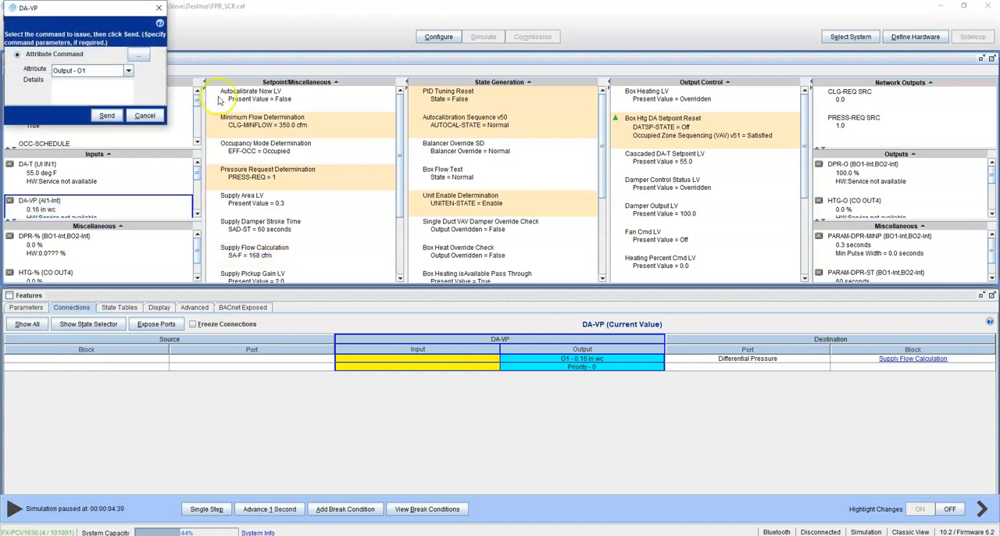
{"action": "left_click", "coordinate": [138, 57]}
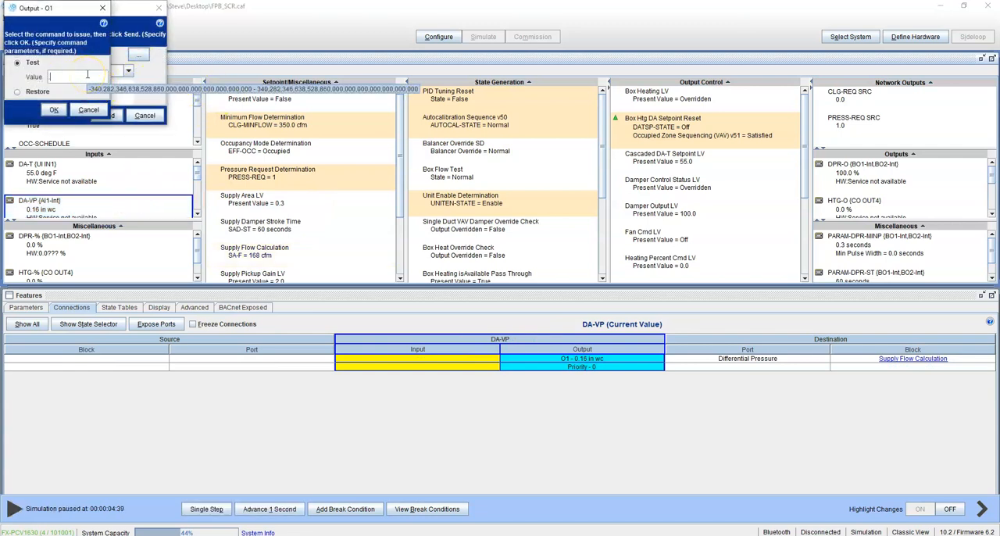
{"action": "left_click", "coordinate": [54, 110]}
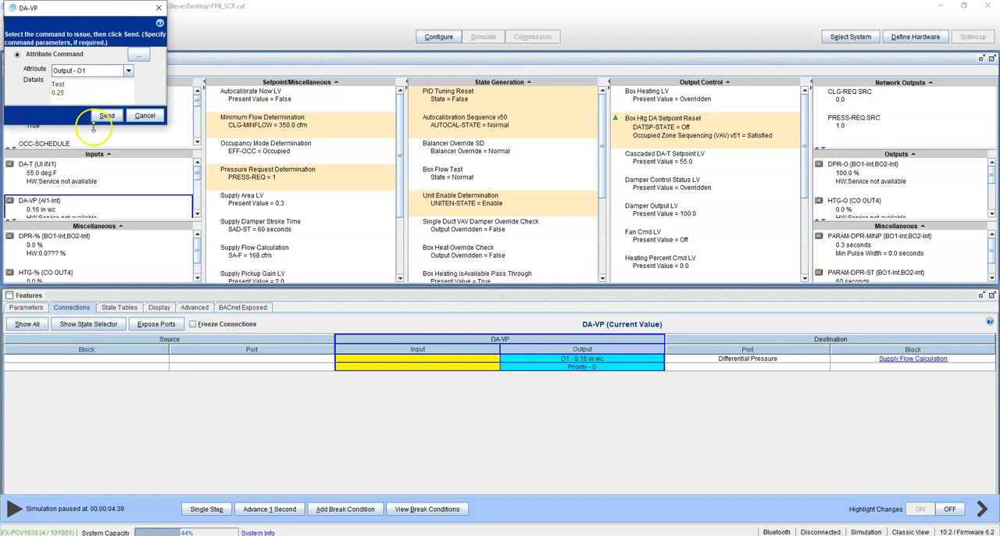
{"action": "left_click", "coordinate": [105, 114]}
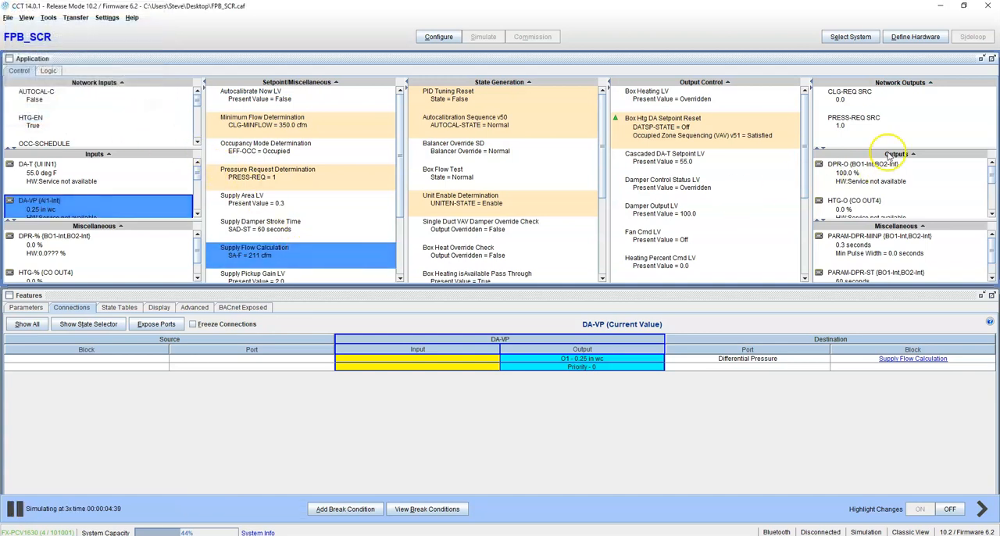
Inspect the HTG-O output and trace the ZN-SP input to the ZN-T Setpoint Determination block's setpoints.
{"action": "left_click", "coordinate": [857, 208]}
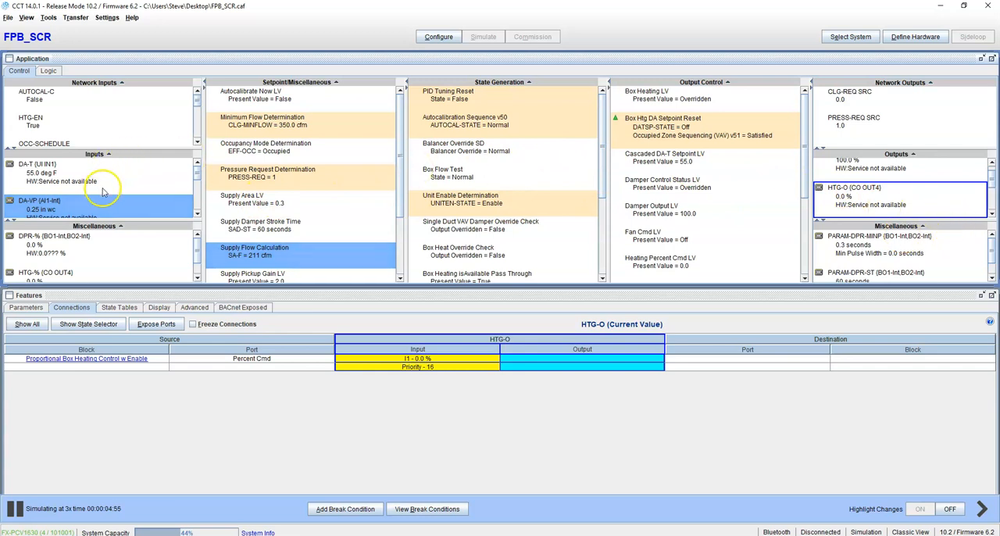
{"action": "scroll", "coordinate": [117, 195], "scroll_direction": "down", "scroll_amount": 2}
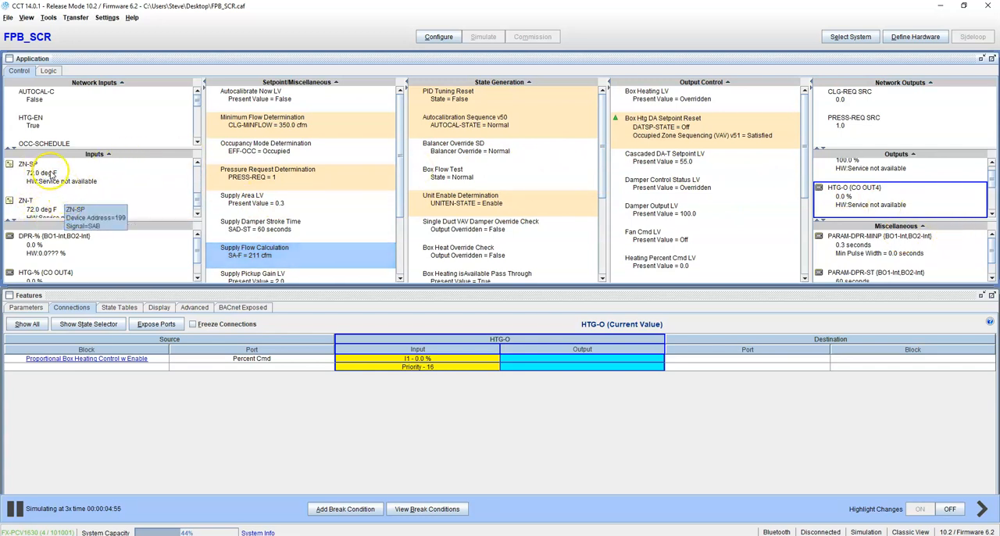
{"action": "left_click", "coordinate": [43, 173]}
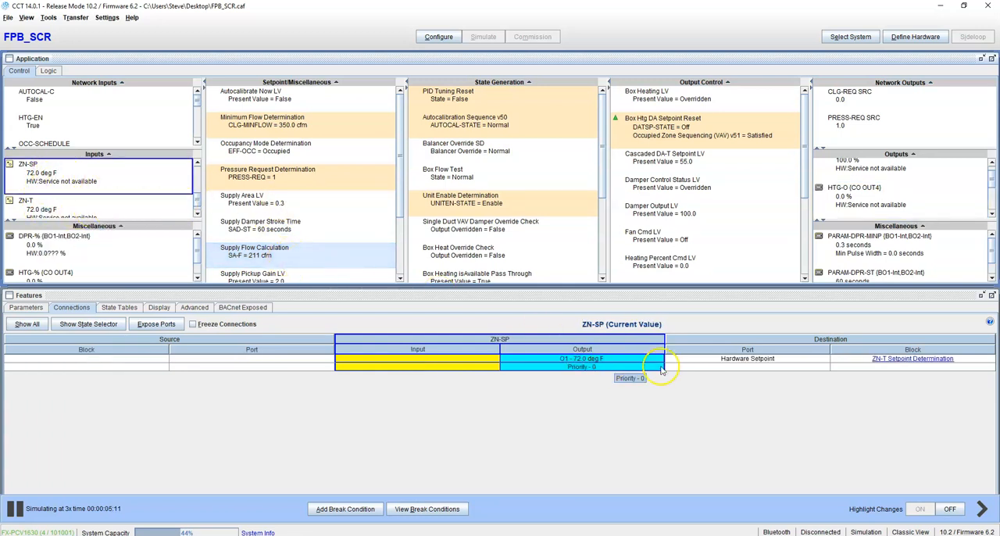
{"action": "left_click", "coordinate": [889, 359]}
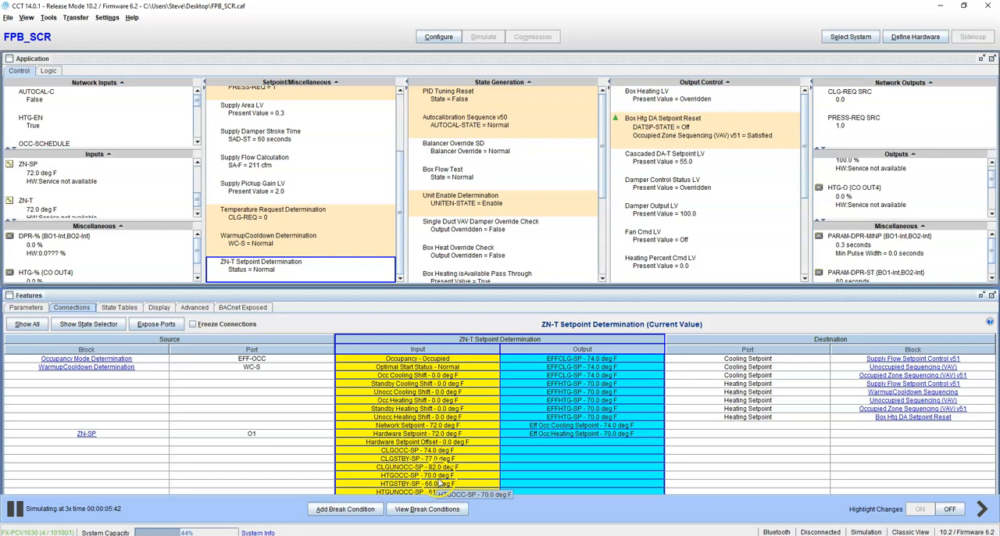
Command the ZN-T input's Output - O1 to a Test value of 68 deg F and check the HTG-O output.
{"action": "left_click", "coordinate": [55, 205]}
{"action": "right_click", "coordinate": [69, 200]}
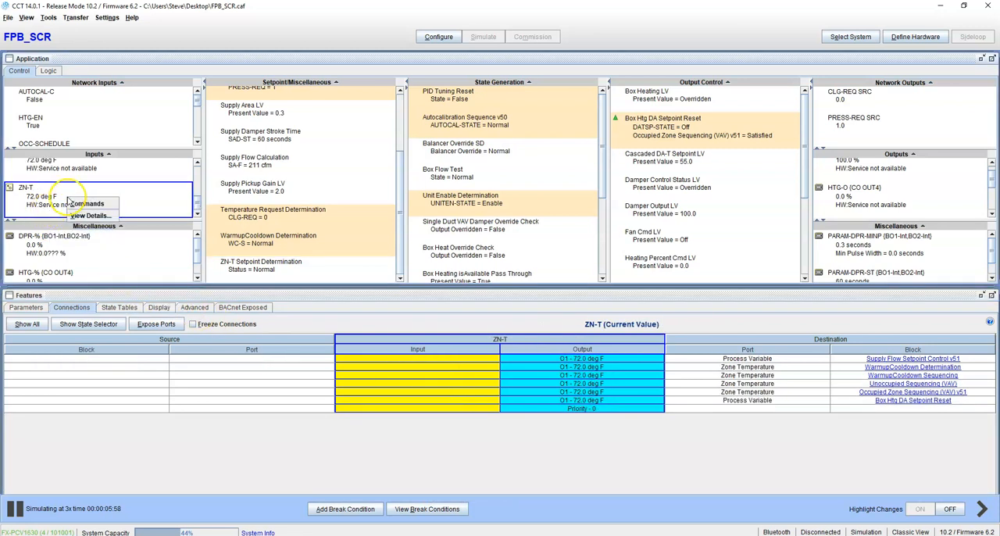
{"action": "left_click", "coordinate": [88, 204]}
{"action": "left_click", "coordinate": [135, 57]}
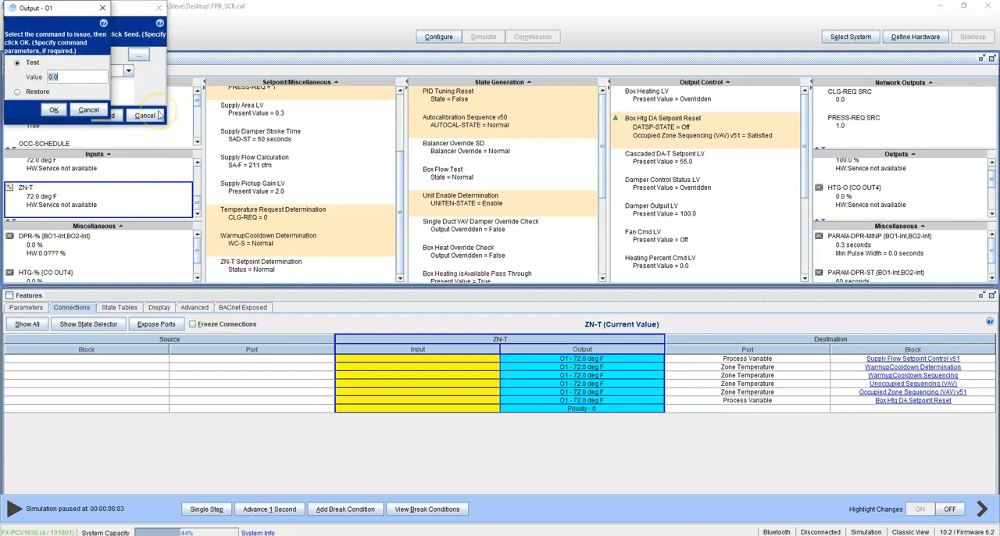
{"action": "type", "text": "68"}
{"action": "left_click", "coordinate": [54, 111]}
{"action": "left_click", "coordinate": [89, 115]}
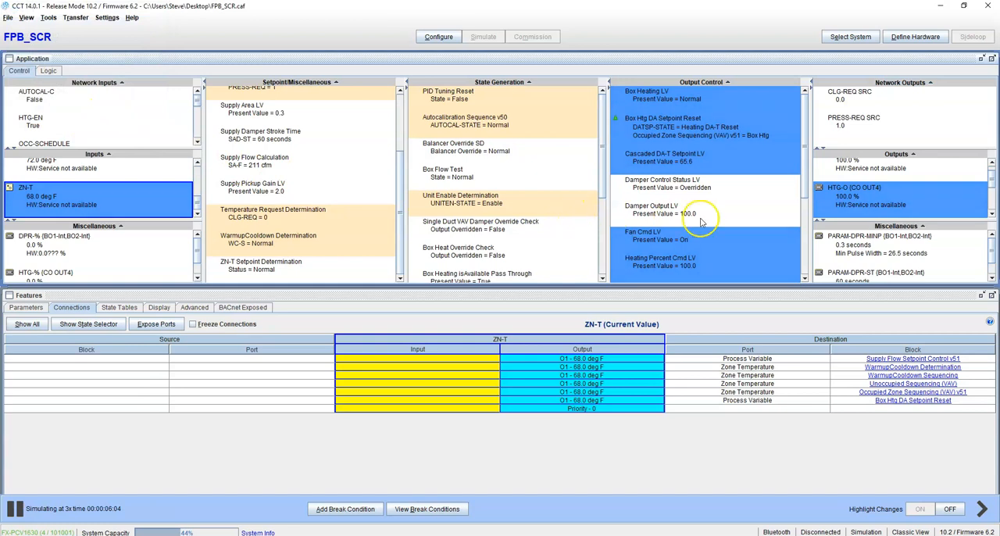
{"action": "scroll", "coordinate": [870, 208], "scroll_direction": "up", "scroll_amount": 1}
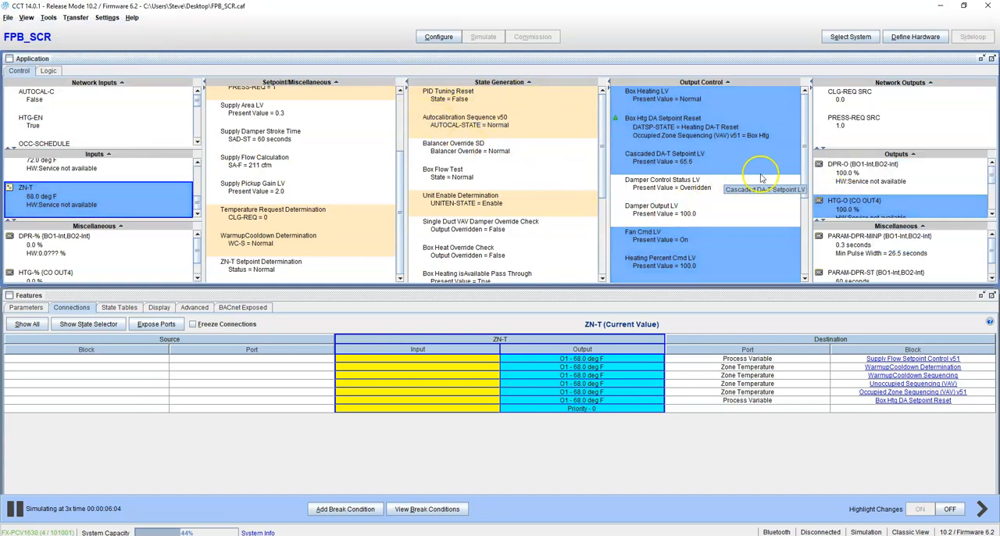
{"action": "mouse_move", "coordinate": [854, 210]}
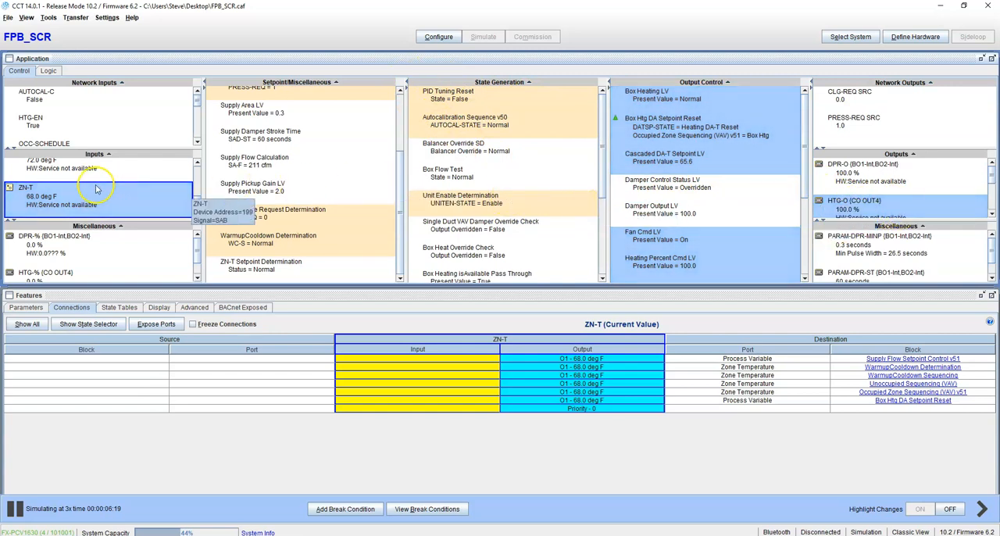
Send a Test value of 70 deg F to the DA-T input's Output - O1 and trace Cascaded DA-T Setpoint LV to Box Htg DA Setpoint Reset.
{"action": "scroll", "coordinate": [89, 183], "scroll_direction": "up", "scroll_amount": 3}
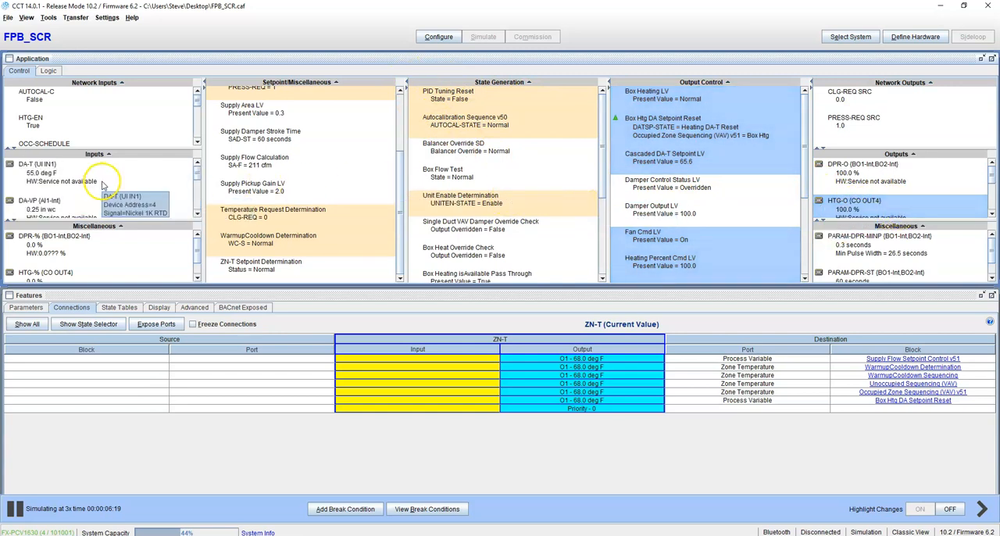
{"action": "left_click", "coordinate": [694, 162]}
{"action": "left_click", "coordinate": [68, 175]}
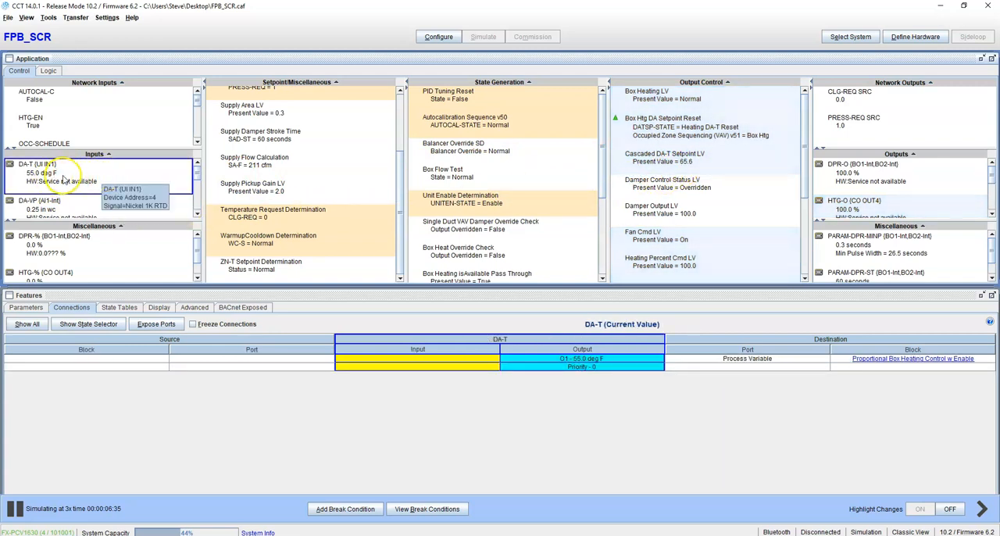
{"action": "right_click", "coordinate": [64, 178]}
{"action": "left_click", "coordinate": [85, 183]}
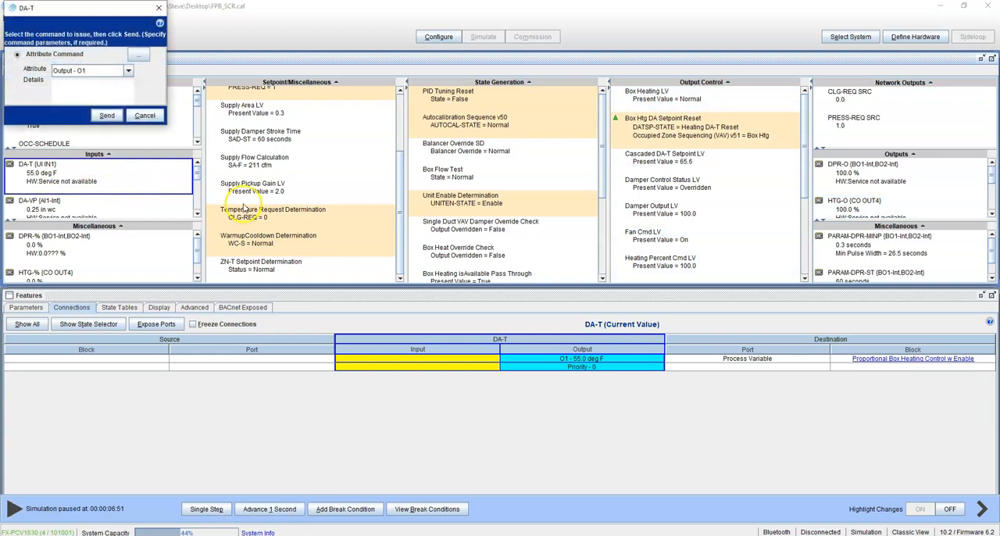
{"action": "left_click", "coordinate": [138, 55]}
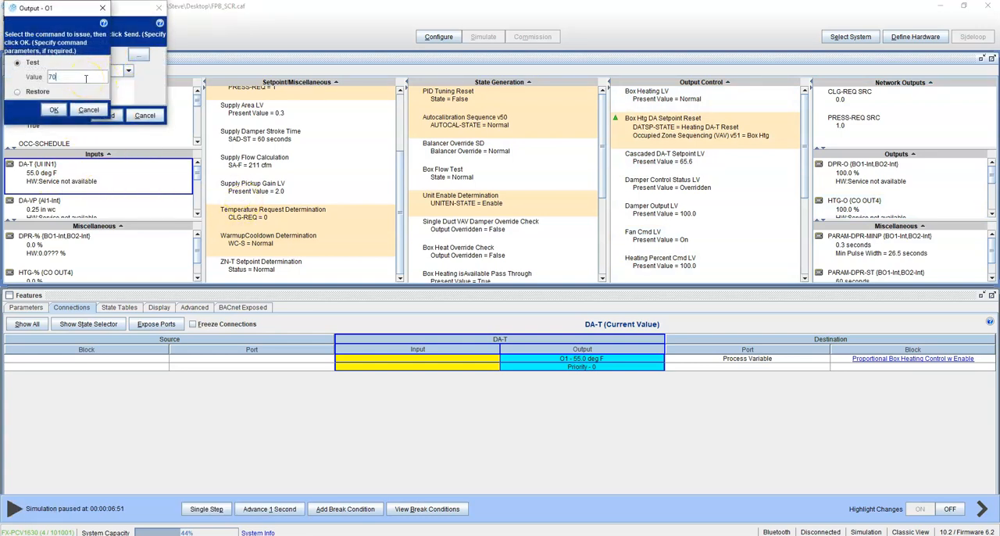
{"action": "left_click", "coordinate": [61, 112]}
{"action": "left_click", "coordinate": [102, 115]}
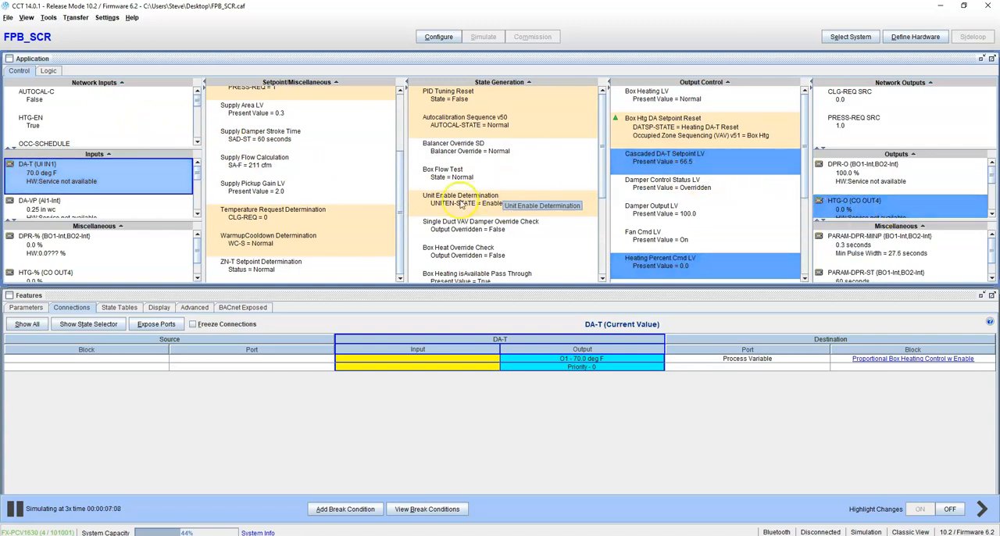
{"action": "left_click", "coordinate": [682, 158]}
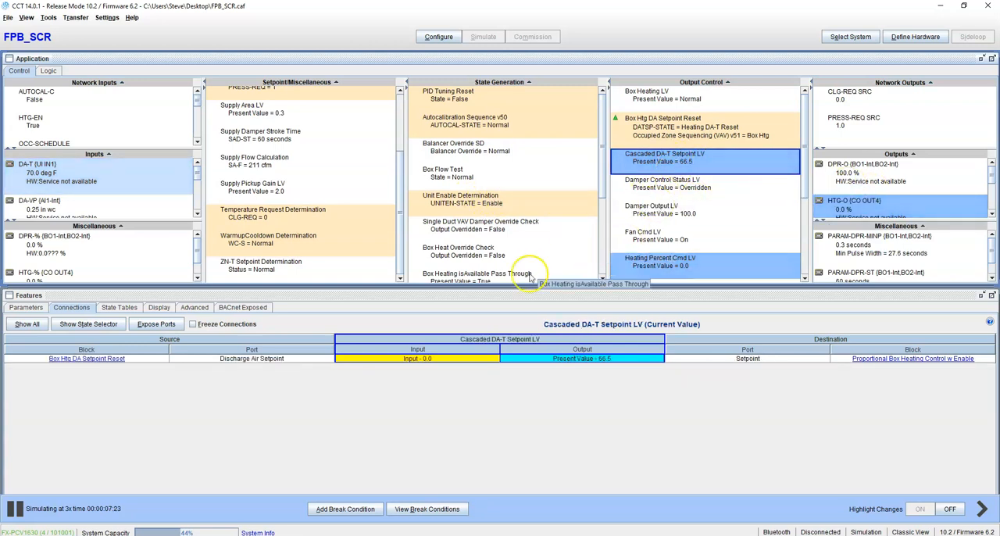
{"action": "left_click", "coordinate": [107, 362]}
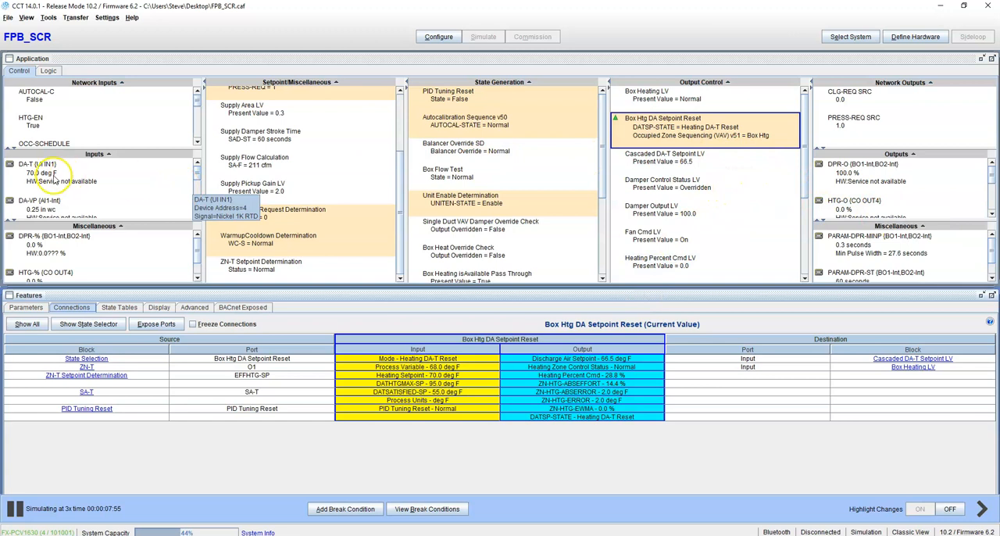
Override the ZN-T input's Output - O1 with a Test value of 67 deg F.
{"action": "scroll", "coordinate": [61, 195], "scroll_direction": "down", "scroll_amount": 3}
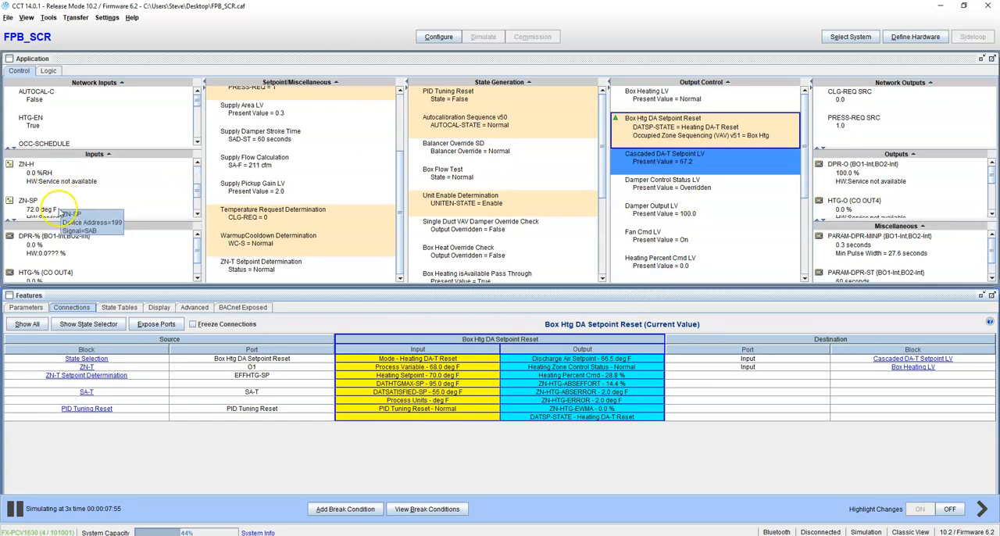
{"action": "scroll", "coordinate": [61, 202], "scroll_direction": "down", "scroll_amount": 1}
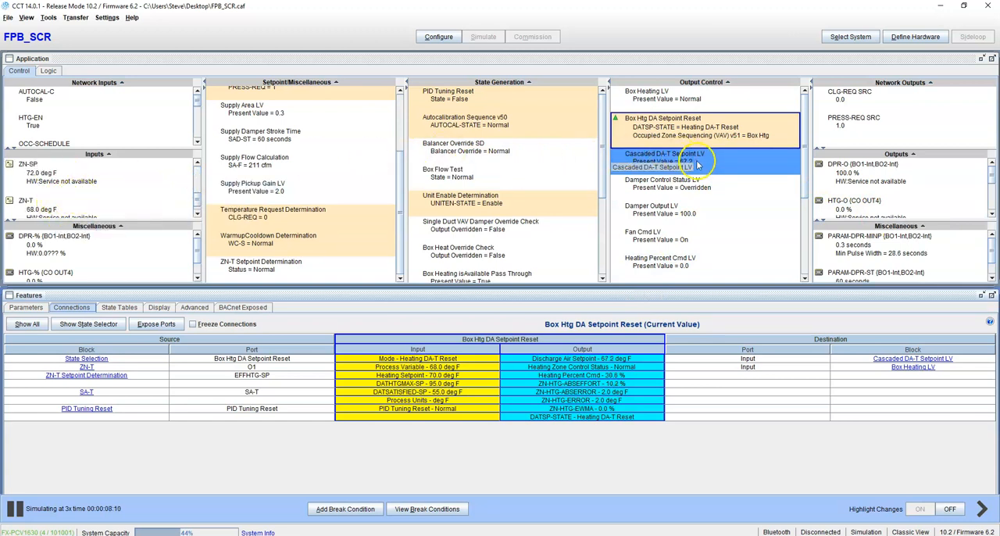
{"action": "left_click", "coordinate": [56, 206]}
{"action": "right_click", "coordinate": [61, 204]}
{"action": "left_click", "coordinate": [88, 201]}
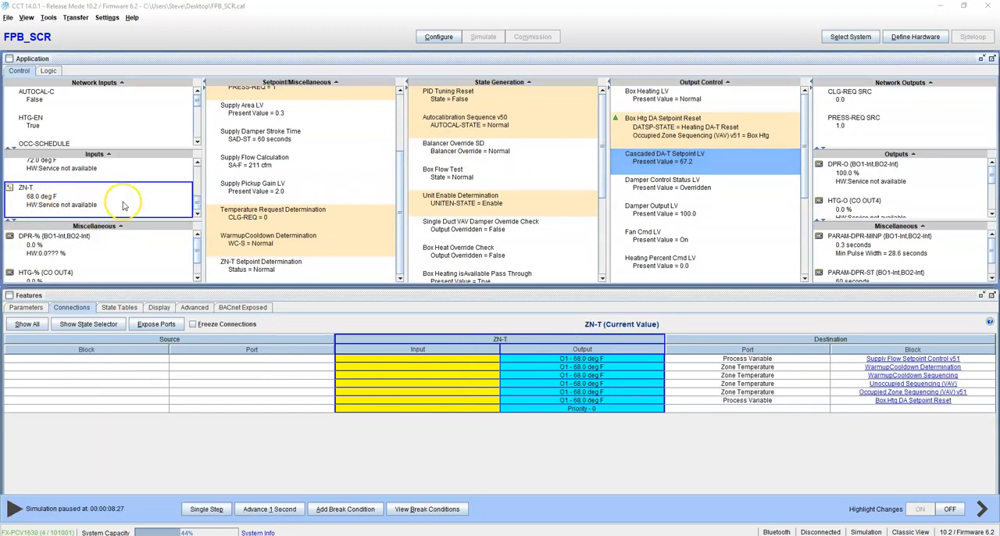
{"action": "left_click", "coordinate": [139, 55]}
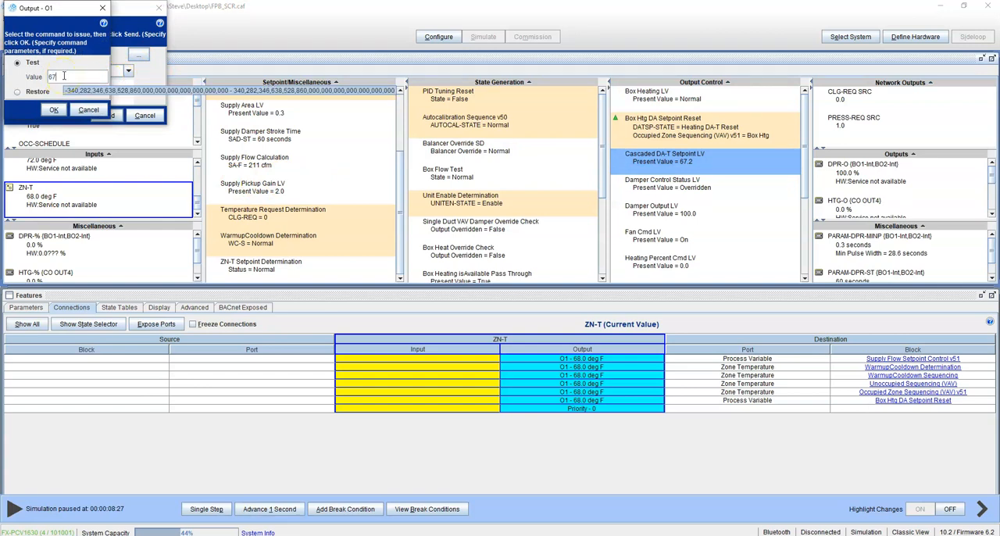
{"action": "left_click_drag", "start_coordinate": [64, 75], "coordinate": [45, 73]}
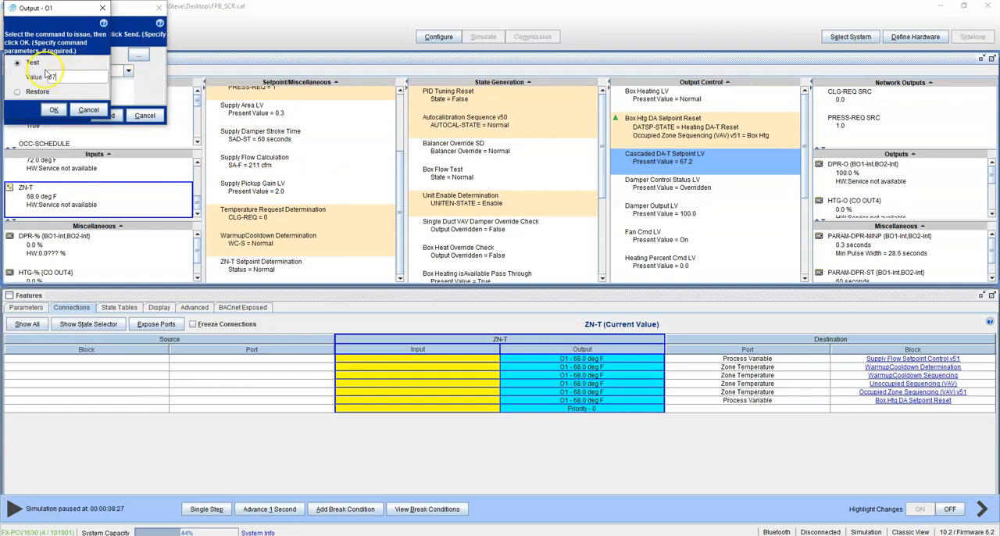
{"action": "left_click", "coordinate": [54, 110]}
{"action": "left_click", "coordinate": [103, 114]}
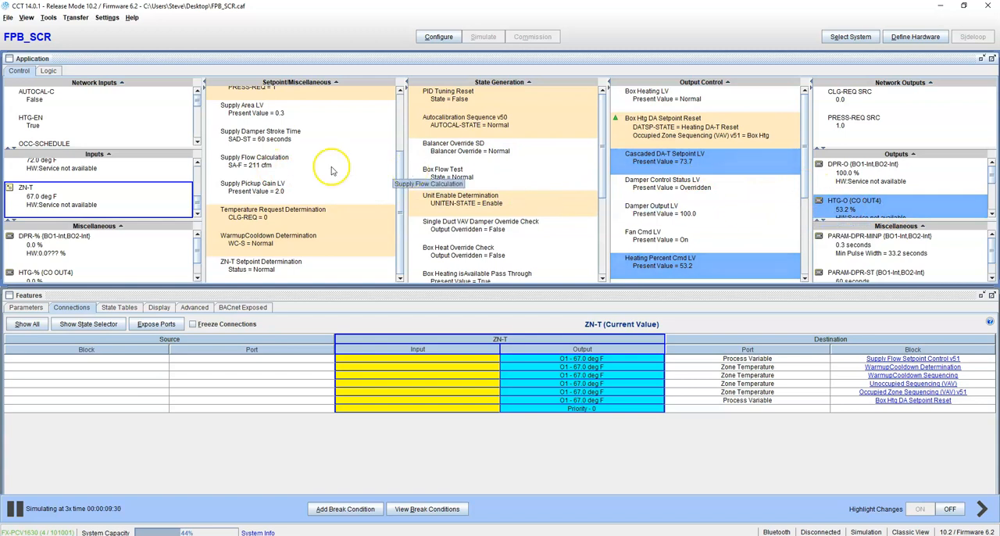
Command the DA-T input's Output - O1 to a Test value of 75 deg F and inspect the HTG-O output's connections.
{"action": "scroll", "coordinate": [110, 179], "scroll_direction": "up", "scroll_amount": 3}
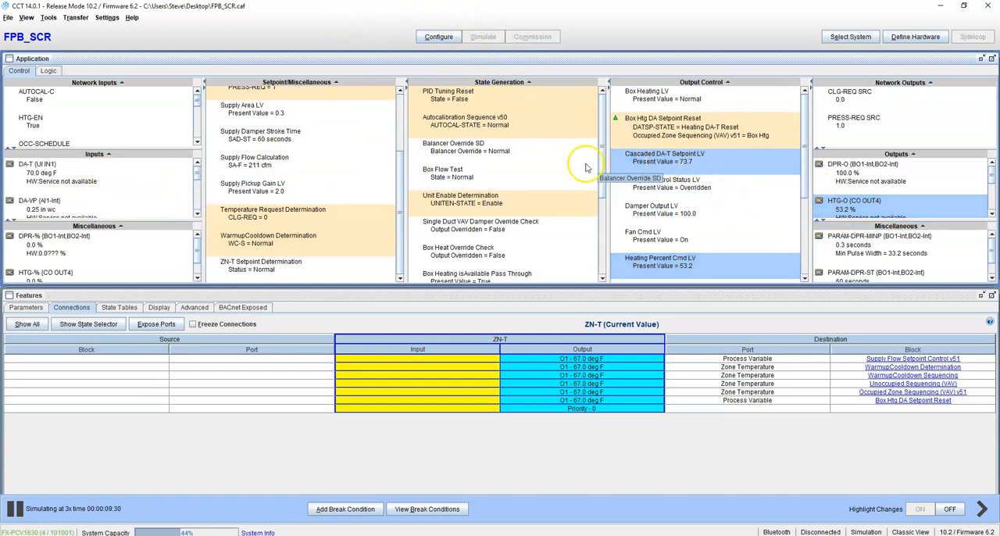
{"action": "left_click", "coordinate": [51, 176]}
{"action": "right_click", "coordinate": [78, 179]}
{"action": "left_click", "coordinate": [86, 185]}
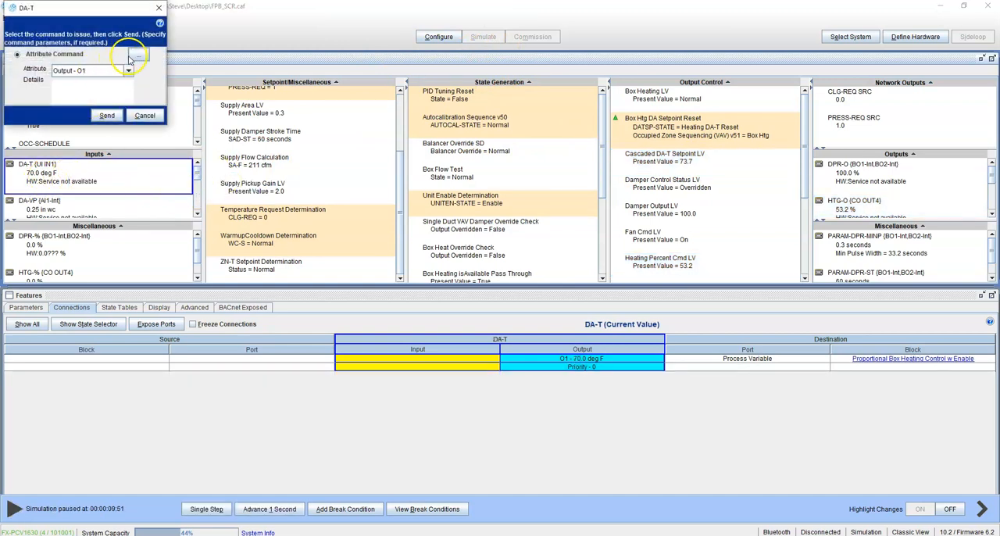
{"action": "left_click", "coordinate": [138, 58]}
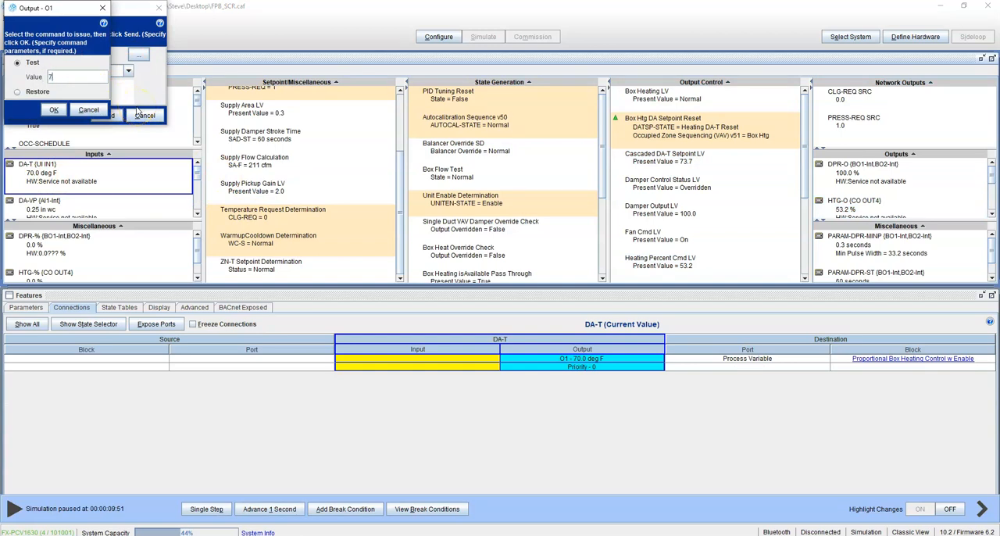
{"action": "left_click", "coordinate": [54, 109]}
{"action": "left_click", "coordinate": [105, 115]}
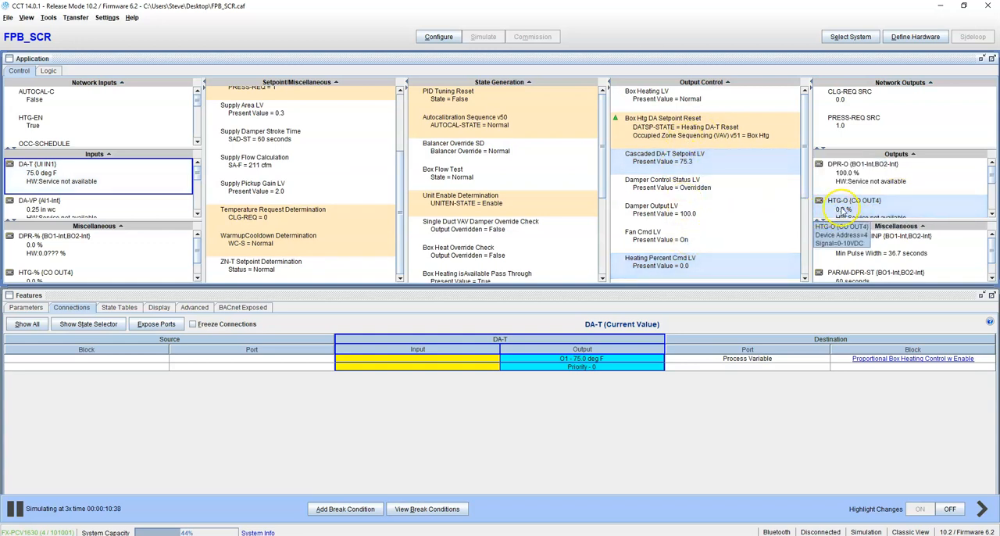
{"action": "left_click", "coordinate": [841, 208]}
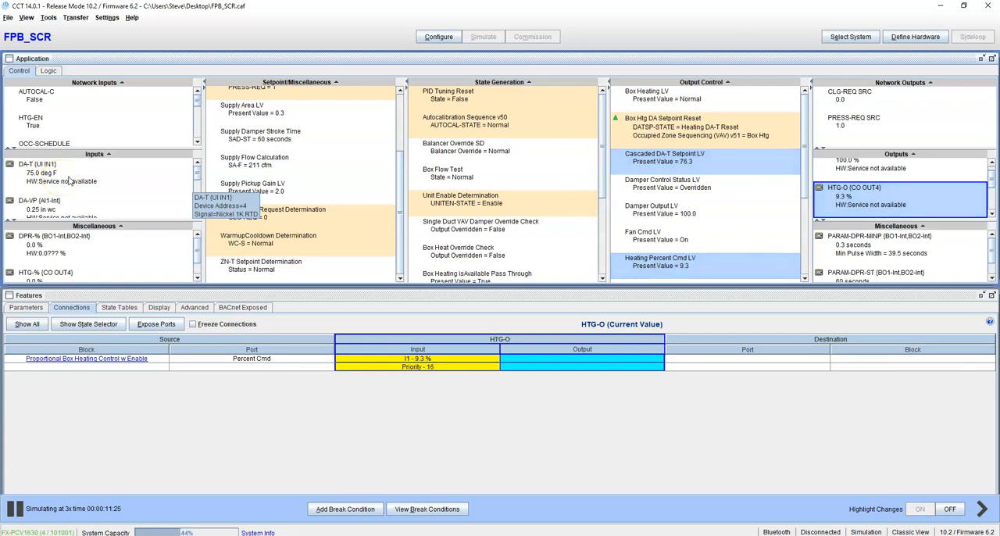
Inspect the HTG-O output's details in edit mode, close them and check its heating command in the running simulation.
{"action": "double_click", "coordinate": [835, 198]}
{"action": "left_click", "coordinate": [94, 130]}
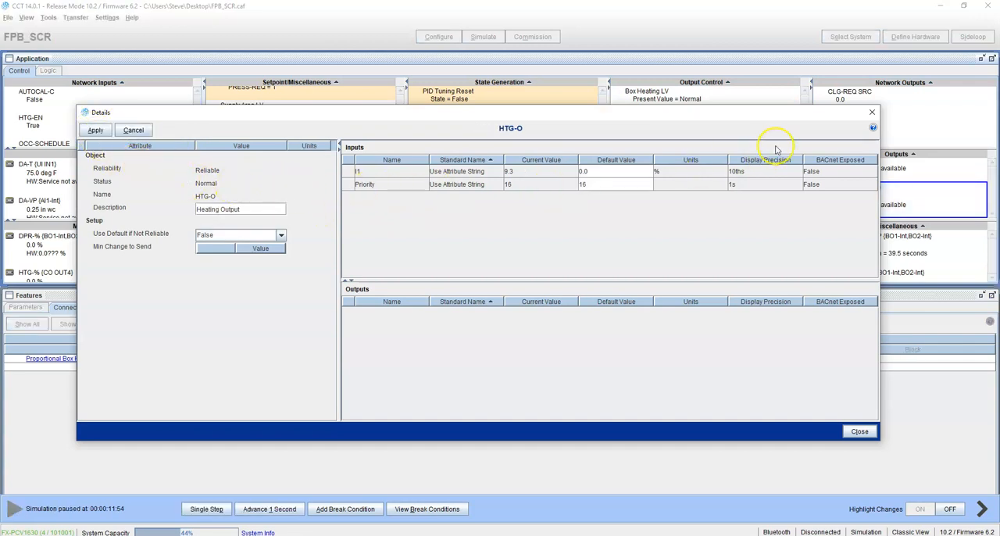
{"action": "left_click", "coordinate": [872, 112]}
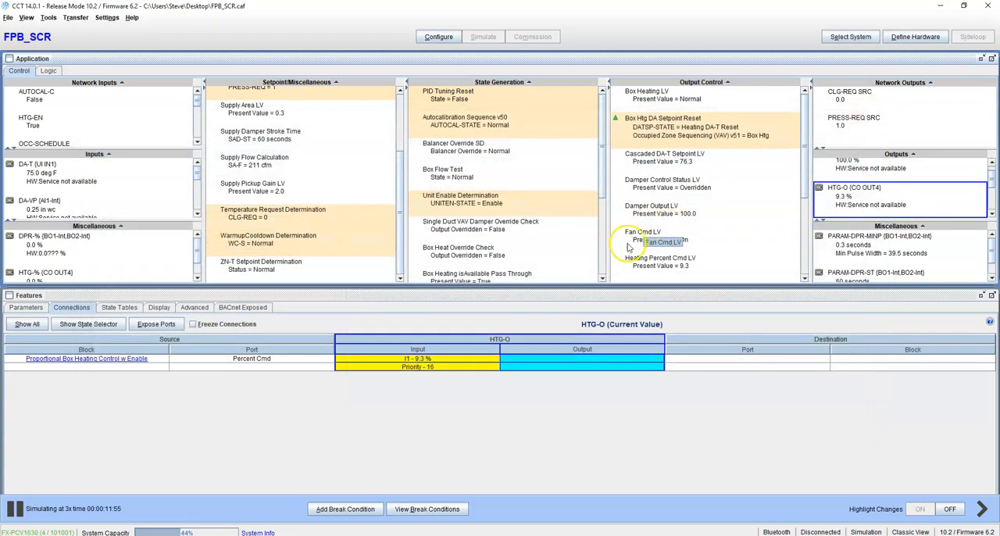
{"action": "left_click", "coordinate": [856, 190]}
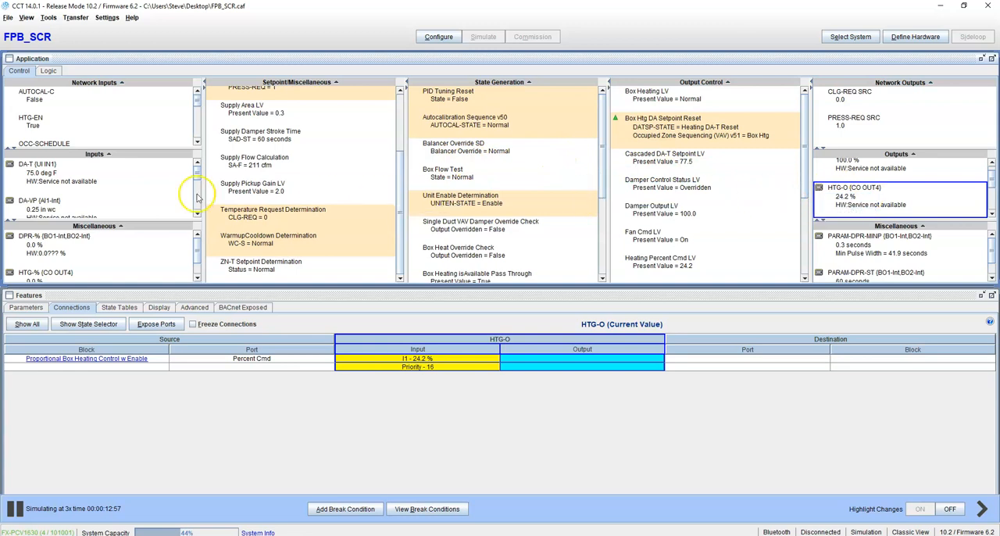
Command the ZN-T input's Output - O1 to a Test value of 65 deg F.
{"action": "scroll", "coordinate": [125, 196], "scroll_direction": "down", "scroll_amount": 1}
{"action": "left_click", "coordinate": [43, 196]}
{"action": "right_click", "coordinate": [69, 198]}
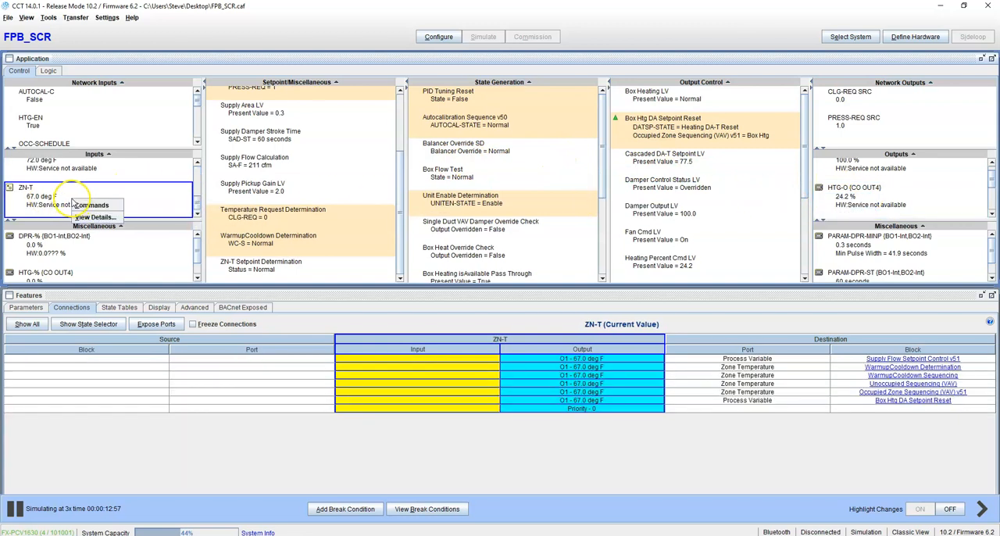
{"action": "left_click", "coordinate": [86, 207]}
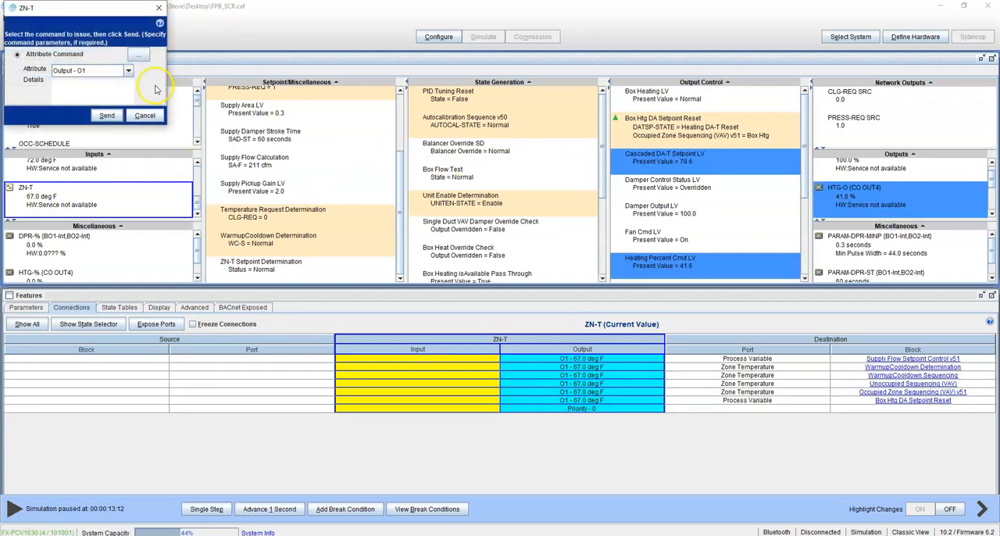
{"action": "left_click", "coordinate": [138, 55]}
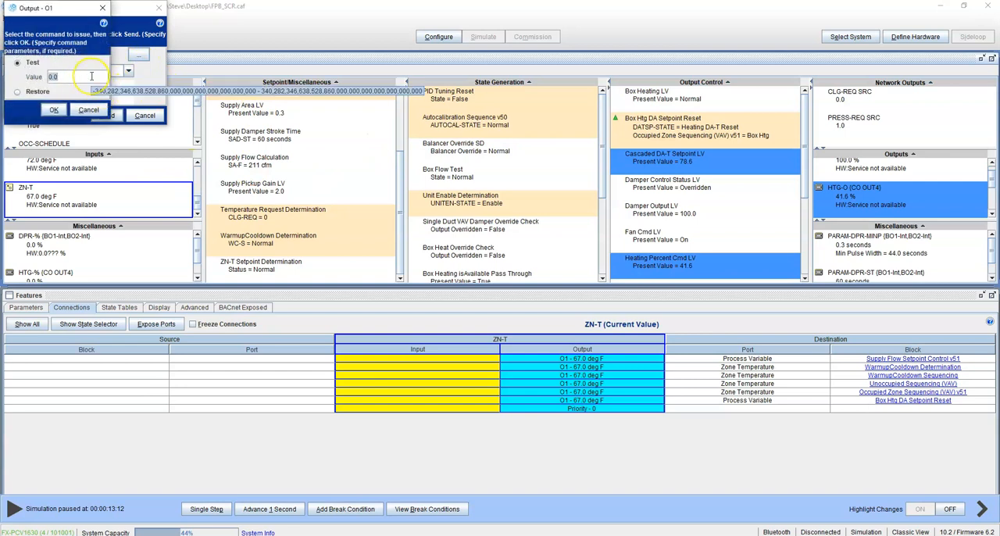
{"action": "left_click", "coordinate": [54, 109]}
{"action": "left_click", "coordinate": [108, 115]}
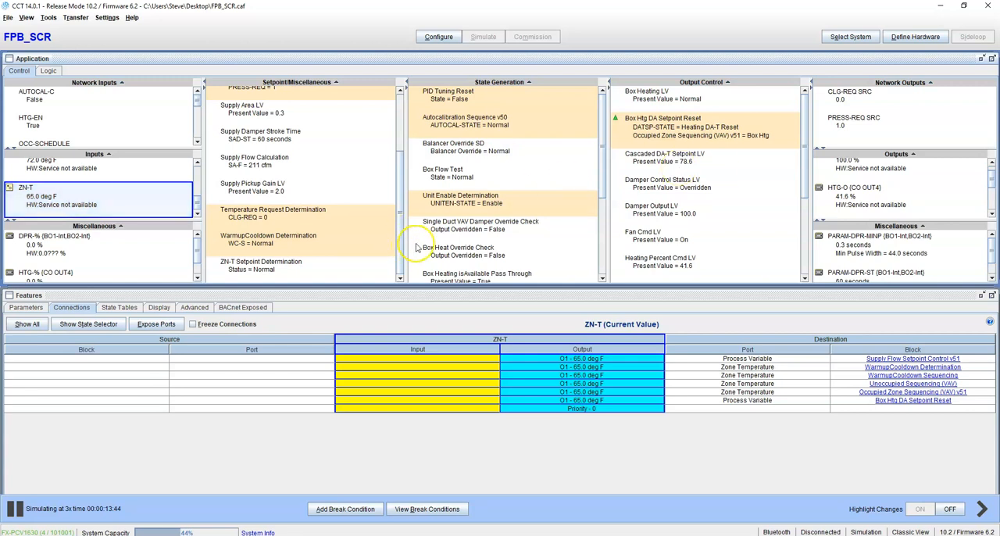
Trace the heating response from HTG-O through Cascaded DA-T Setpoint LV to Box Htg DA Setpoint Reset and review that block's details.
{"action": "scroll", "coordinate": [107, 179], "scroll_direction": "up", "scroll_amount": 5}
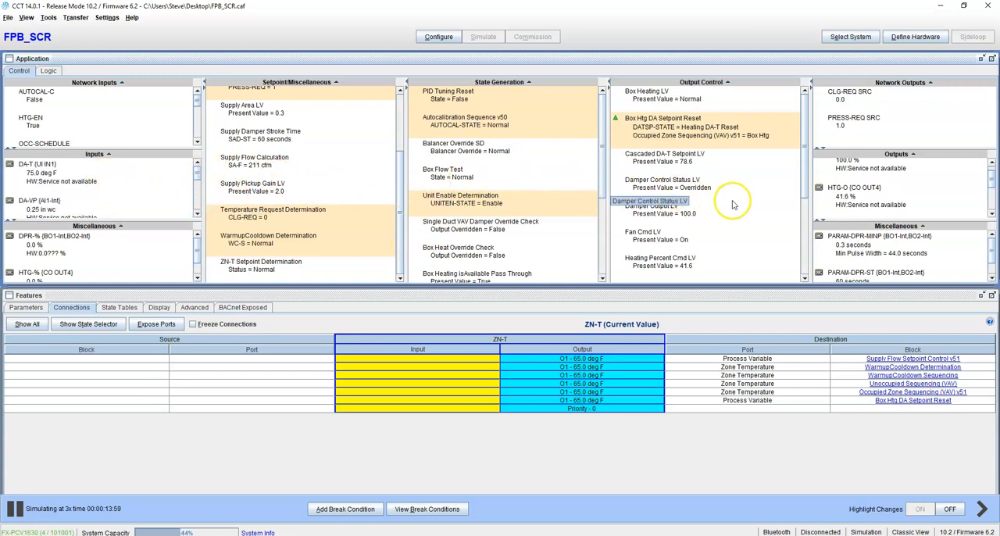
{"action": "left_click", "coordinate": [826, 207]}
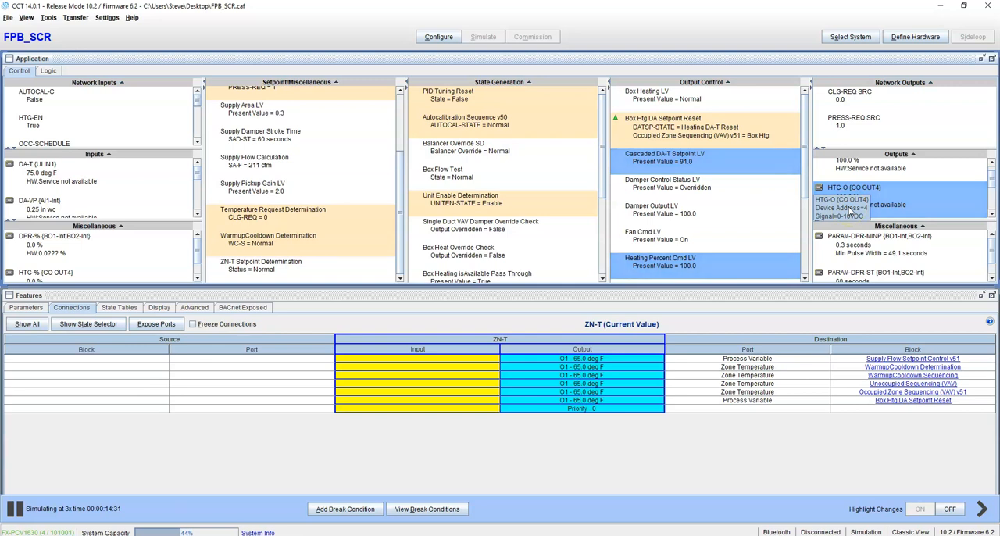
{"action": "left_click", "coordinate": [694, 164]}
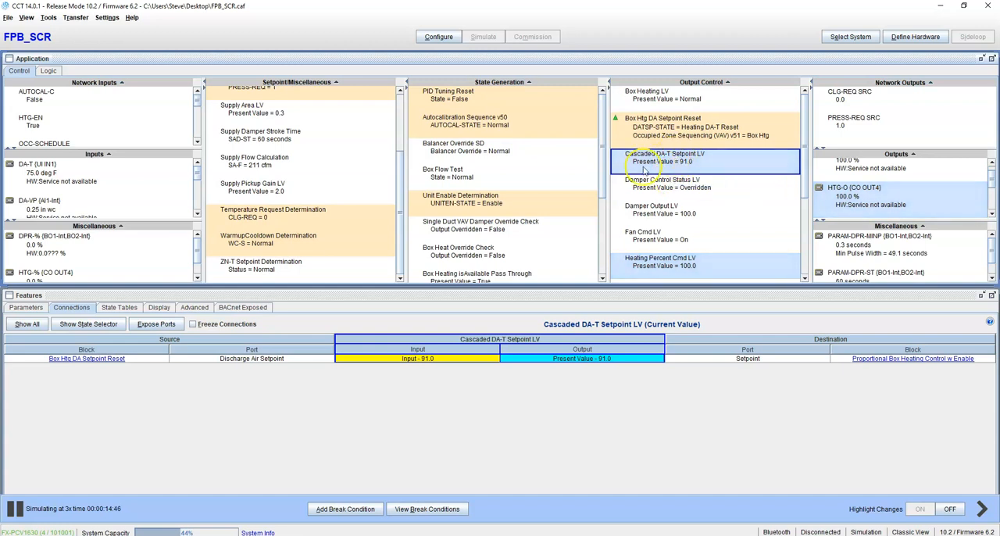
{"action": "left_click", "coordinate": [92, 358]}
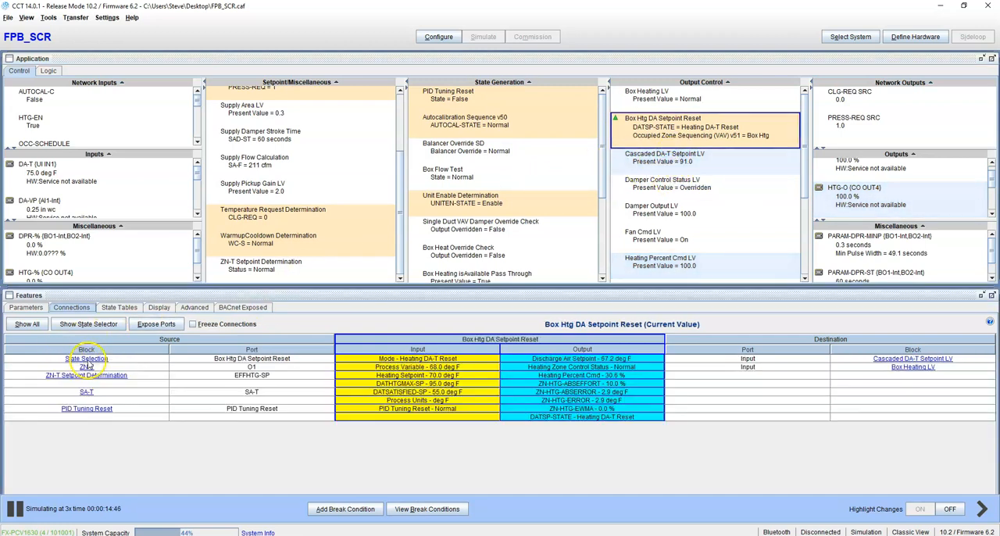
{"action": "double_click", "coordinate": [684, 132]}
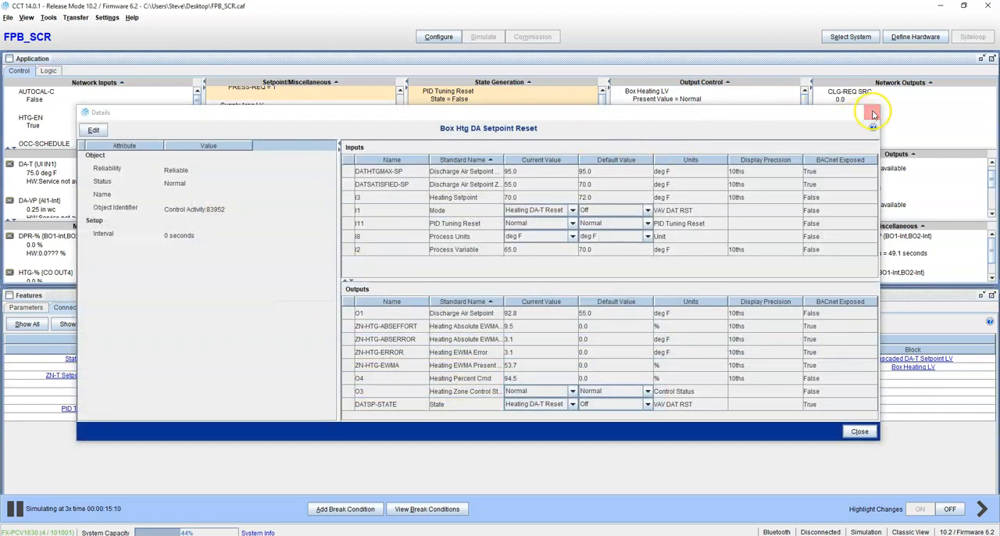
{"action": "left_click", "coordinate": [873, 115]}
Open the logic of Box Htg DA Setpoint Reset, examine its PID block's details and return to the control overview.
{"action": "right_click", "coordinate": [687, 129]}
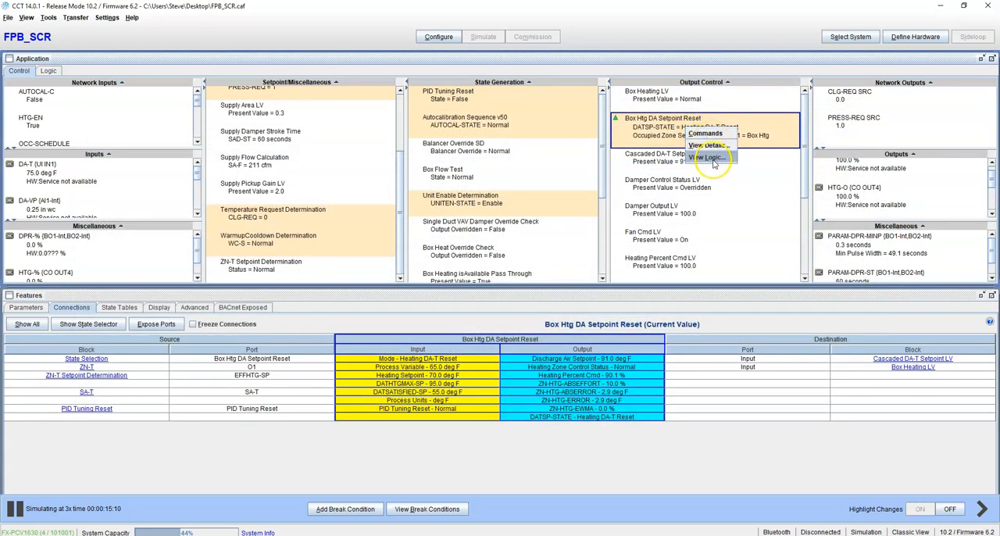
{"action": "left_click", "coordinate": [708, 157]}
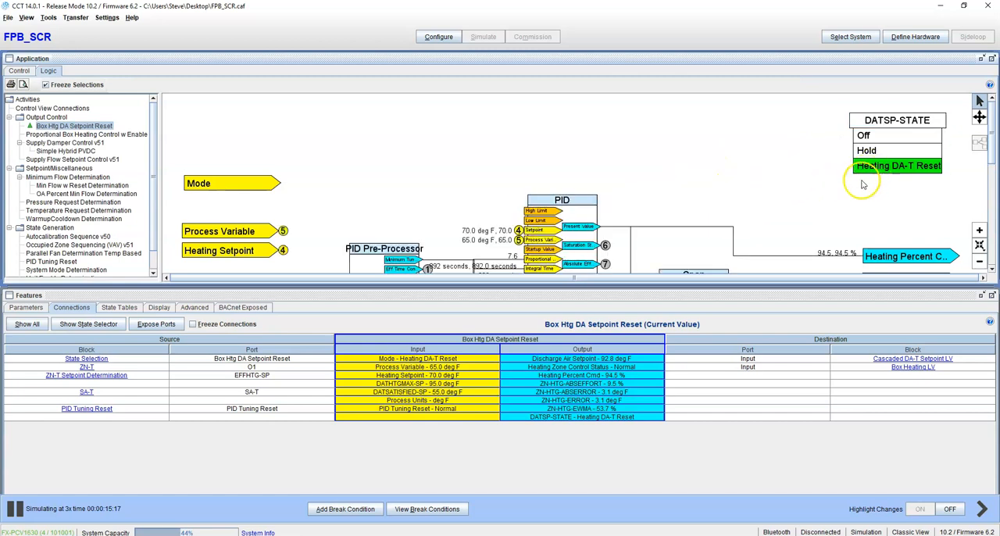
{"action": "scroll", "coordinate": [648, 205], "scroll_direction": "down", "scroll_amount": 2}
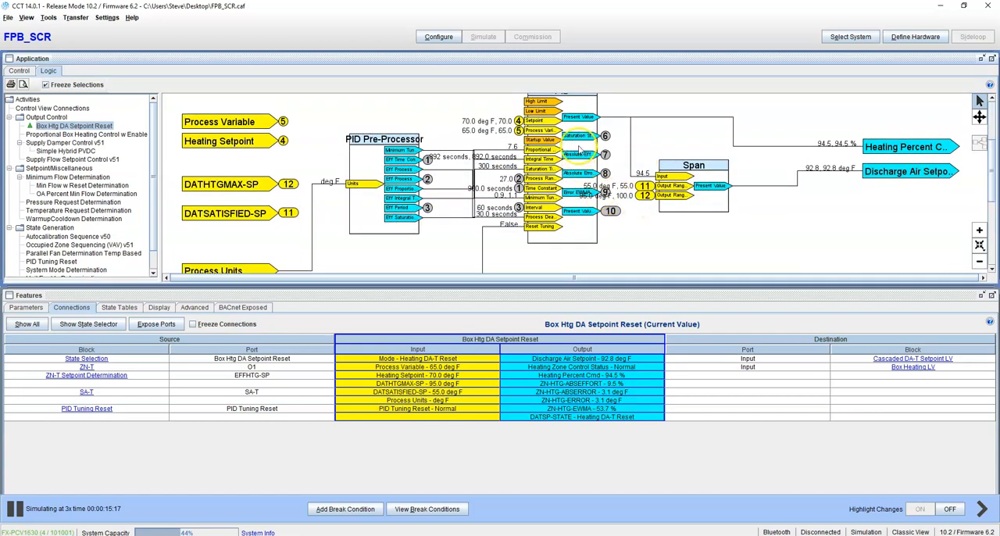
{"action": "scroll", "coordinate": [581, 149], "scroll_direction": "up", "scroll_amount": 1}
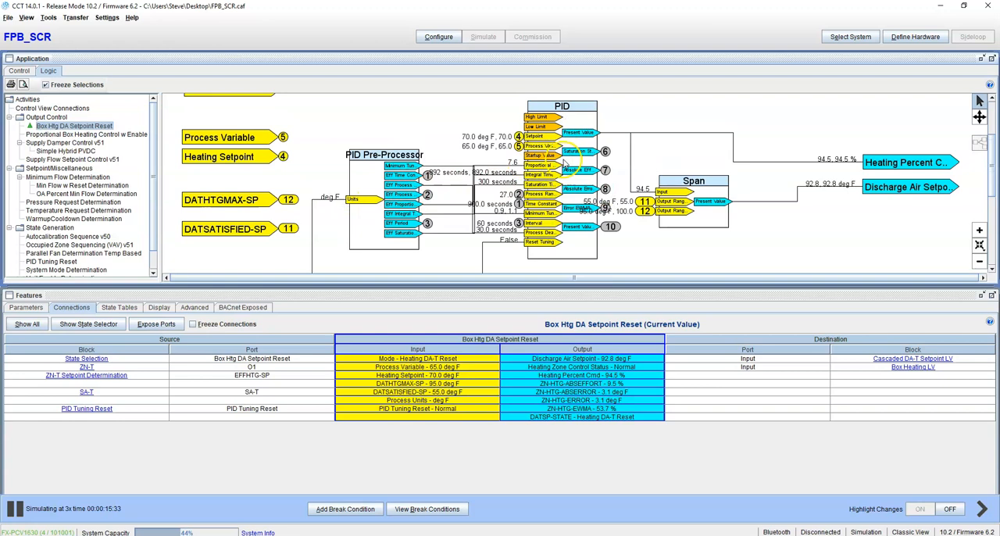
{"action": "double_click", "coordinate": [567, 163]}
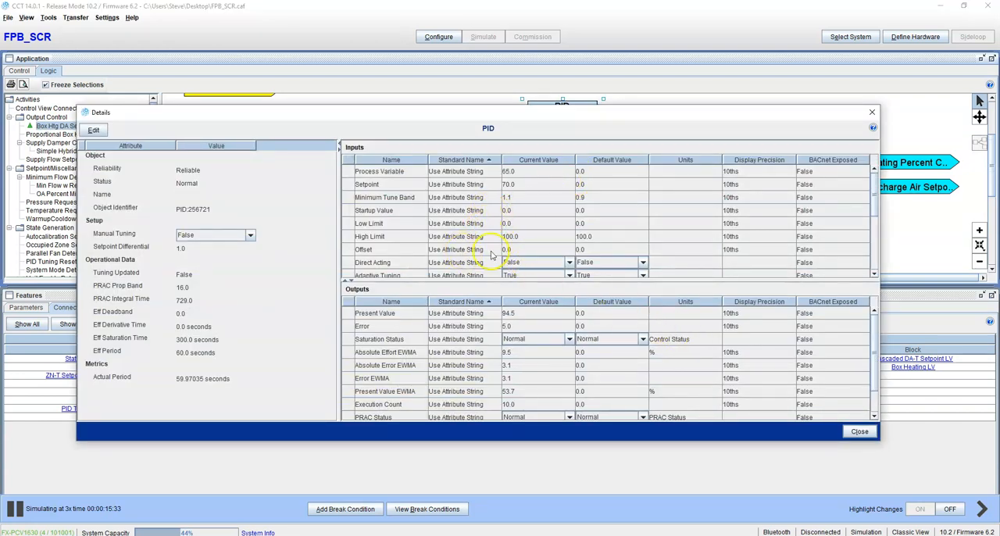
{"action": "left_click_drag", "start_coordinate": [77, 107], "coordinate": [69, 16]}
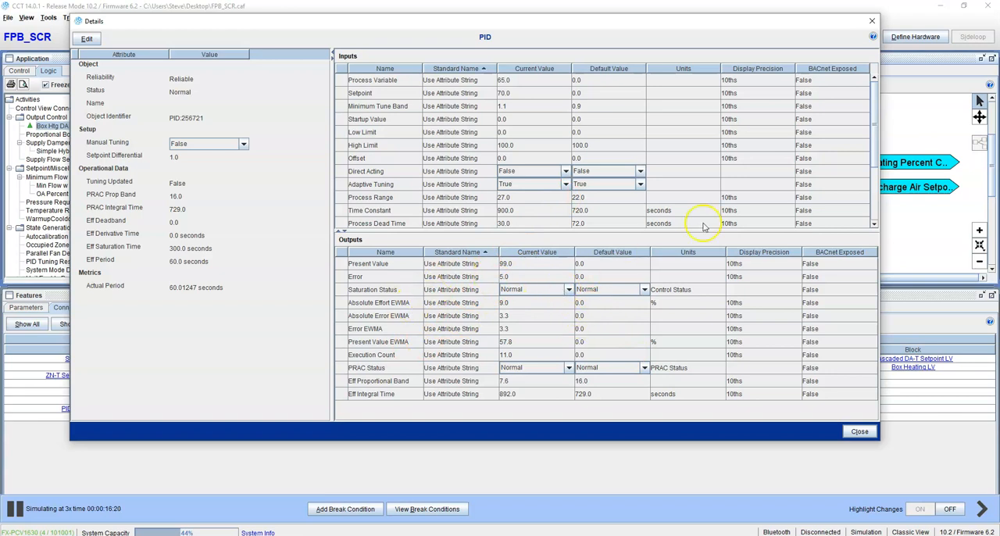
{"action": "left_click", "coordinate": [872, 21]}
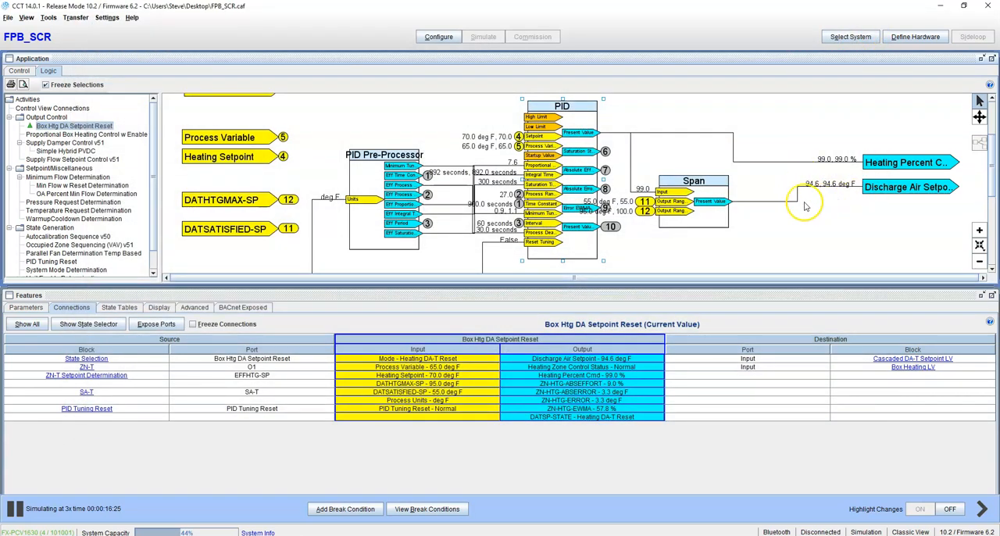
{"action": "left_click", "coordinate": [19, 71]}
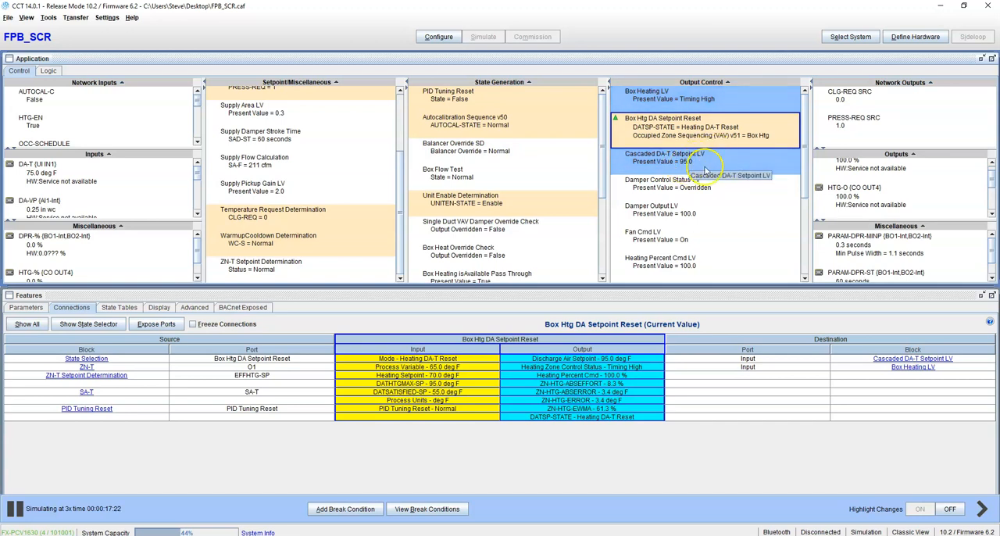
Compare the connections of Cascaded DA-T Setpoint LV and Box Htg DA Setpoint Reset, and view the details of Cascaded DA-T Setpoint LV.
{"action": "right_click", "coordinate": [705, 162]}
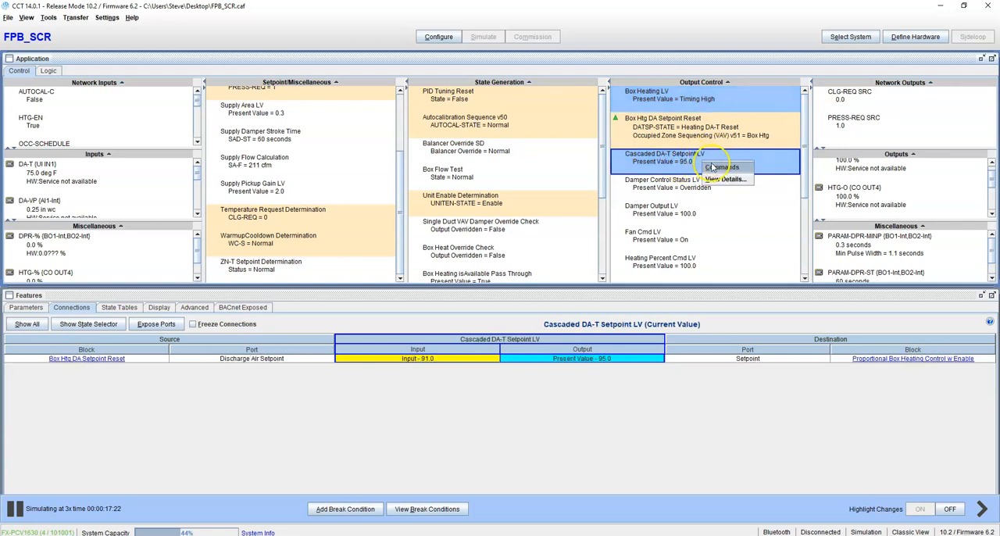
{"action": "left_click", "coordinate": [655, 161]}
{"action": "left_click", "coordinate": [666, 135]}
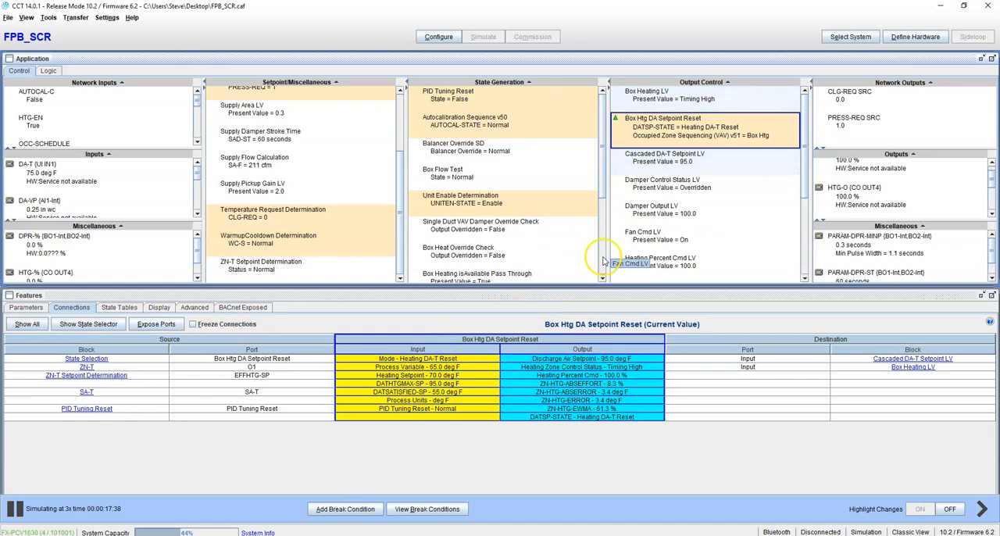
{"action": "left_click", "coordinate": [689, 137]}
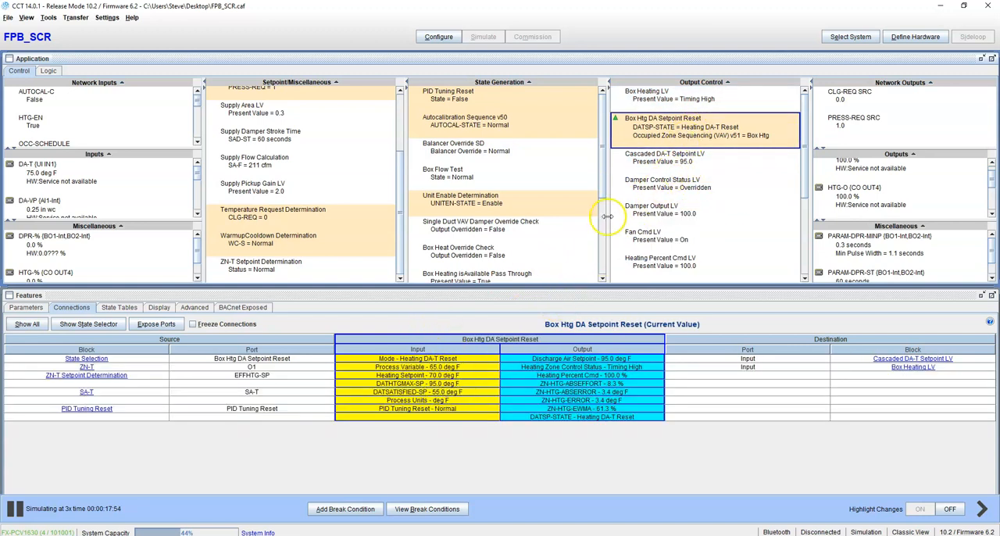
{"action": "left_click", "coordinate": [687, 161]}
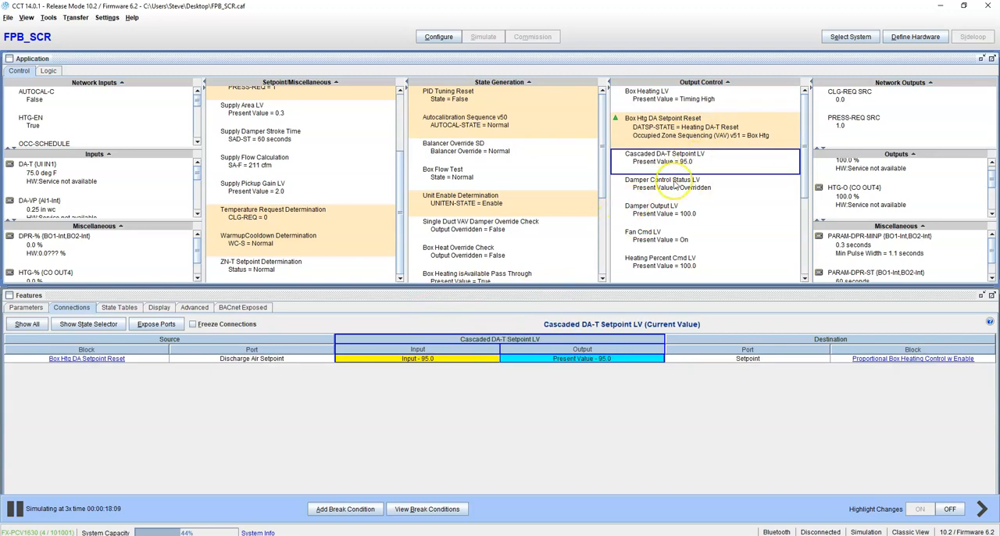
{"action": "right_click", "coordinate": [692, 161]}
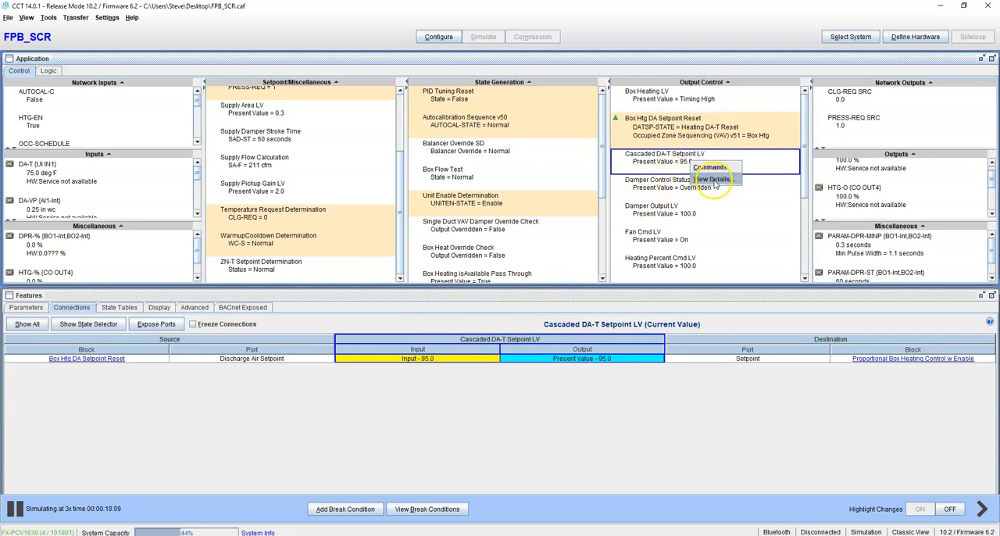
{"action": "left_click", "coordinate": [709, 179]}
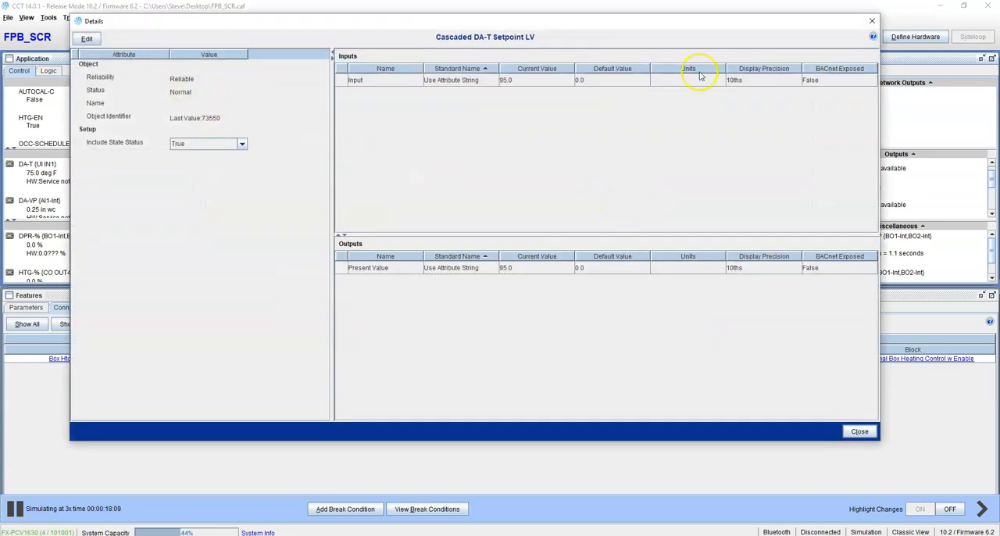
{"action": "left_click", "coordinate": [872, 21]}
Recheck the PID and Span outputs in the Box Htg DA Setpoint Reset logic.
{"action": "right_click", "coordinate": [706, 162]}
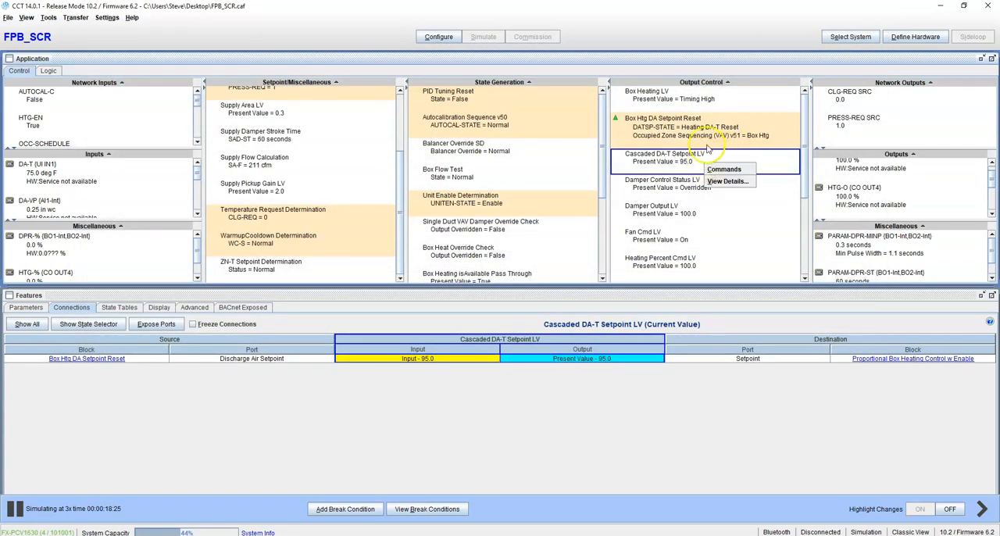
{"action": "right_click", "coordinate": [695, 130]}
{"action": "left_click", "coordinate": [731, 152]}
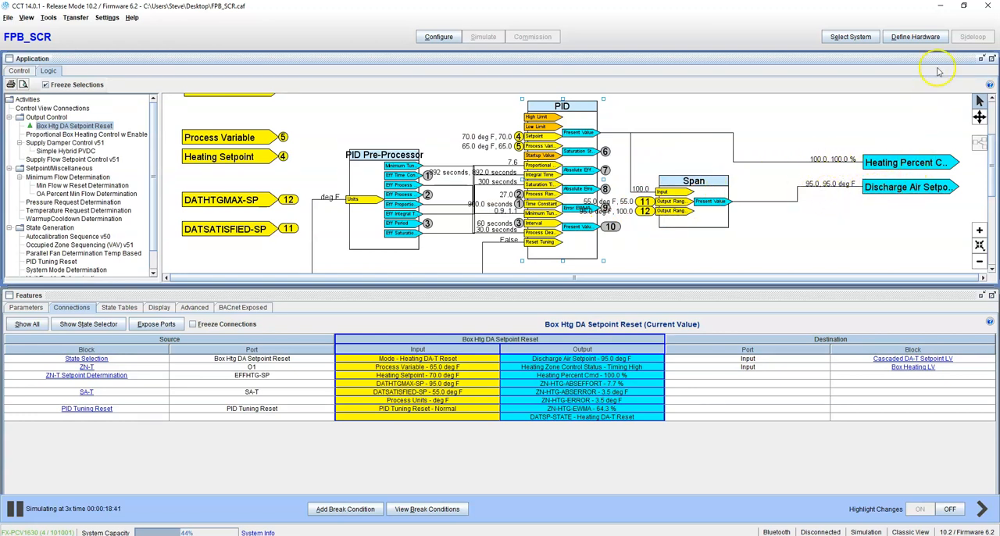
Leave the logic view, stop the simulation and return the FPB_SCR application to configuration mode.
{"action": "left_click", "coordinate": [21, 71]}
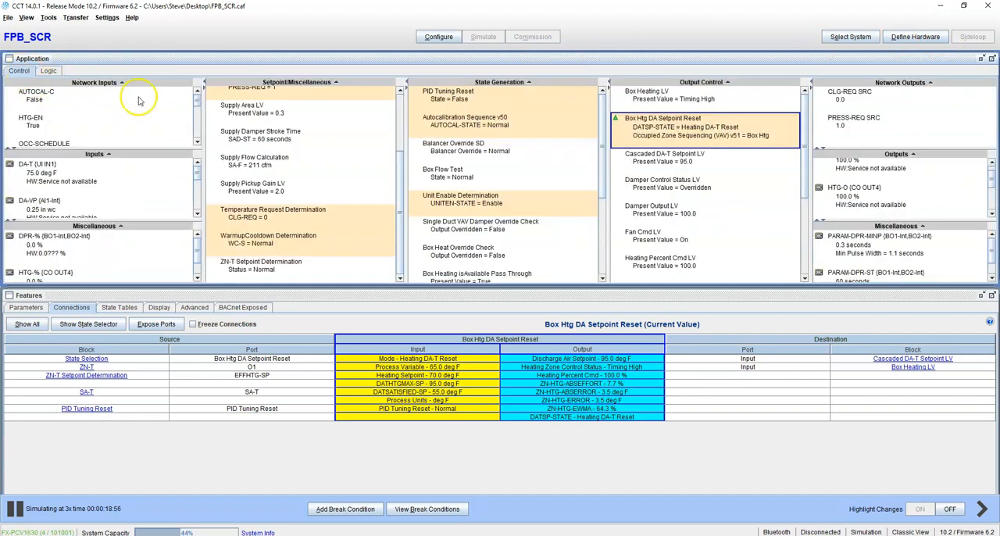
{"action": "left_click", "coordinate": [438, 37]}
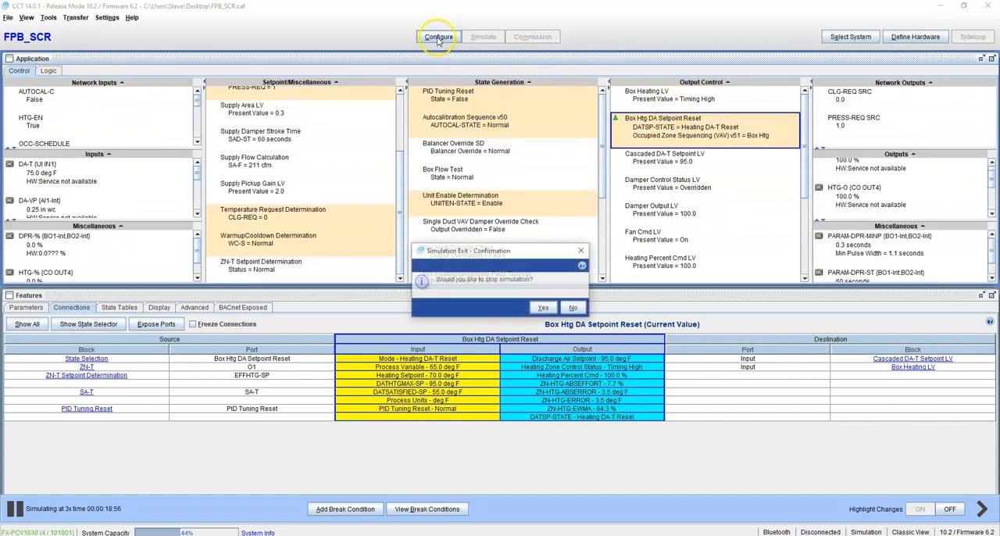
{"action": "left_click", "coordinate": [543, 308]}
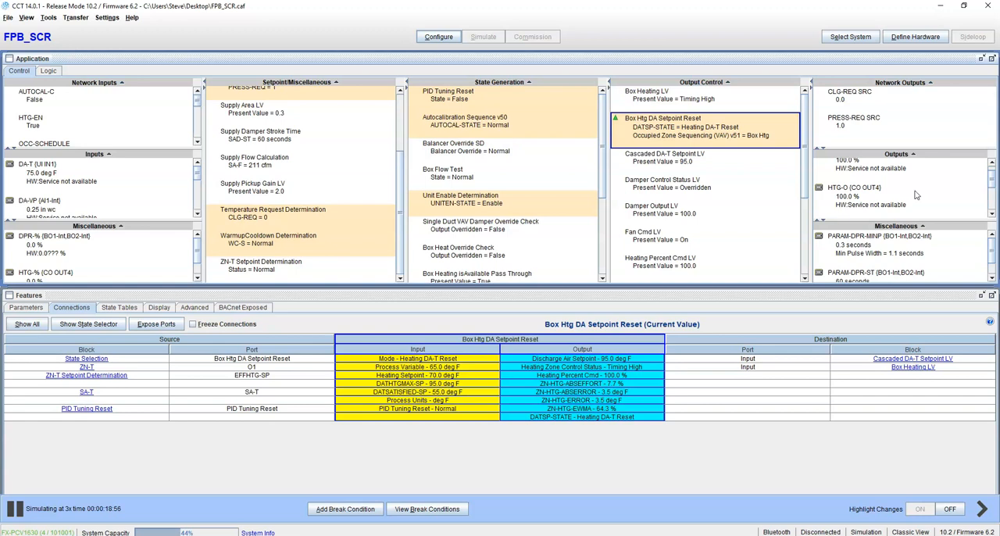
Open the details of HTG-O for editing and set its hardware Min Out Value and engineering Min Value to 0%.
{"action": "left_click", "coordinate": [852, 181]}
{"action": "double_click", "coordinate": [852, 184]}
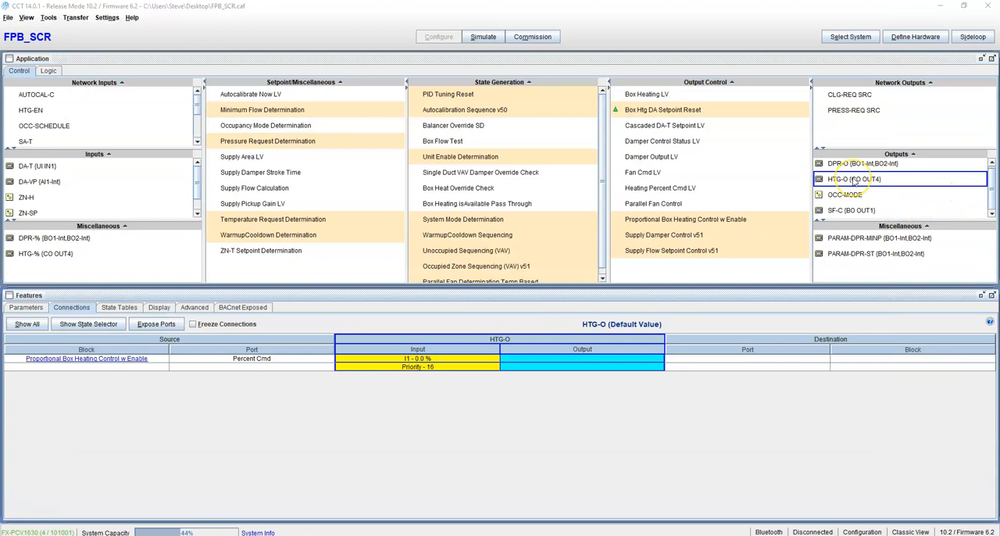
{"action": "double_click", "coordinate": [854, 181]}
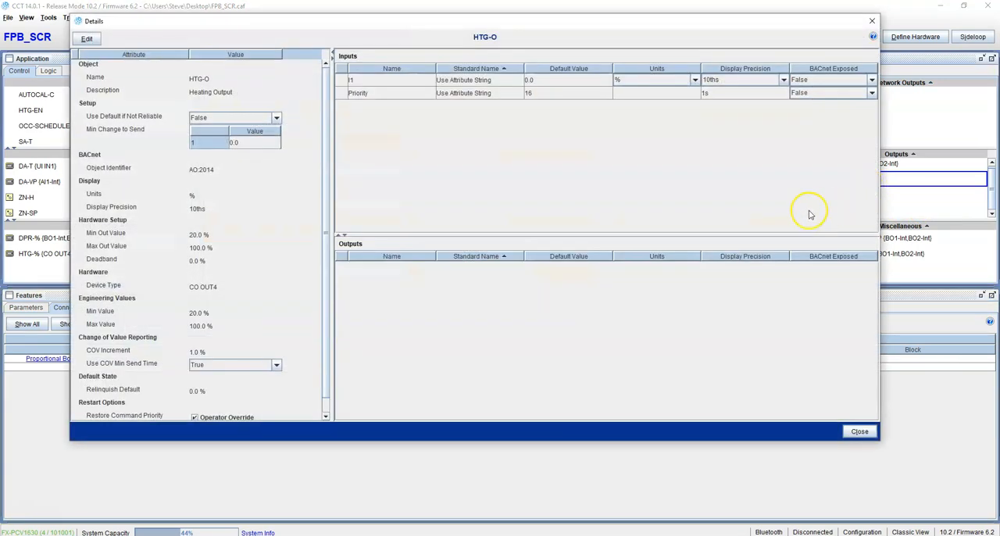
{"action": "left_click", "coordinate": [87, 38]}
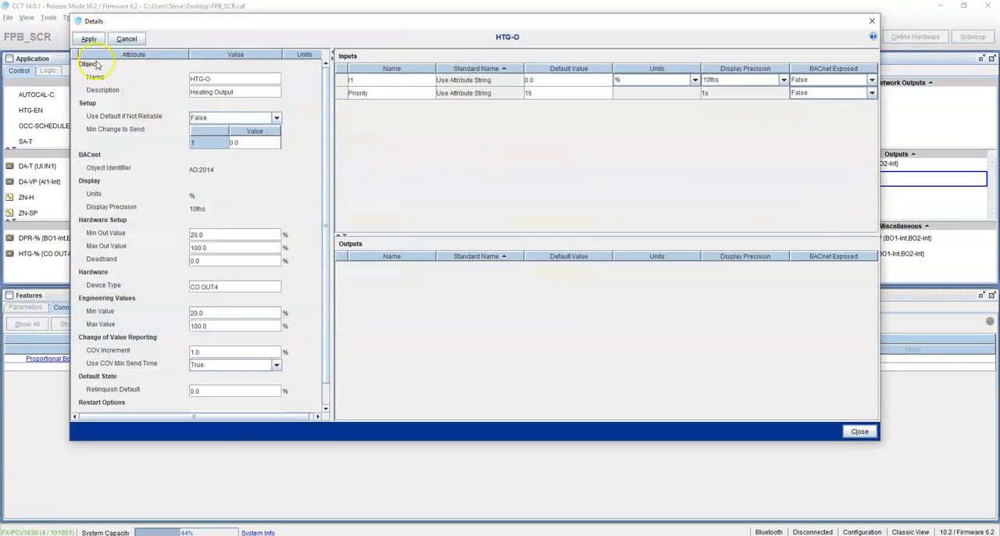
{"action": "double_click", "coordinate": [202, 235]}
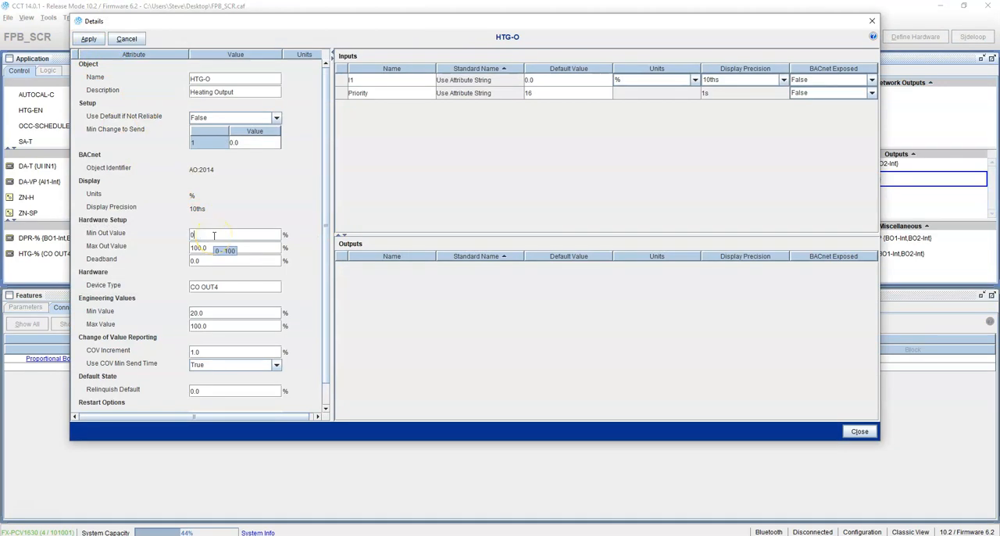
{"action": "type", "text": "0"}
{"action": "key", "text": "Return"}
{"action": "double_click", "coordinate": [218, 313]}
{"action": "type", "text": "0"}
{"action": "key", "text": "Return"}
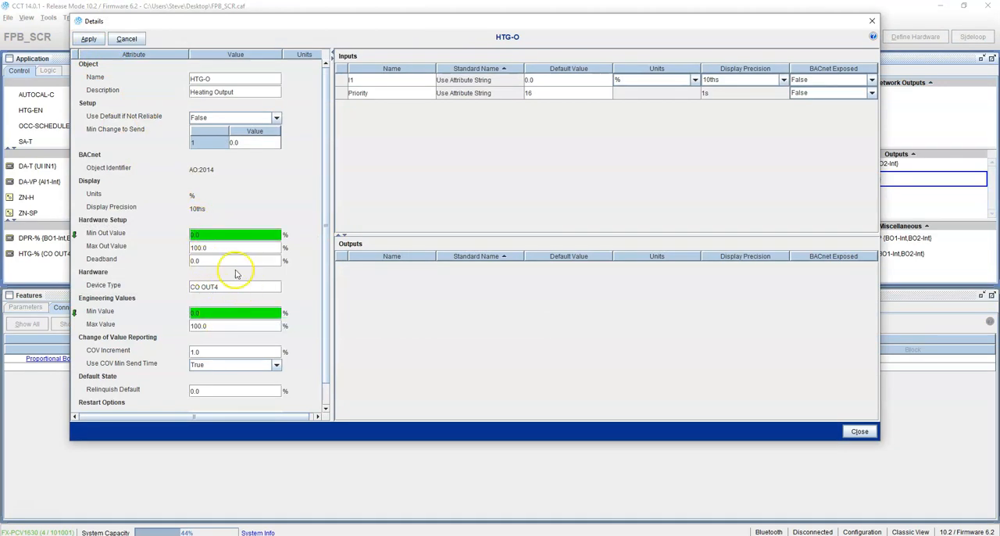
Try a hardware Min Out Value of 20% for HTG-O, compare it with the engineering values, and set it back to 0%.
{"action": "double_click", "coordinate": [226, 235]}
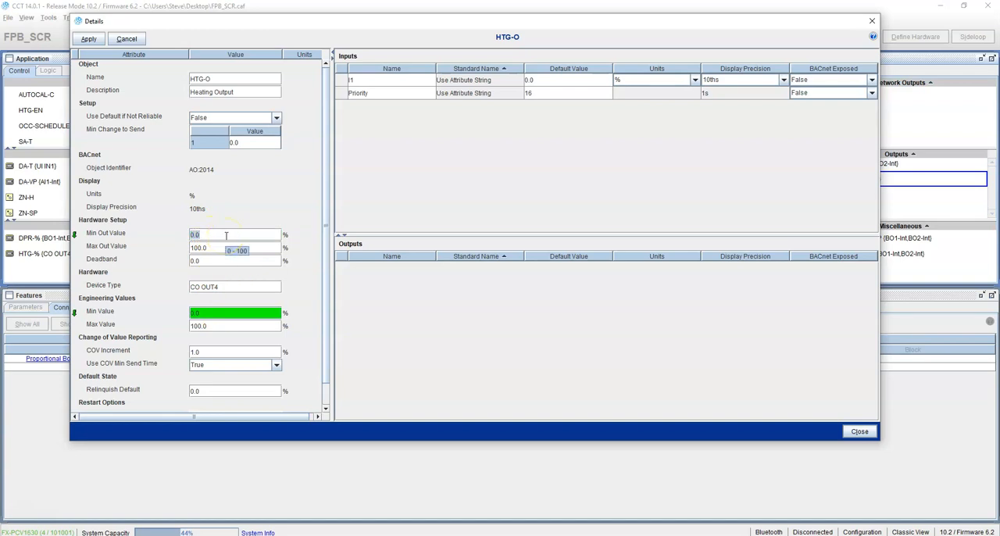
{"action": "type", "text": "2"}
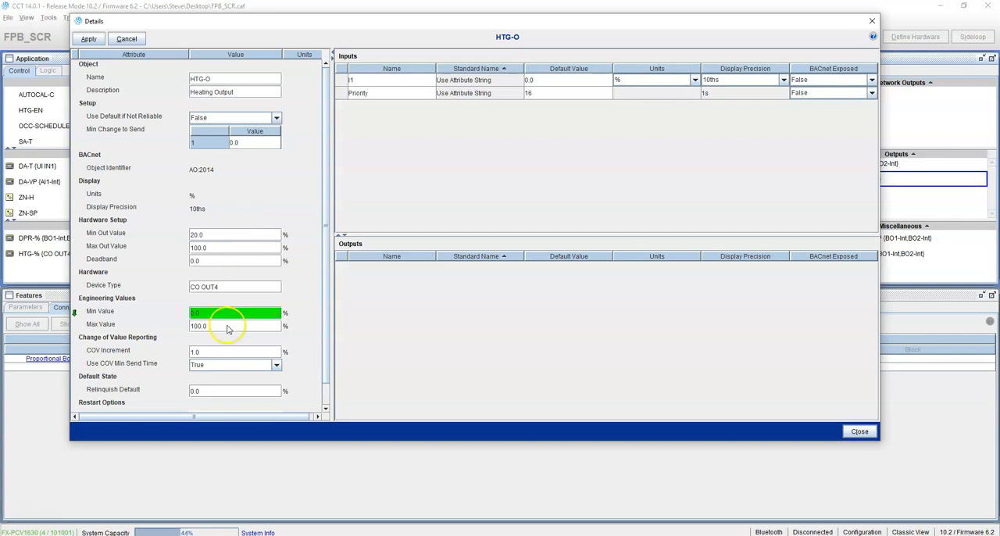
{"action": "left_click", "coordinate": [190, 327]}
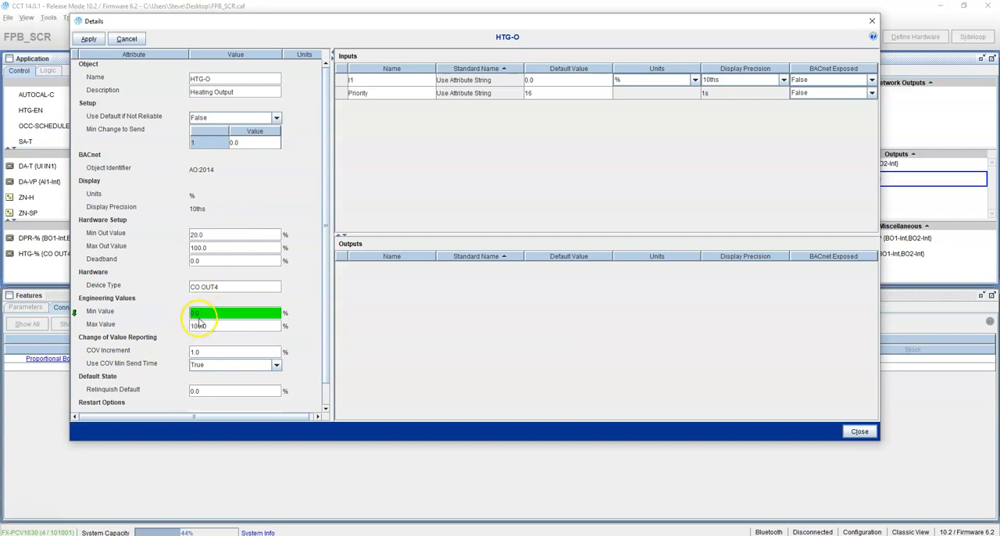
{"action": "left_click", "coordinate": [215, 314]}
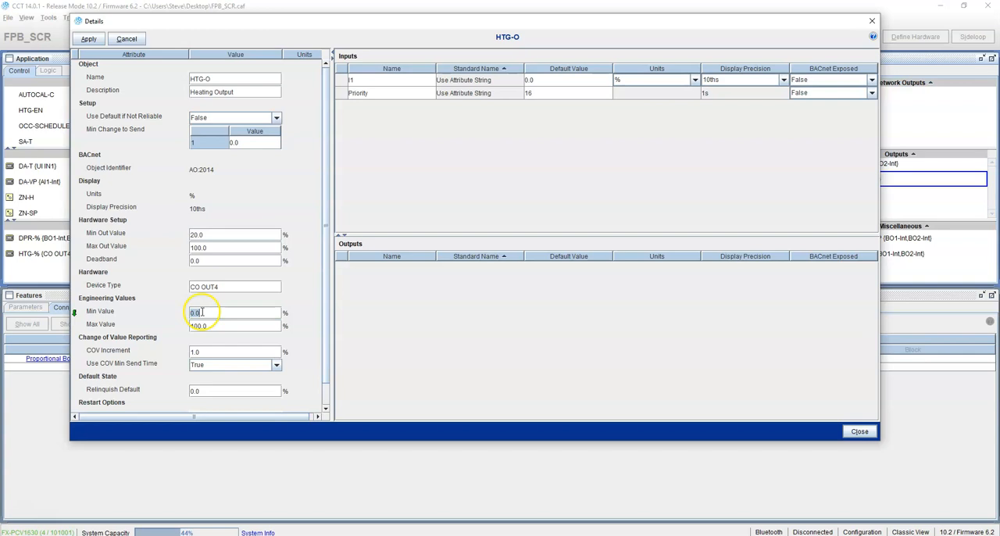
{"action": "left_click", "coordinate": [211, 235]}
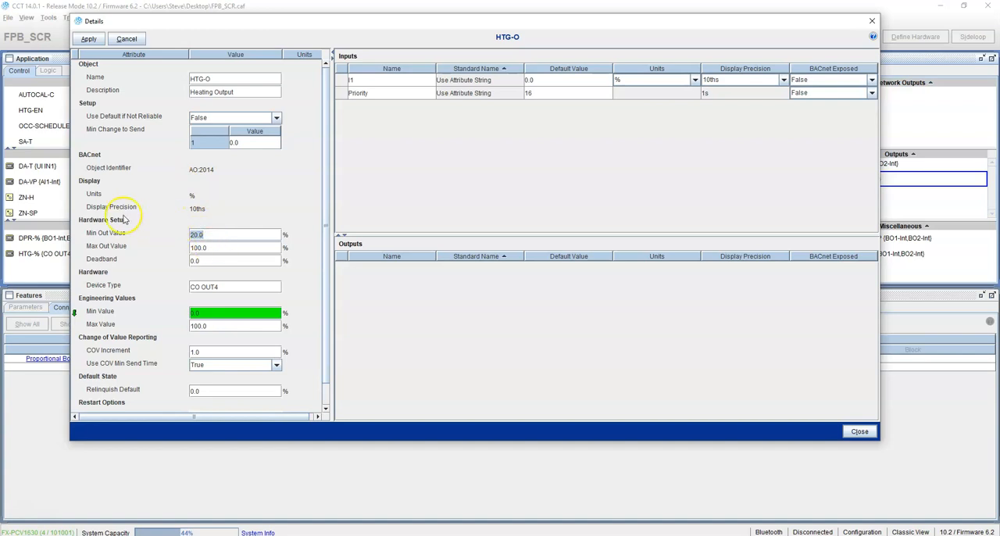
{"action": "left_click", "coordinate": [210, 235]}
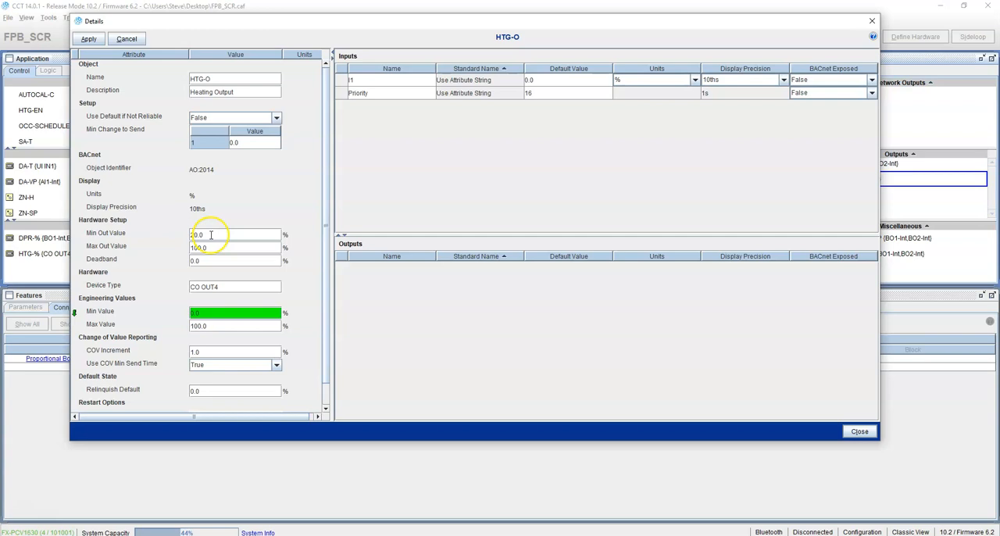
{"action": "left_click_drag", "start_coordinate": [211, 235], "coordinate": [165, 229]}
{"action": "type", "text": "0"}
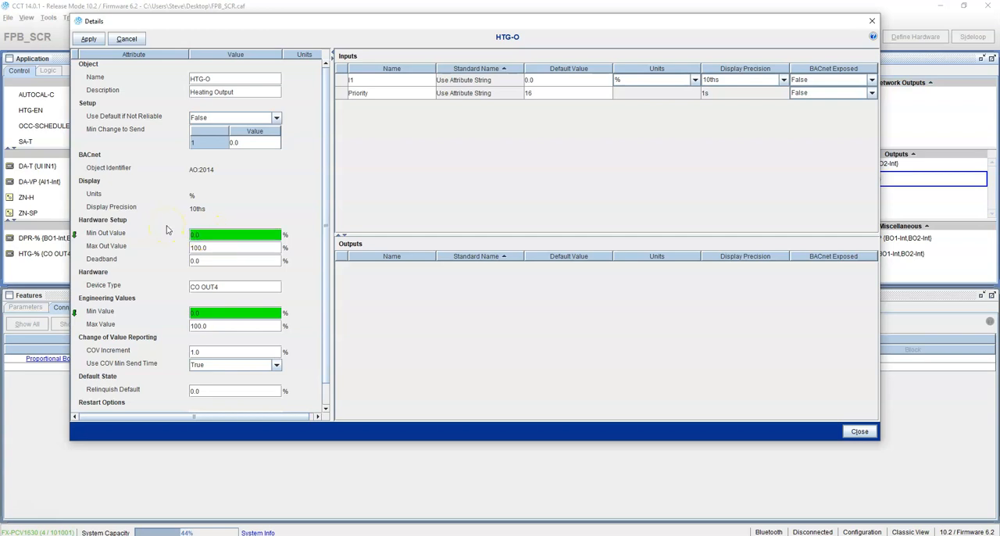
Set the hardware Max Out Value of HTG-O to 50% and apply the edits.
{"action": "double_click", "coordinate": [221, 248]}
{"action": "key", "text": "Return"}
{"action": "left_click", "coordinate": [88, 39]}
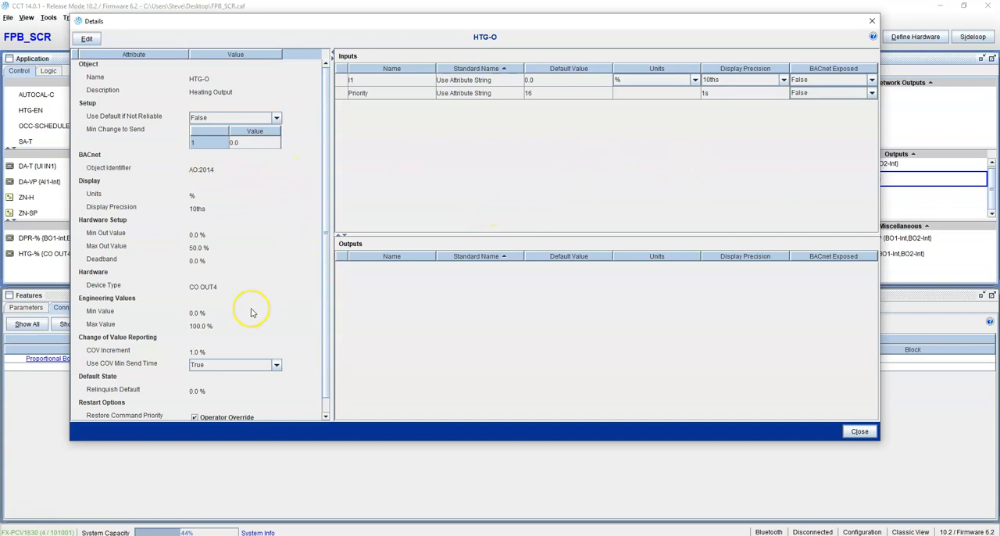
Edit HTG-O again, set its hardware Max Out Value to 100%, apply the change and close the details.
{"action": "left_click", "coordinate": [87, 38]}
{"action": "left_click", "coordinate": [209, 235]}
{"action": "left_click", "coordinate": [232, 247]}
{"action": "type", "text": "1"}
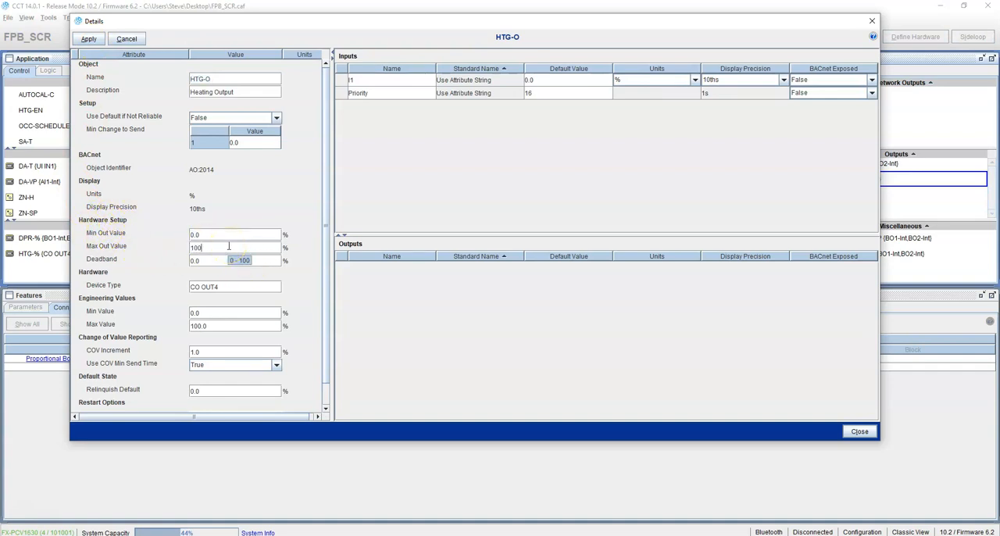
{"action": "type", "text": "00"}
{"action": "key", "text": "Return"}
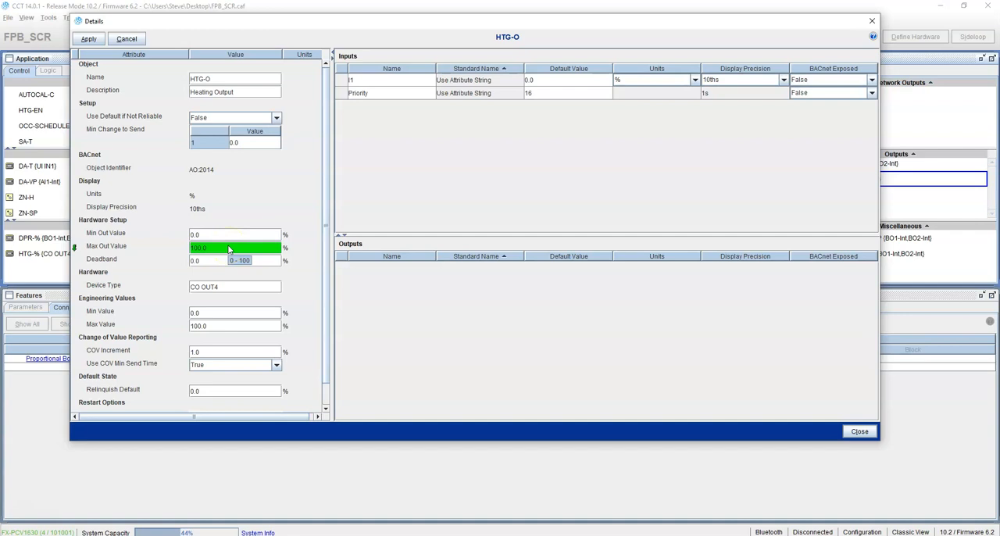
{"action": "left_click", "coordinate": [93, 44]}
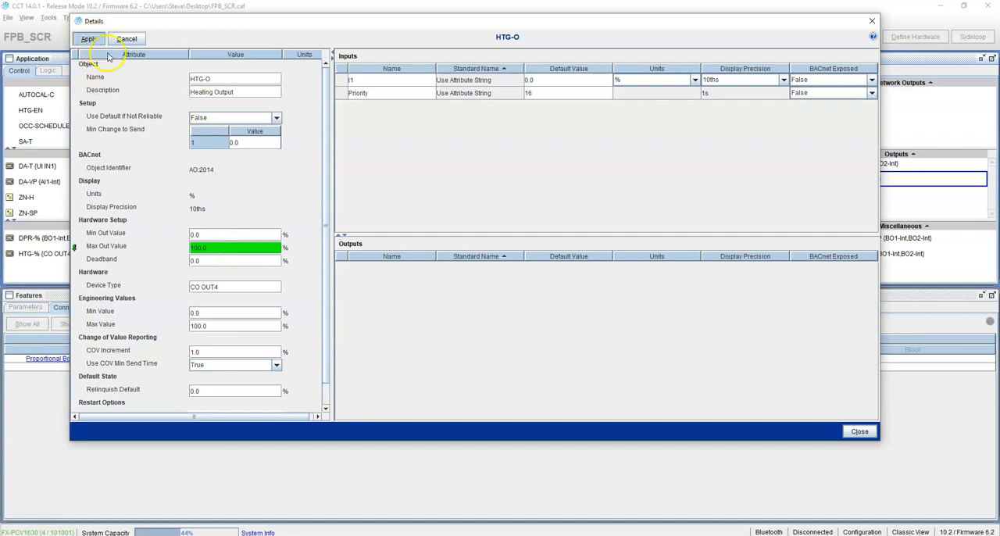
{"action": "left_click", "coordinate": [872, 25]}
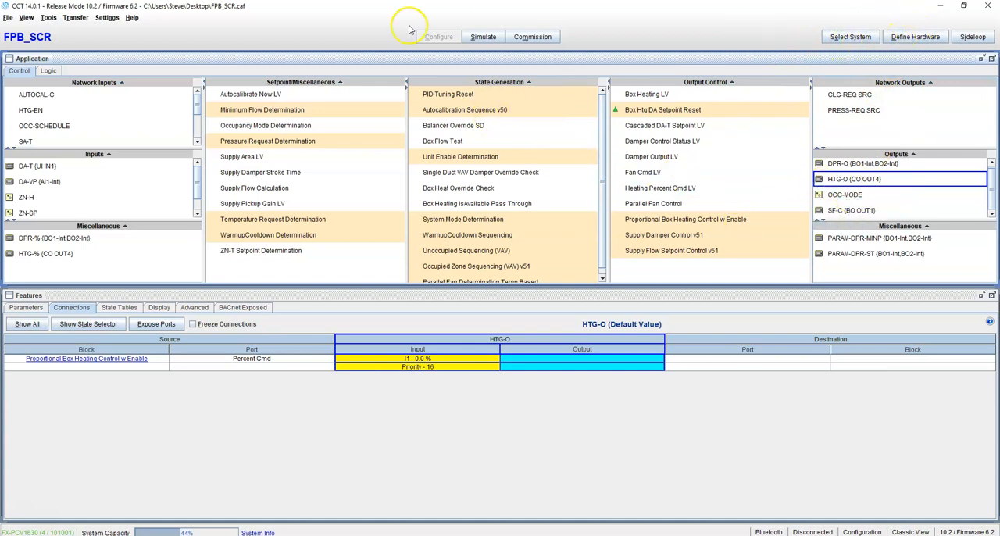
Review the network settings and controller selection in the application's hardware definition.
{"action": "left_click", "coordinate": [915, 37]}
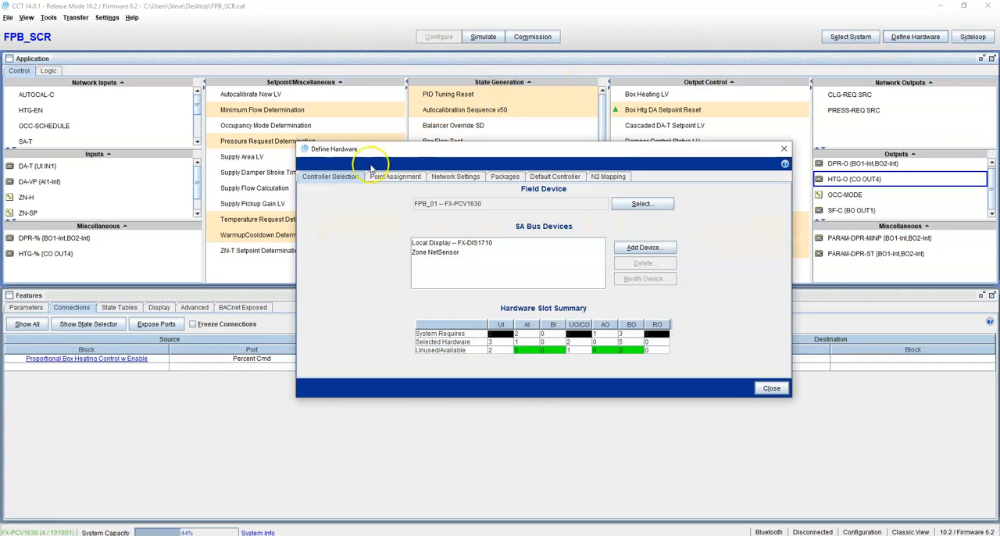
{"action": "left_click", "coordinate": [454, 177]}
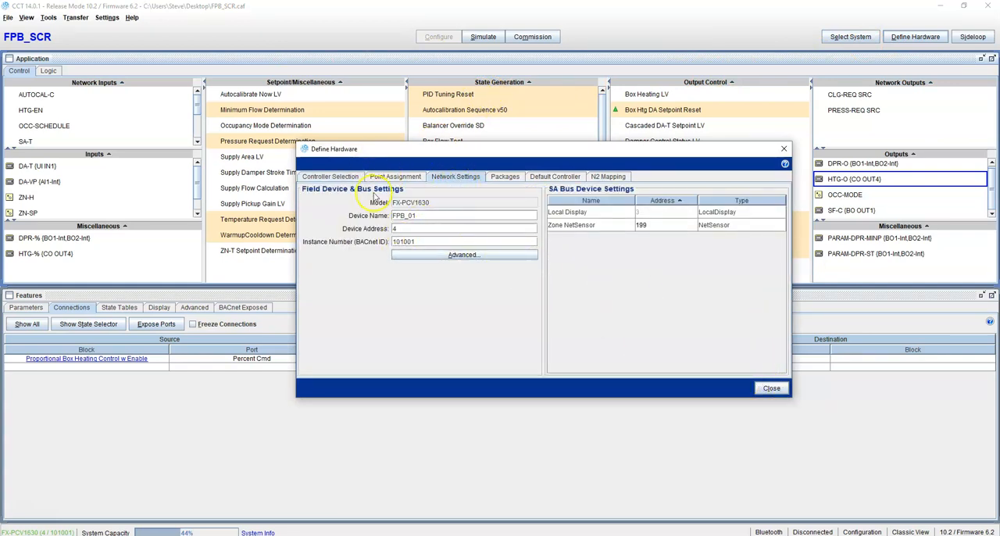
{"action": "left_click", "coordinate": [338, 176]}
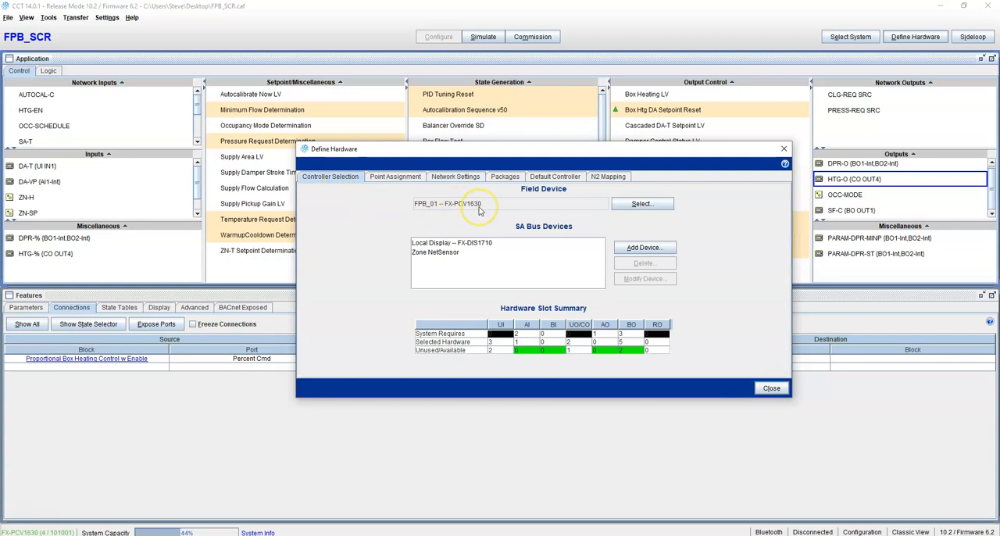
{"action": "left_click", "coordinate": [771, 388]}
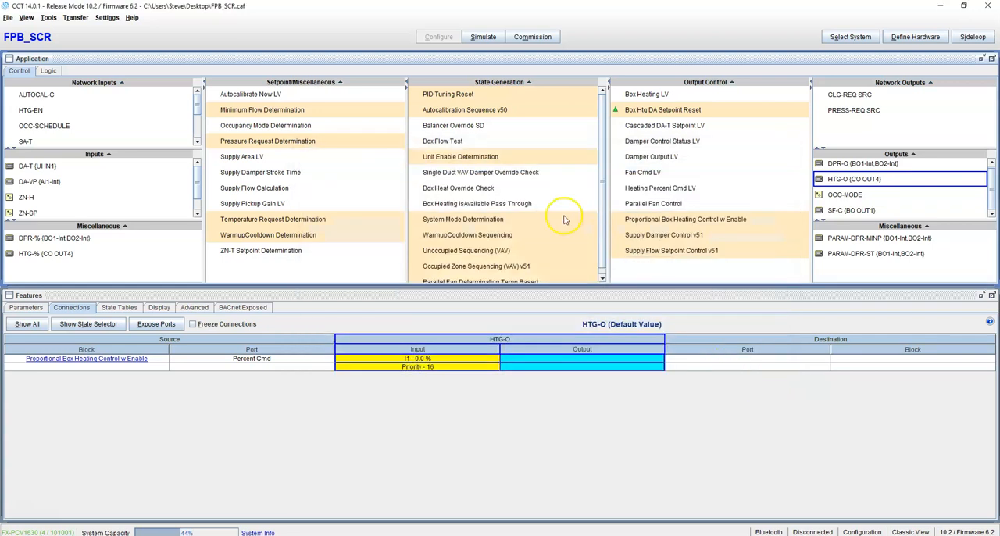
Start a download to the device without saving changes, compare the connection types and choose MAP 4.2+ / BACnet Router.
{"action": "left_click", "coordinate": [75, 17]}
{"action": "left_click", "coordinate": [89, 39]}
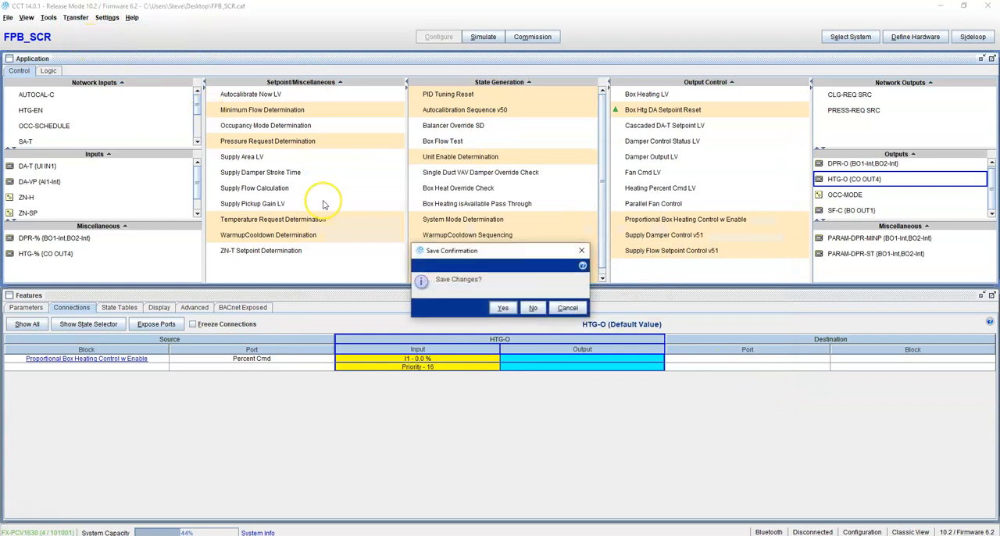
{"action": "left_click", "coordinate": [533, 307]}
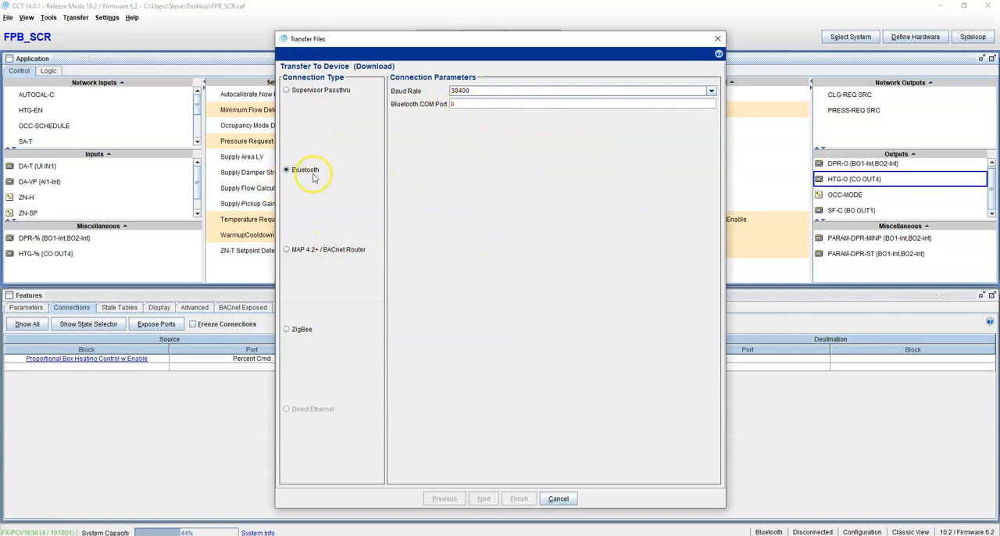
{"action": "left_click", "coordinate": [306, 258]}
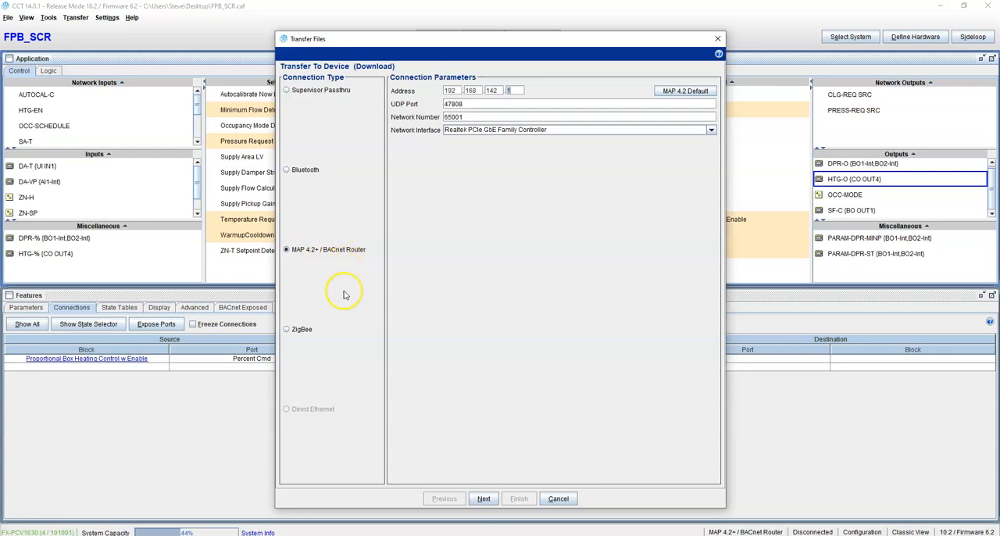
{"action": "left_click", "coordinate": [310, 334]}
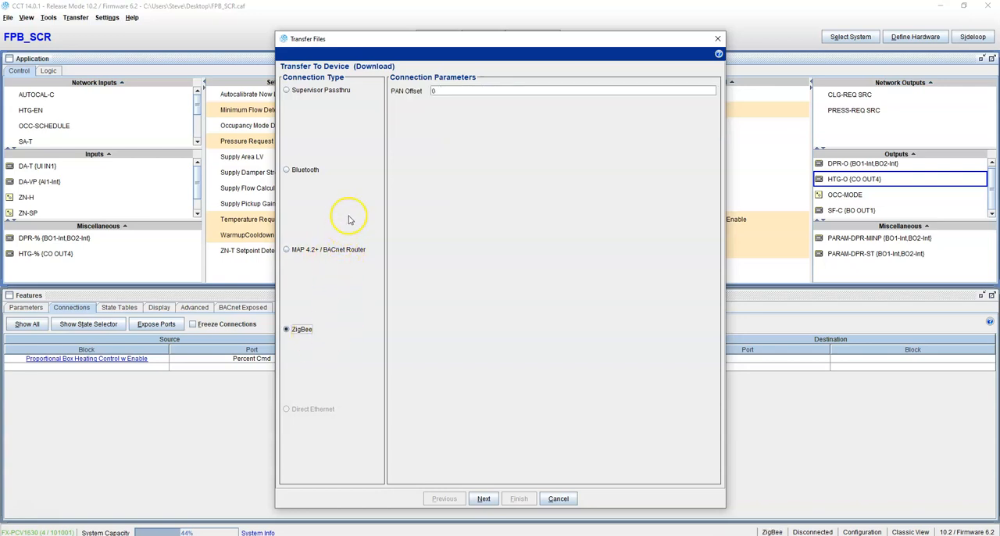
{"action": "left_click", "coordinate": [308, 100]}
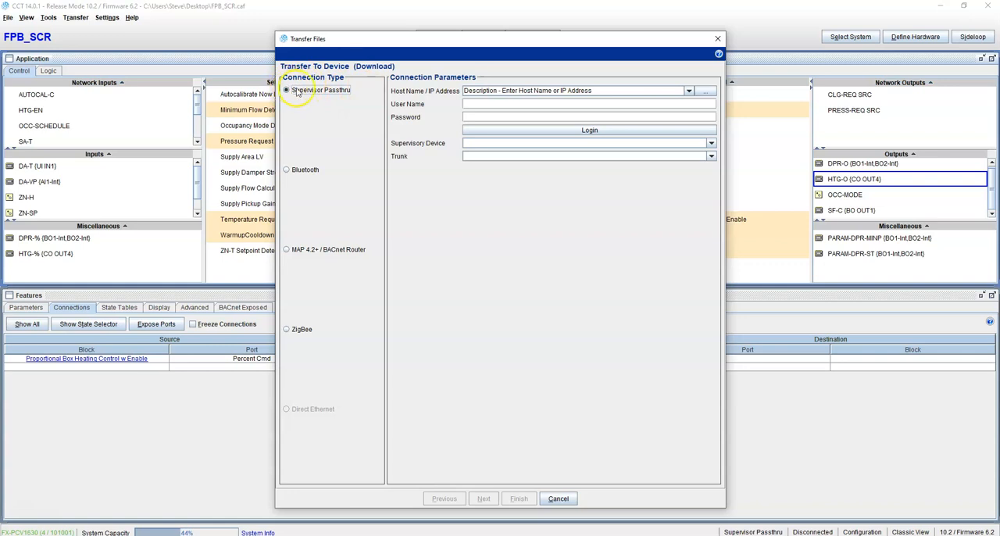
{"action": "left_click", "coordinate": [302, 251]}
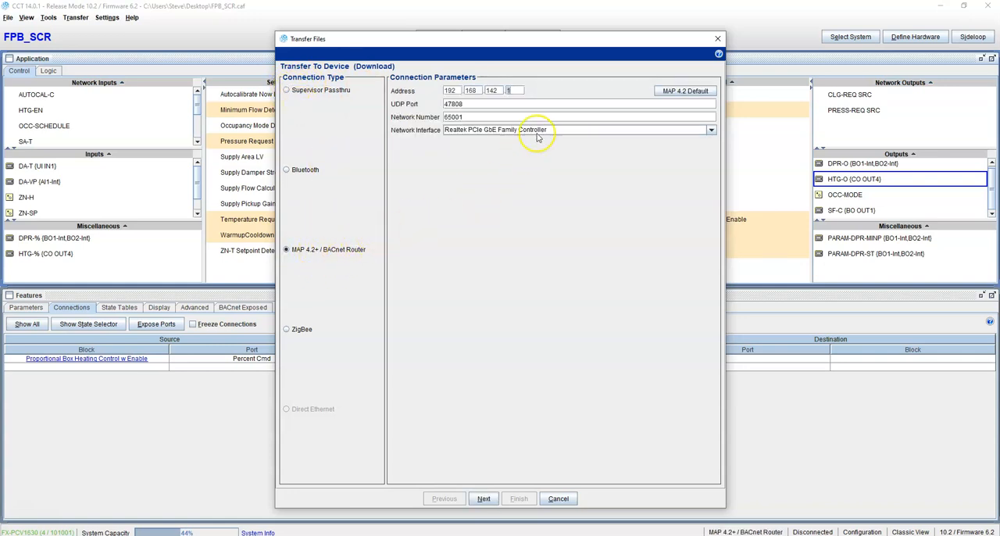
Check the router address, UDP port and network number, select the Realtek PCIe GbE Family Controller interface and connect to the devices.
{"action": "left_click", "coordinate": [474, 91]}
{"action": "left_click", "coordinate": [495, 90]}
{"action": "left_click", "coordinate": [515, 89]}
{"action": "left_click", "coordinate": [478, 107]}
{"action": "left_click", "coordinate": [484, 117]}
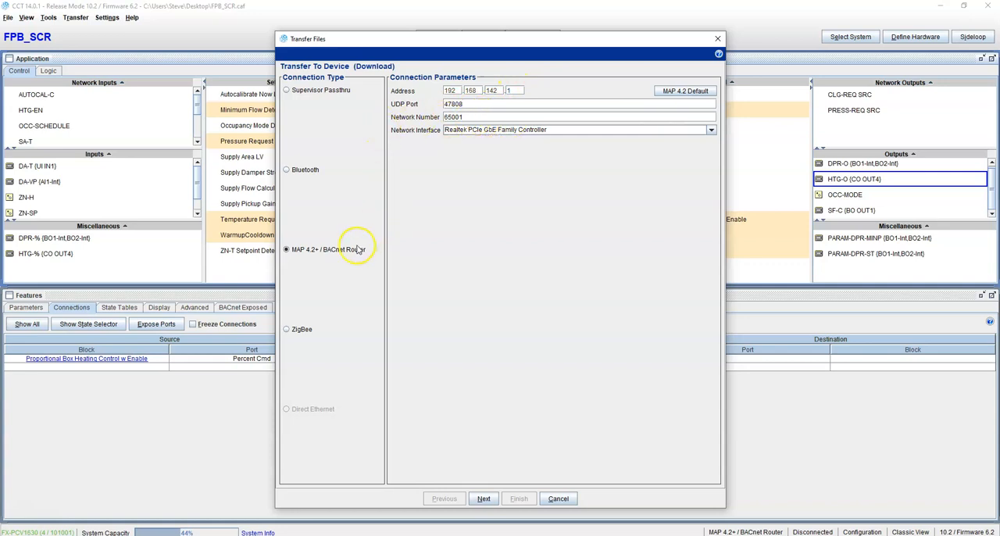
{"action": "left_click_drag", "start_coordinate": [488, 118], "coordinate": [395, 115]}
{"action": "left_click", "coordinate": [550, 129]}
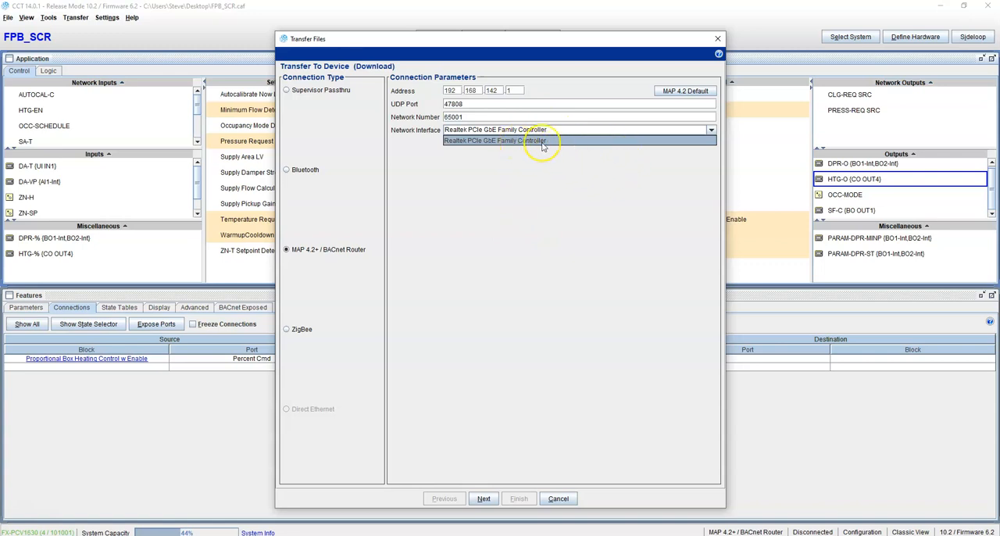
{"action": "left_click", "coordinate": [559, 142]}
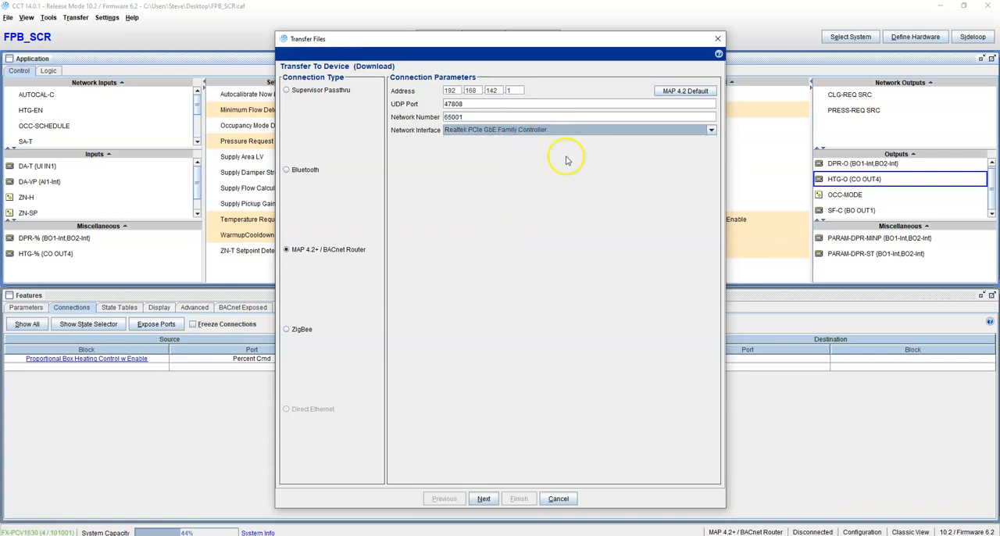
{"action": "left_click", "coordinate": [486, 500]}
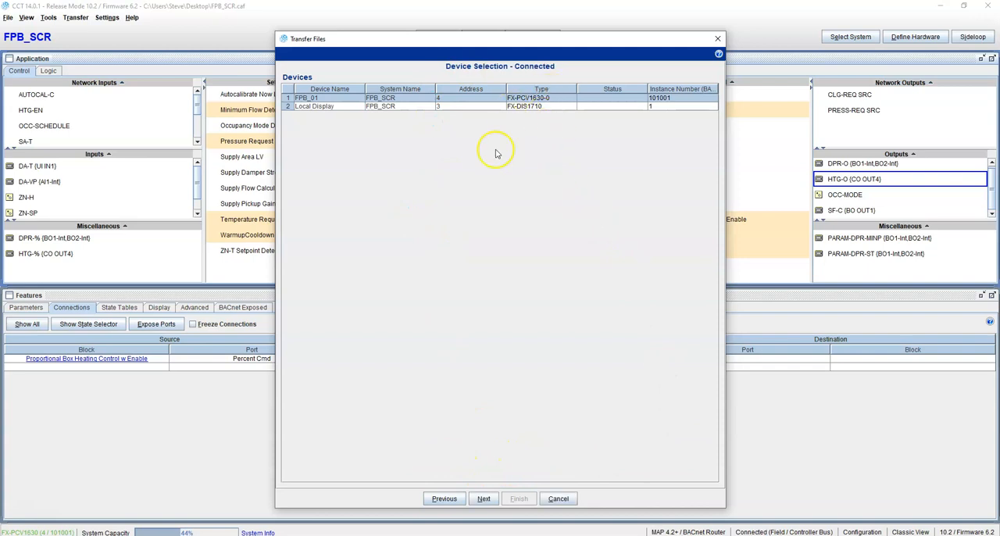
Try to proceed with the download to device FPB_01, dismiss the alert and cancel the transfer.
{"action": "left_click", "coordinate": [484, 499]}
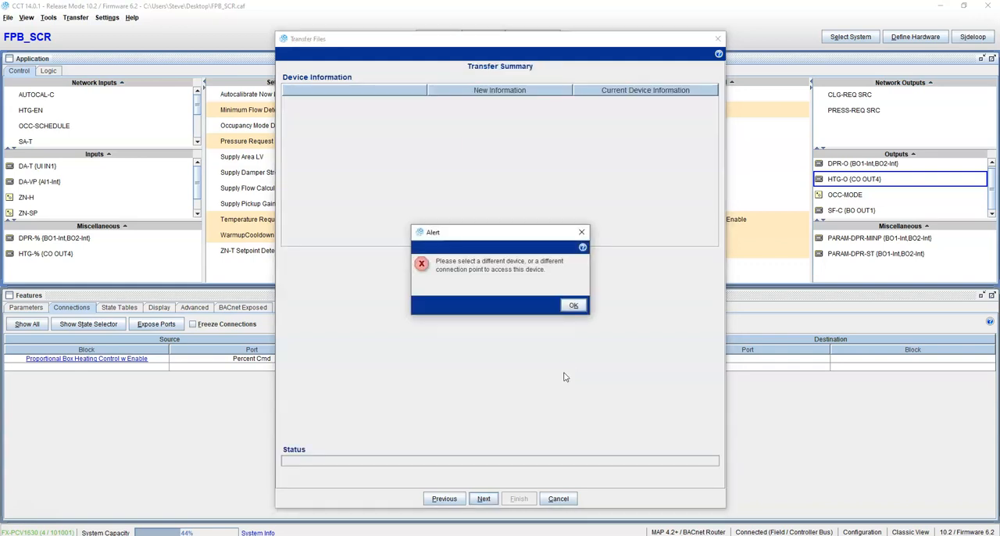
{"action": "left_click", "coordinate": [573, 305]}
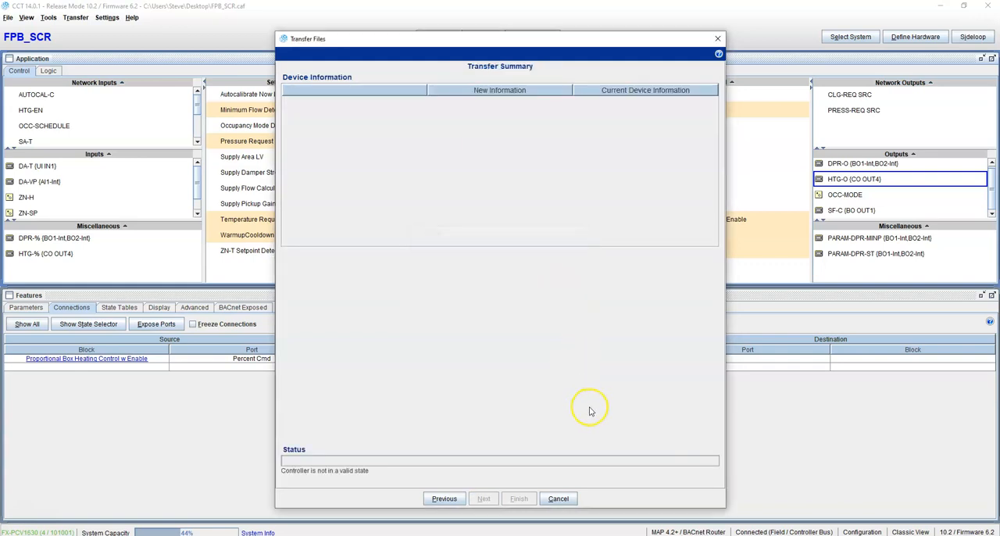
{"action": "left_click", "coordinate": [558, 499]}
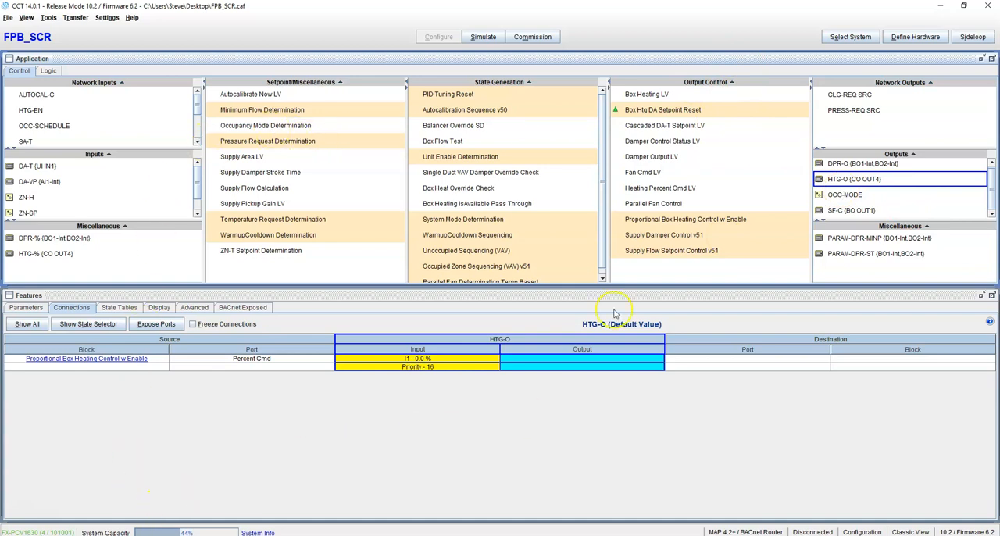
Switch to Google Chrome, dismiss the Security Suite window and open the Person 1 browser profile.
{"action": "left_click", "coordinate": [388, 535]}
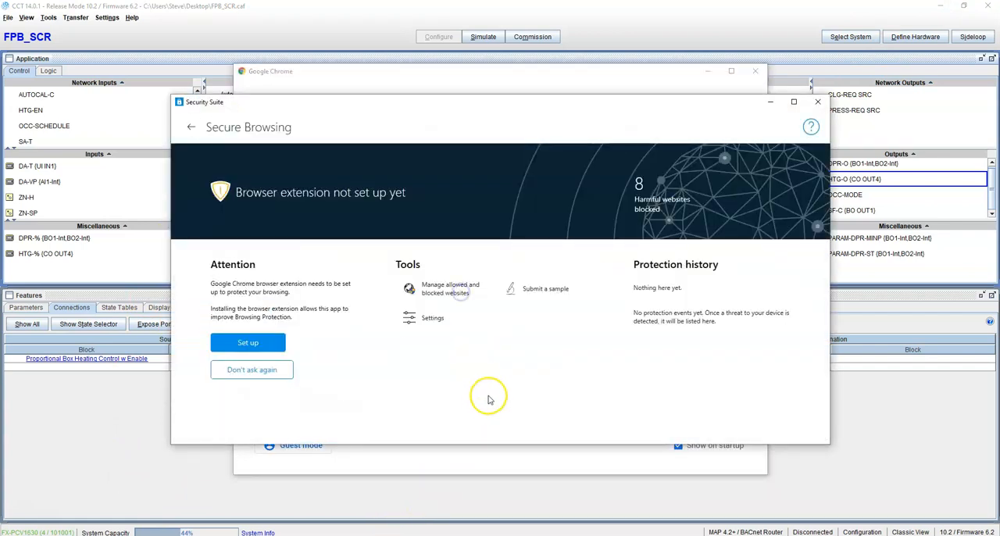
{"action": "left_click", "coordinate": [818, 102]}
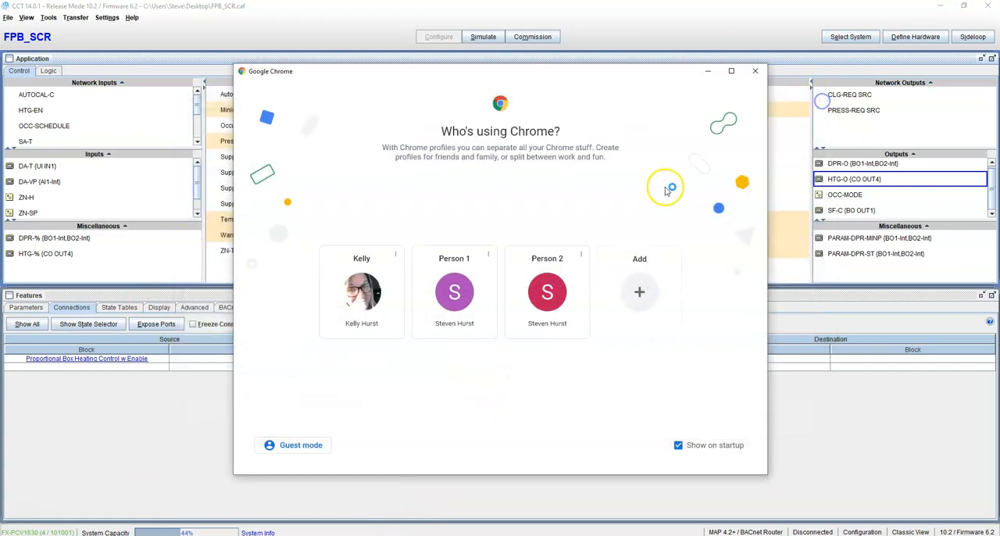
{"action": "left_click", "coordinate": [480, 294]}
Go to the website temperaturecontrolsystems.com.
{"action": "left_click", "coordinate": [465, 26]}
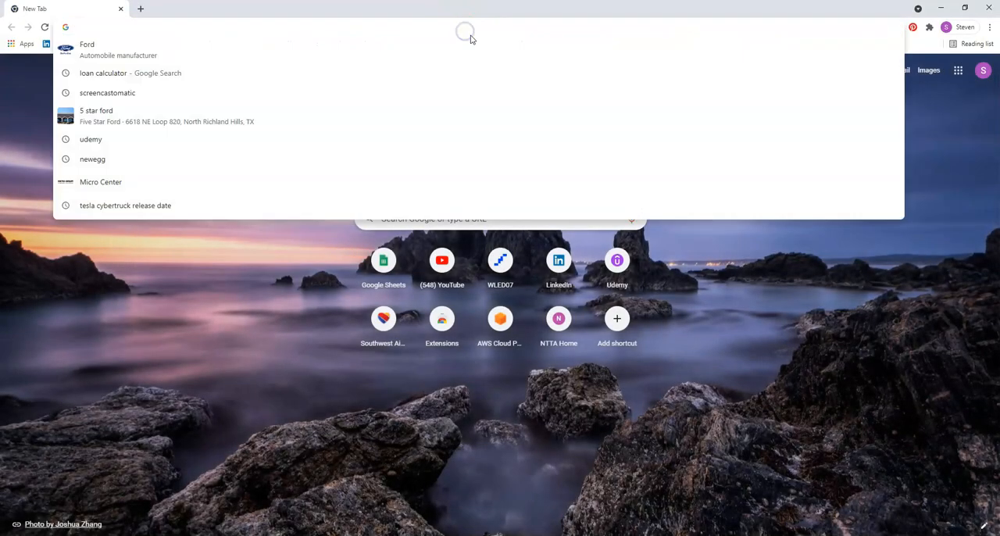
{"action": "type", "text": "te"}
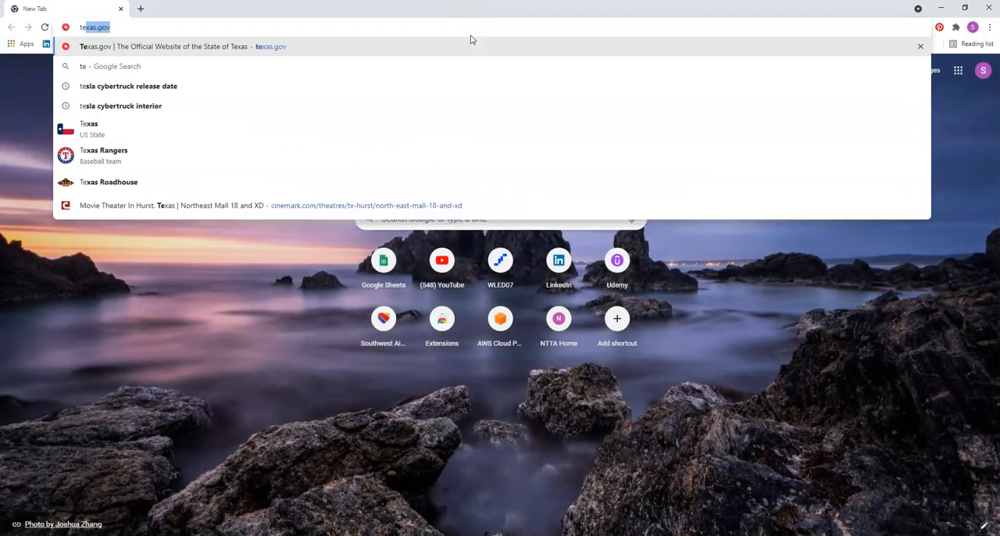
{"action": "type", "text": "mper"}
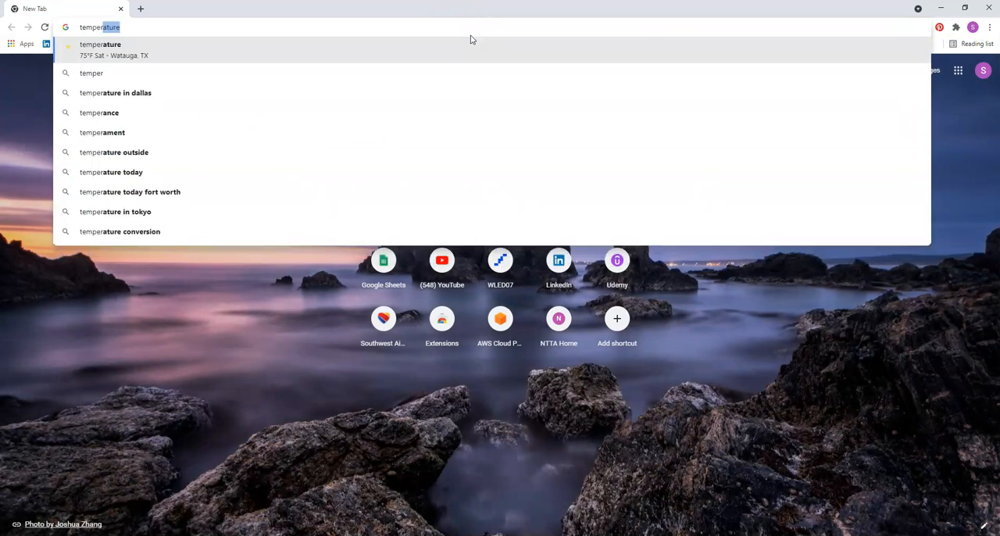
{"action": "type", "text": "atur"}
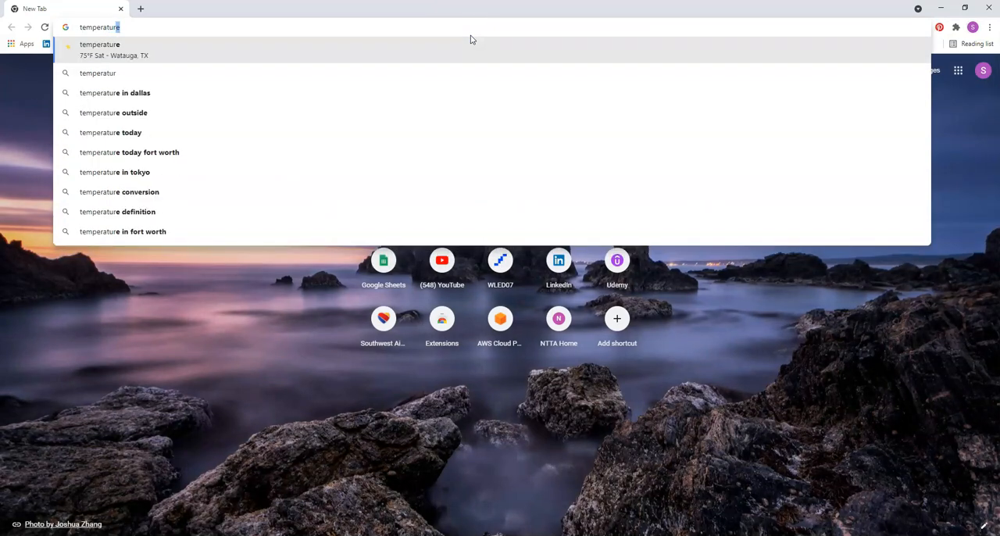
{"action": "type", "text": "econt"}
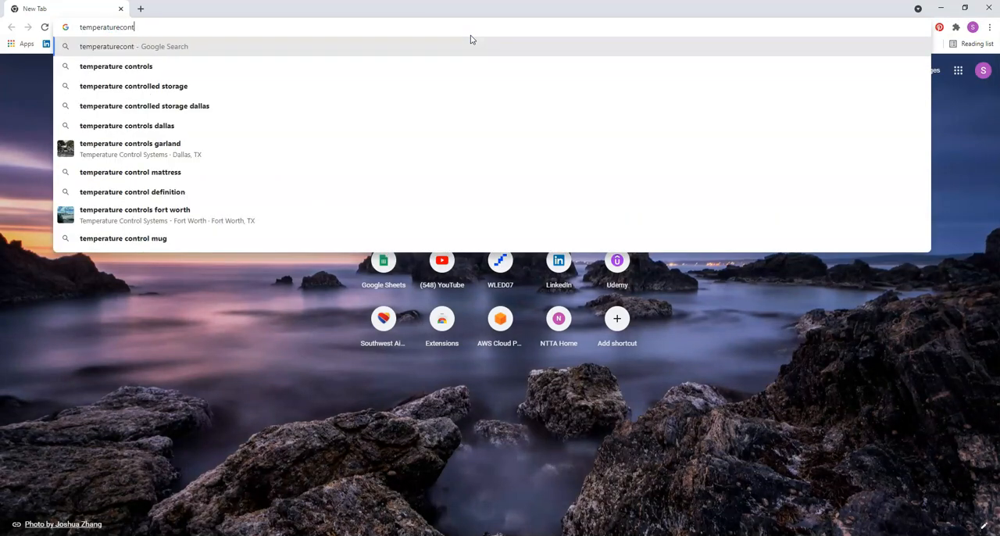
{"action": "type", "text": "rols"}
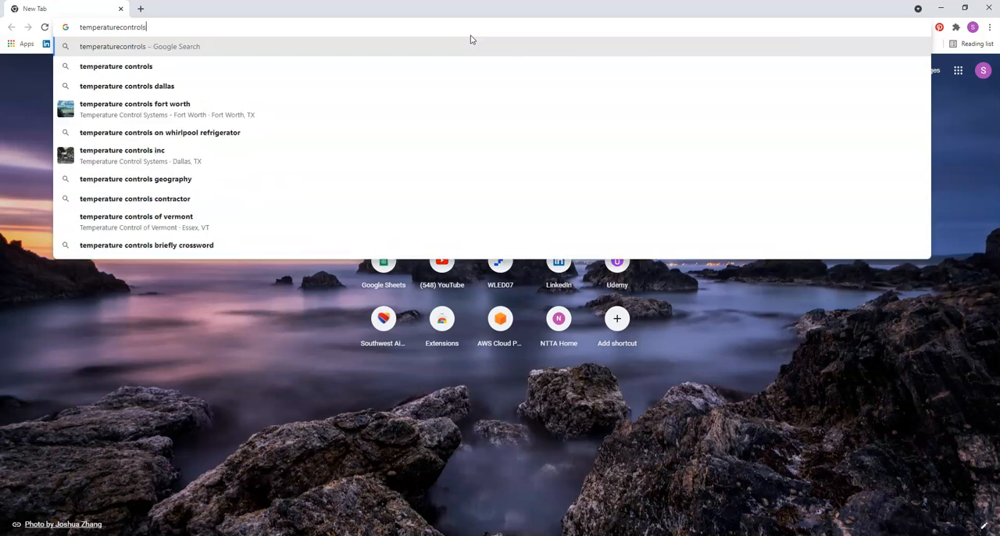
{"action": "type", "text": "ystems"}
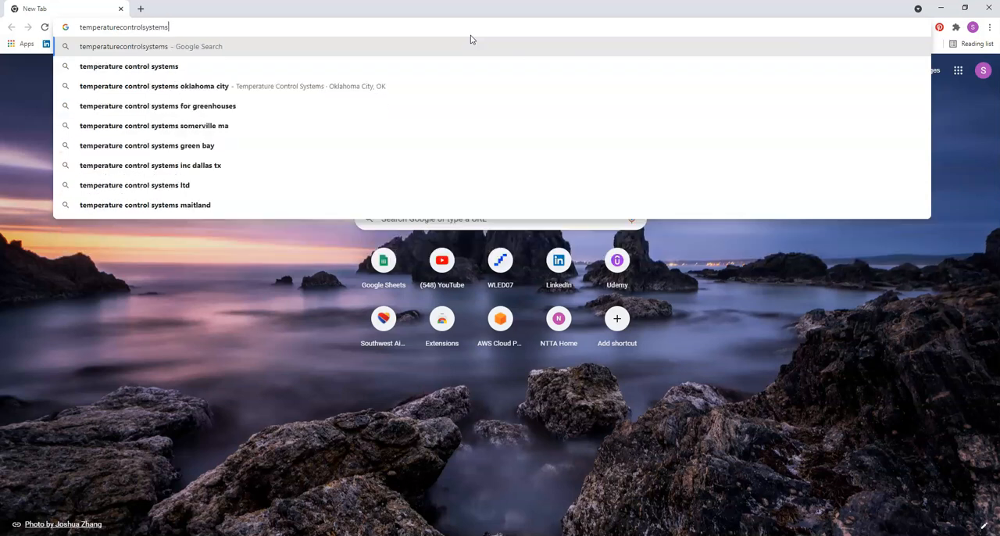
{"action": "type", "text": ".com"}
{"action": "key", "text": "Return"}
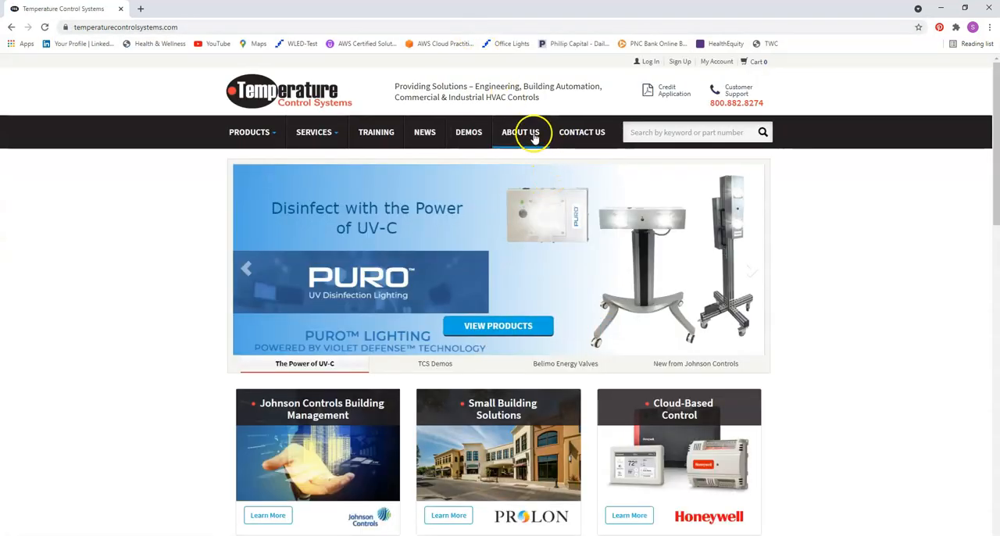
Look up the East Dallas - Brockwood sales phone number on the site's contact page, then close the browser and return to CCT.
{"action": "left_click", "coordinate": [577, 134]}
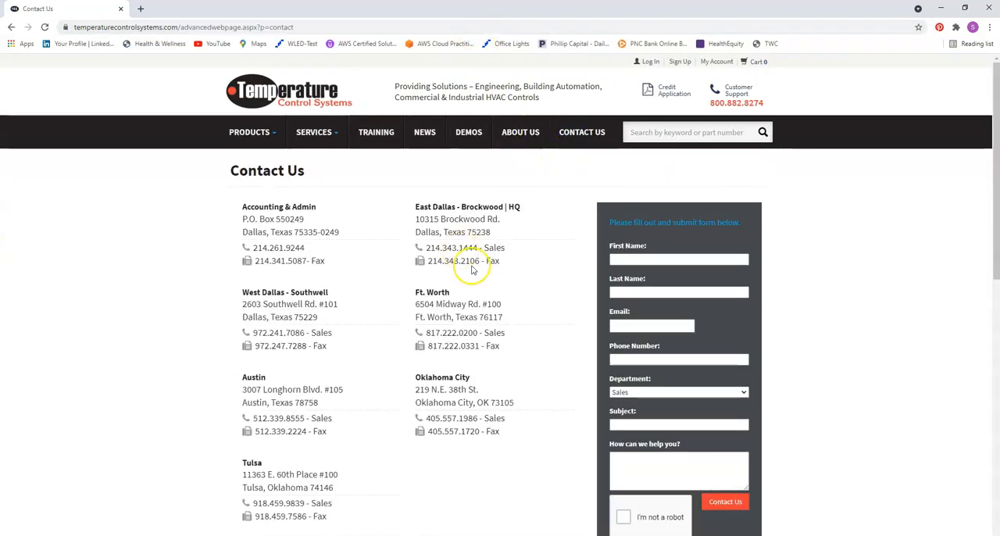
{"action": "left_click_drag", "start_coordinate": [479, 248], "coordinate": [426, 249]}
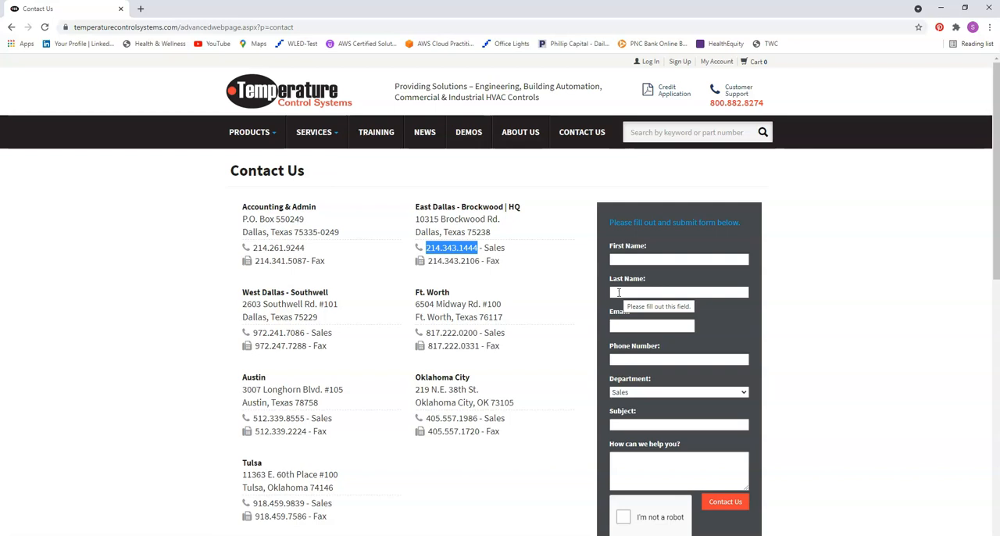
{"action": "mouse_move", "coordinate": [422, 535]}
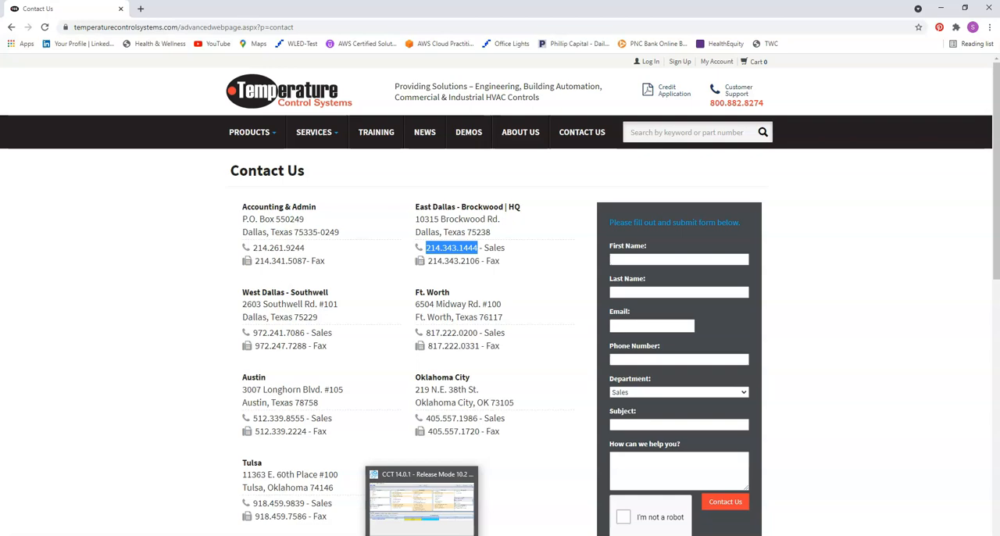
{"action": "left_click", "coordinate": [431, 497]}
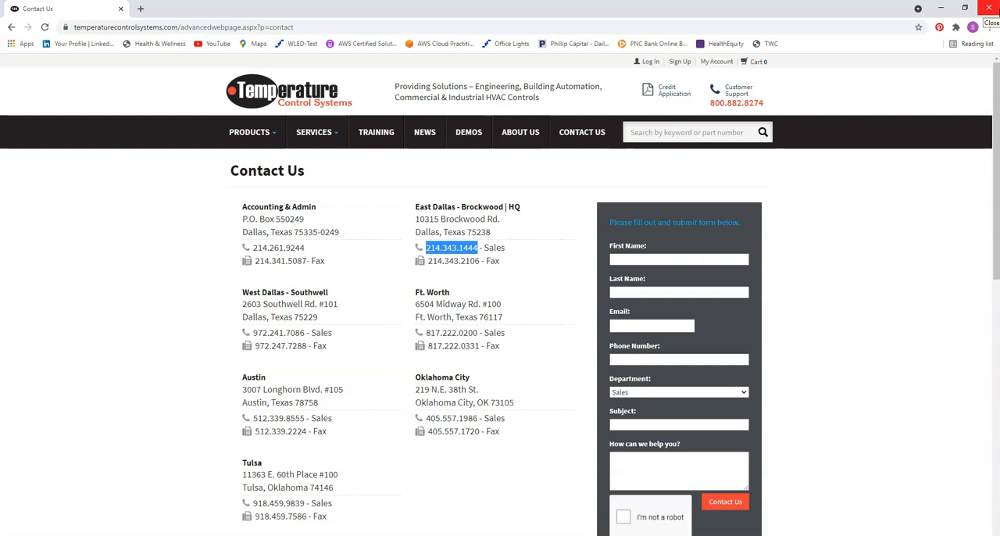
{"action": "left_click", "coordinate": [988, 8]}
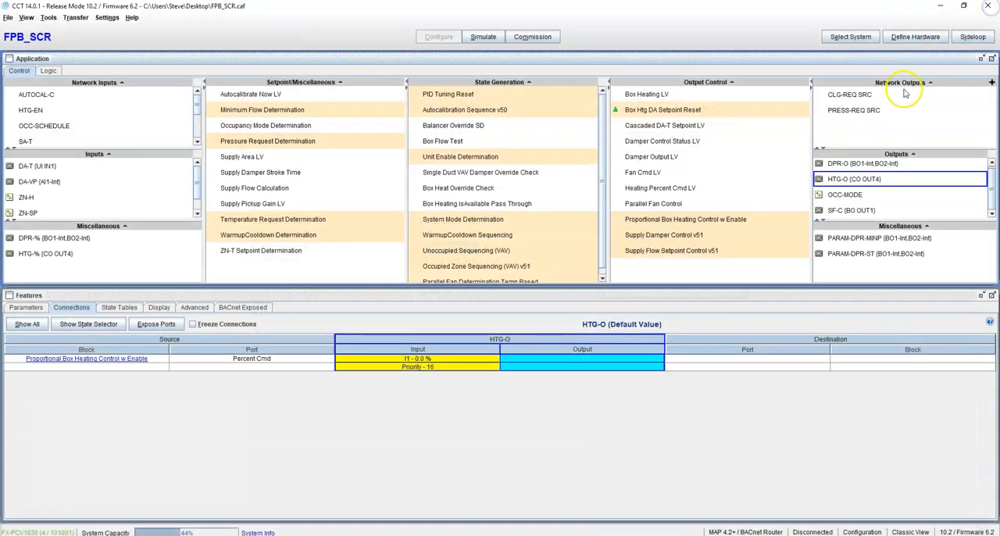